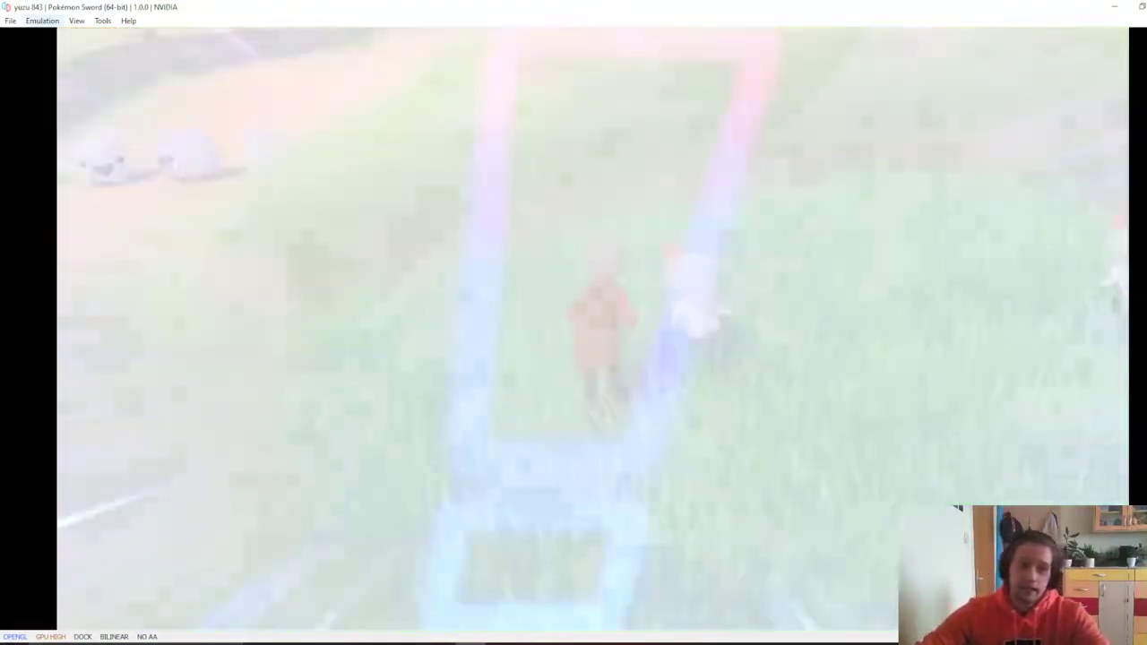
Stop the running Pokémon Sword game and make sure Dump ExeFS is enabled in the system's filesystem configuration.
{"action": "left_click", "coordinate": [42, 19]}
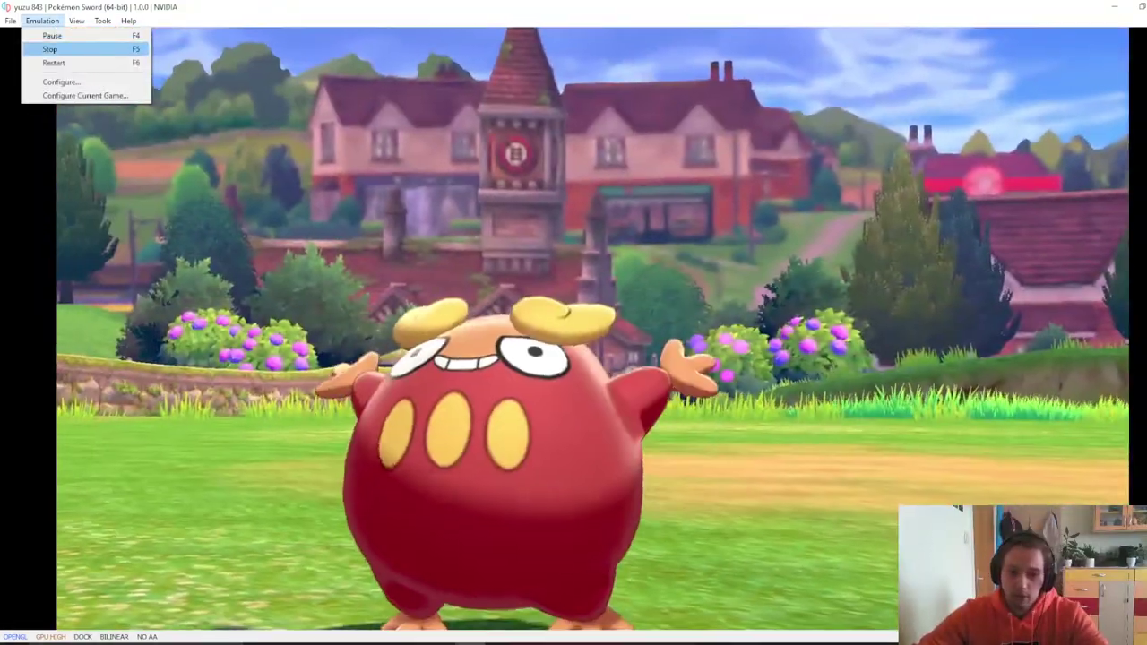
{"action": "left_click", "coordinate": [50, 48]}
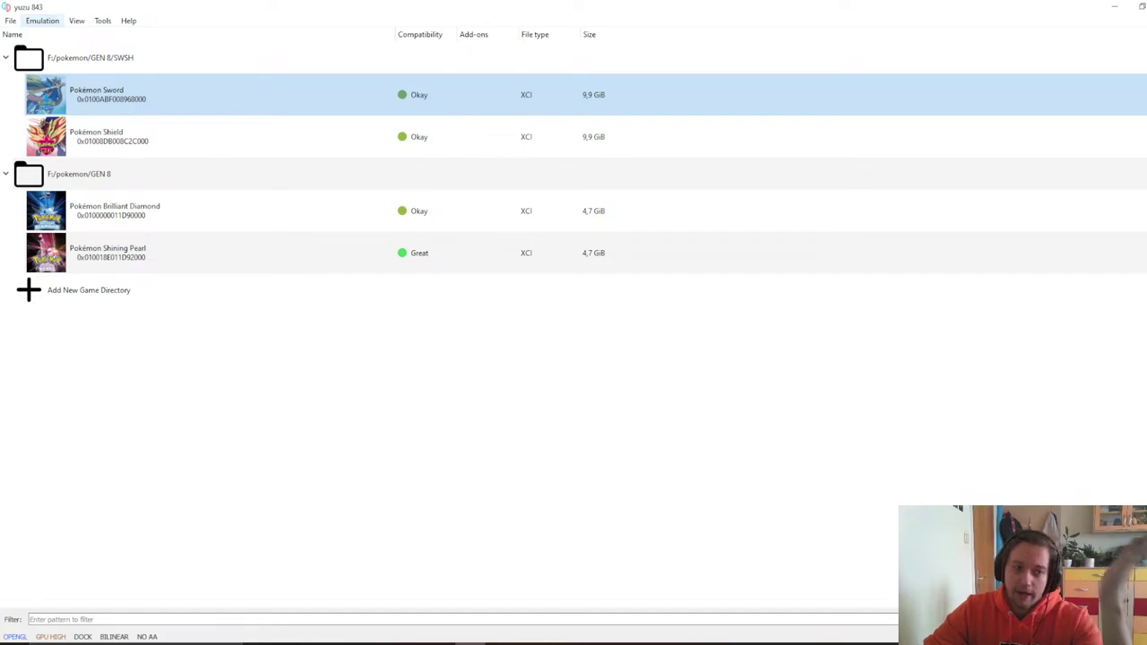
{"action": "left_click", "coordinate": [42, 20]}
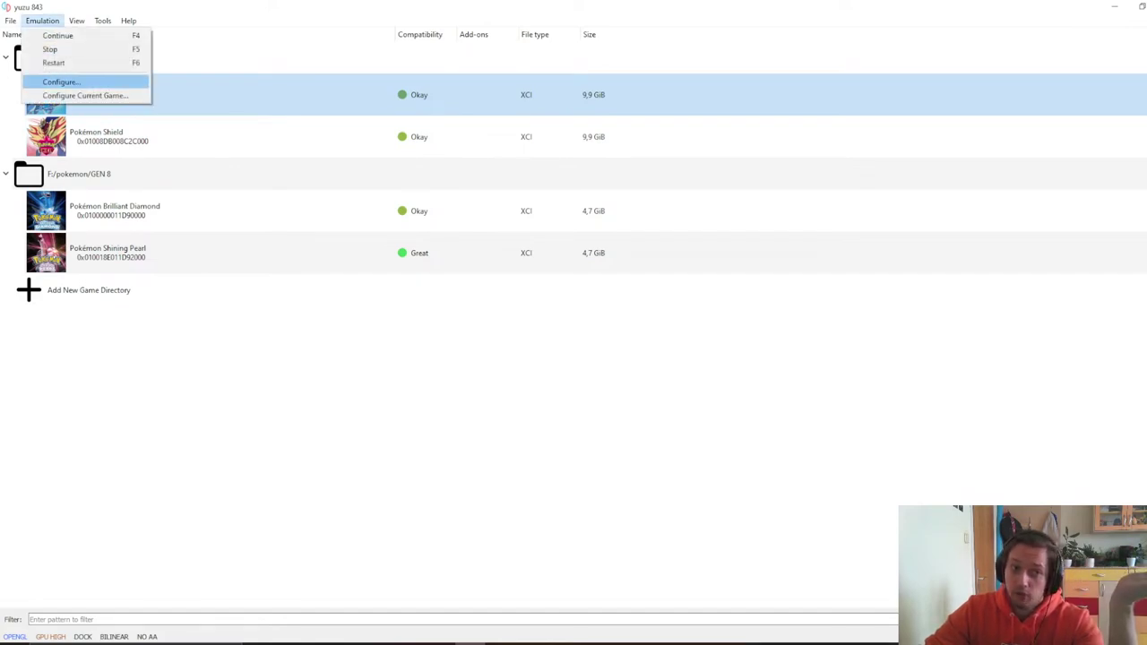
{"action": "key", "text": "Return"}
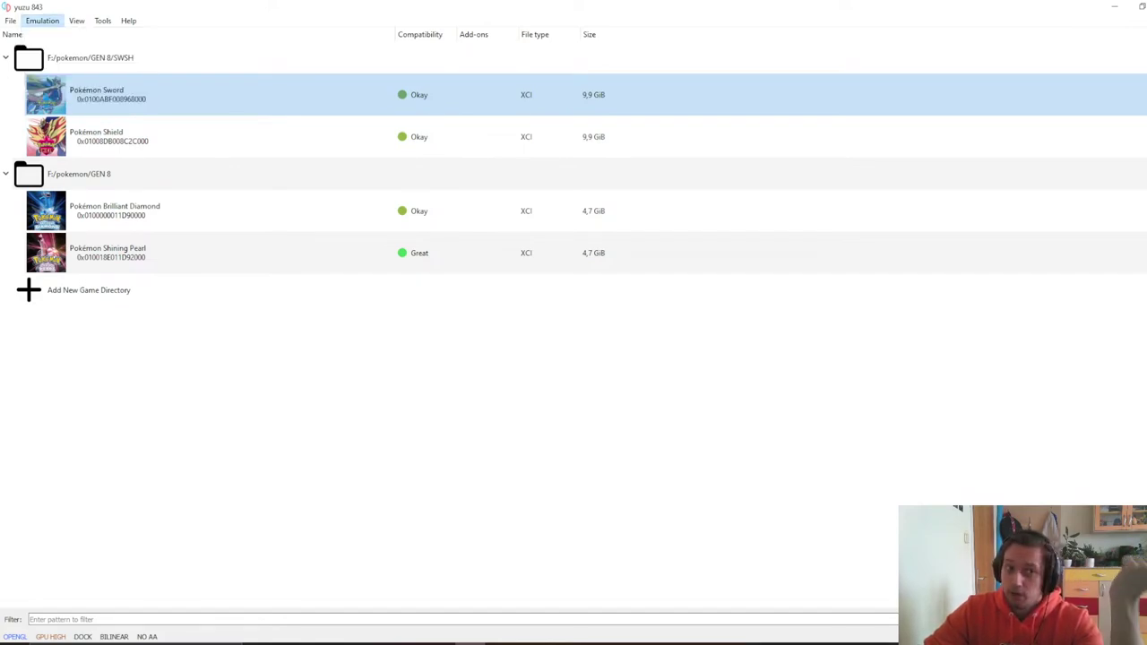
{"action": "left_click", "coordinate": [290, 148]}
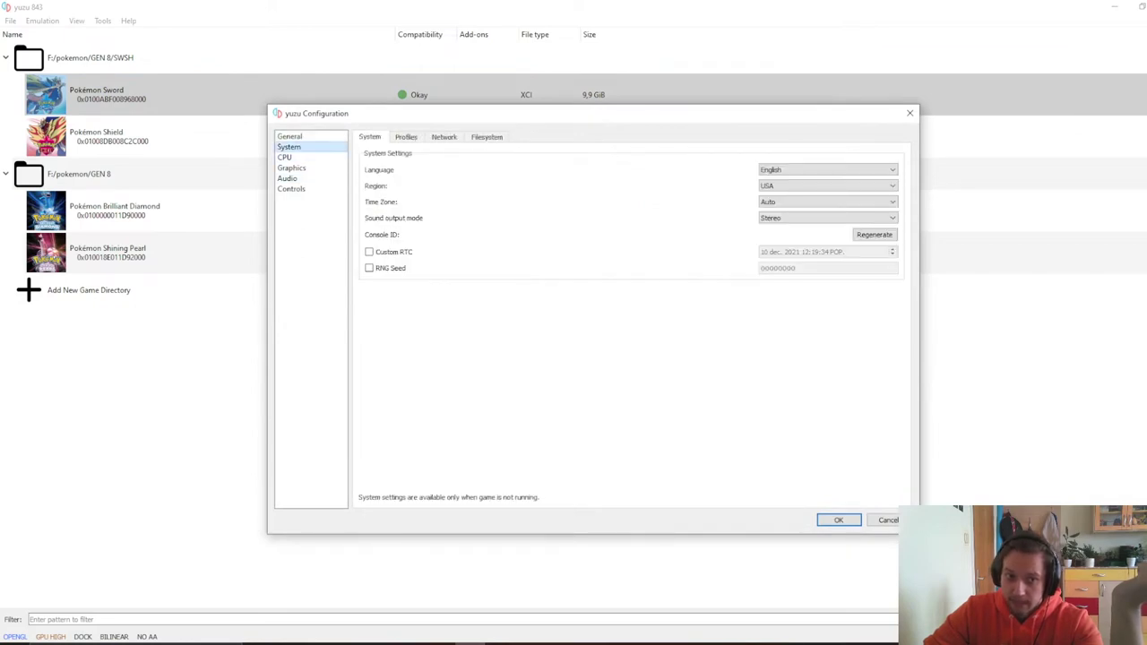
{"action": "left_click", "coordinate": [487, 136]}
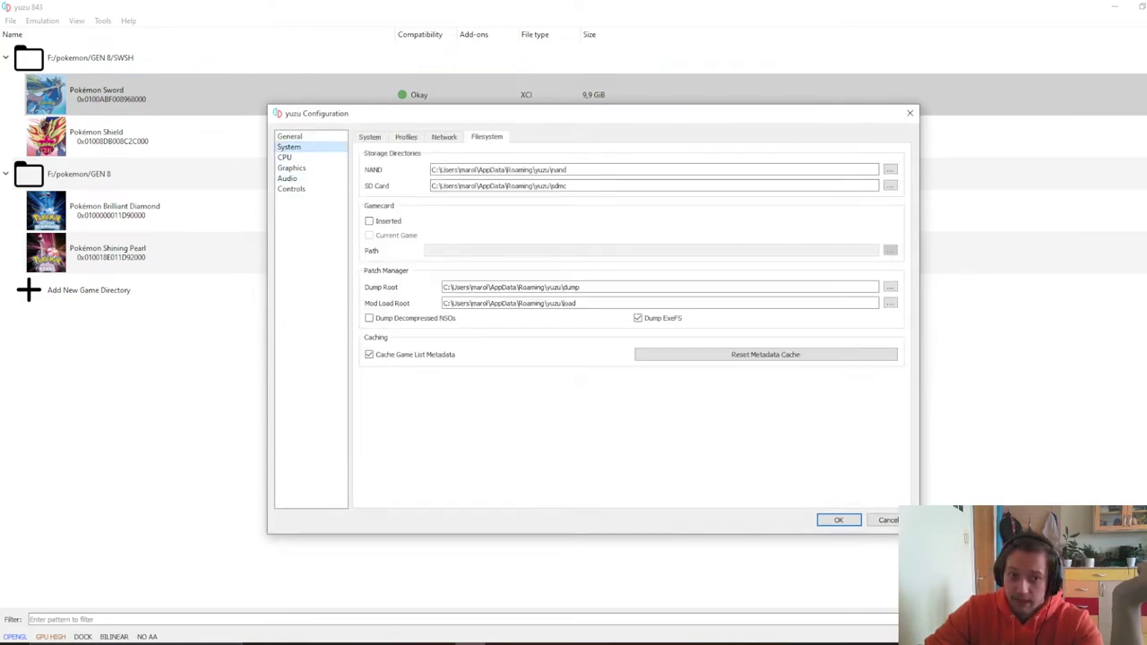
{"action": "left_click", "coordinate": [639, 318]}
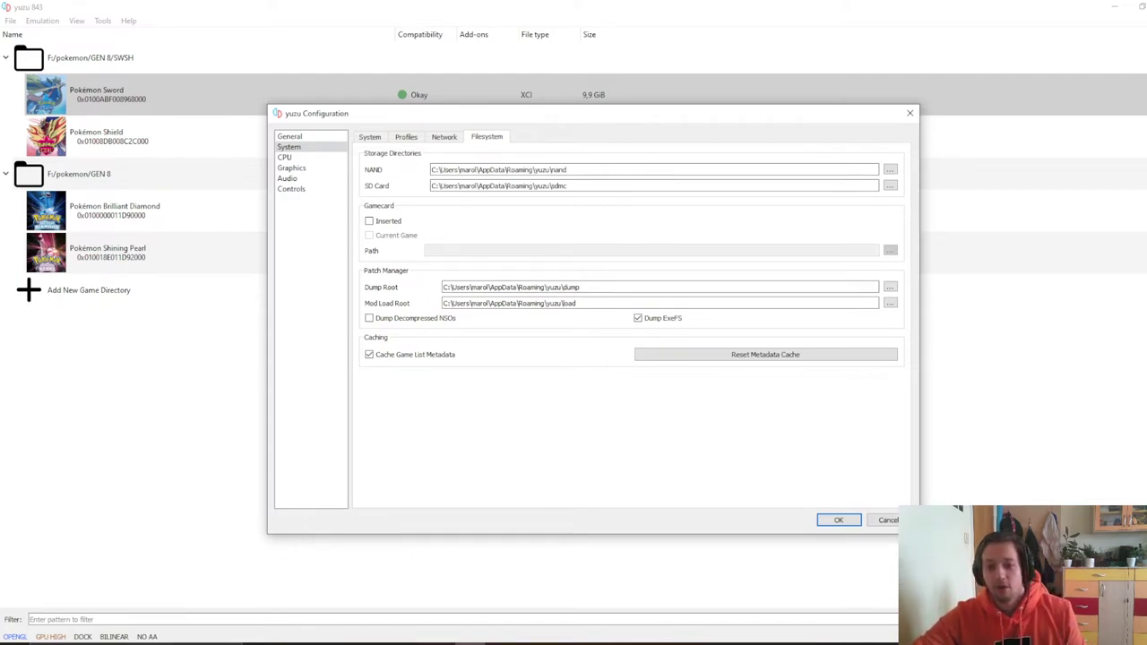
{"action": "left_click", "coordinate": [839, 520]}
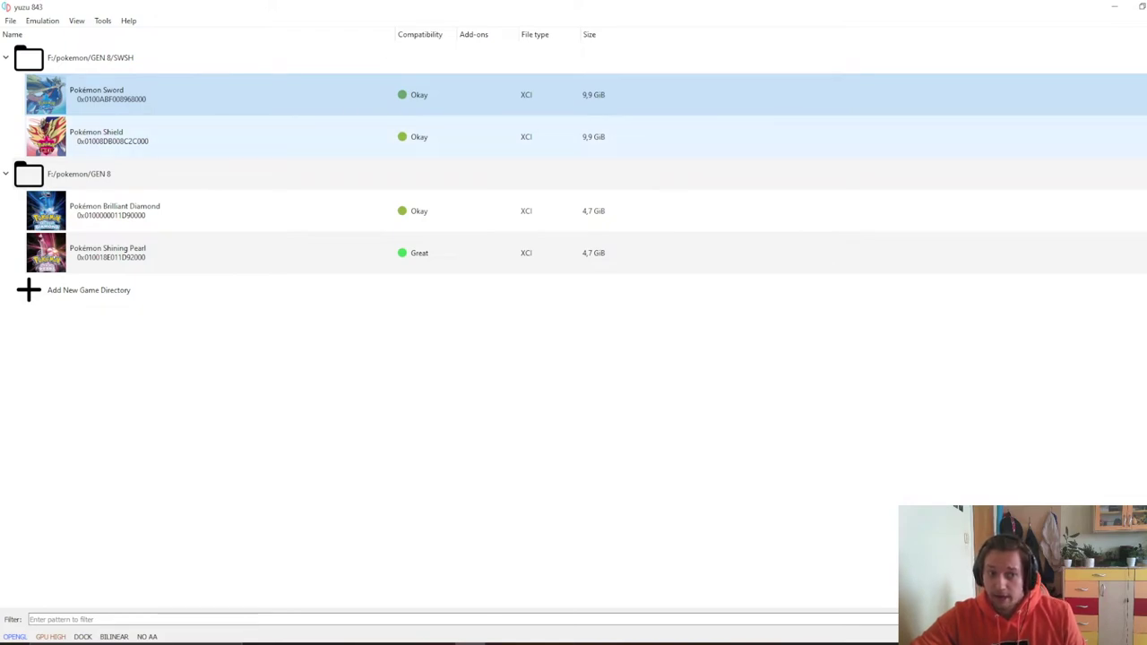
{"action": "right_click", "coordinate": [169, 136]}
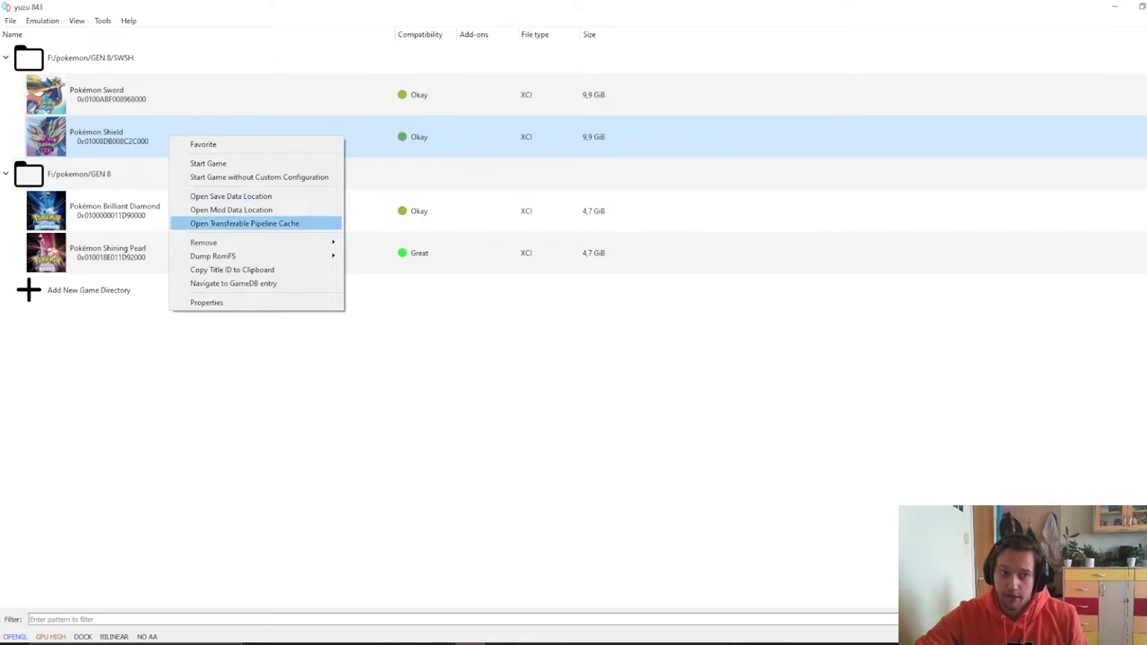
{"action": "mouse_move", "coordinate": [215, 255]}
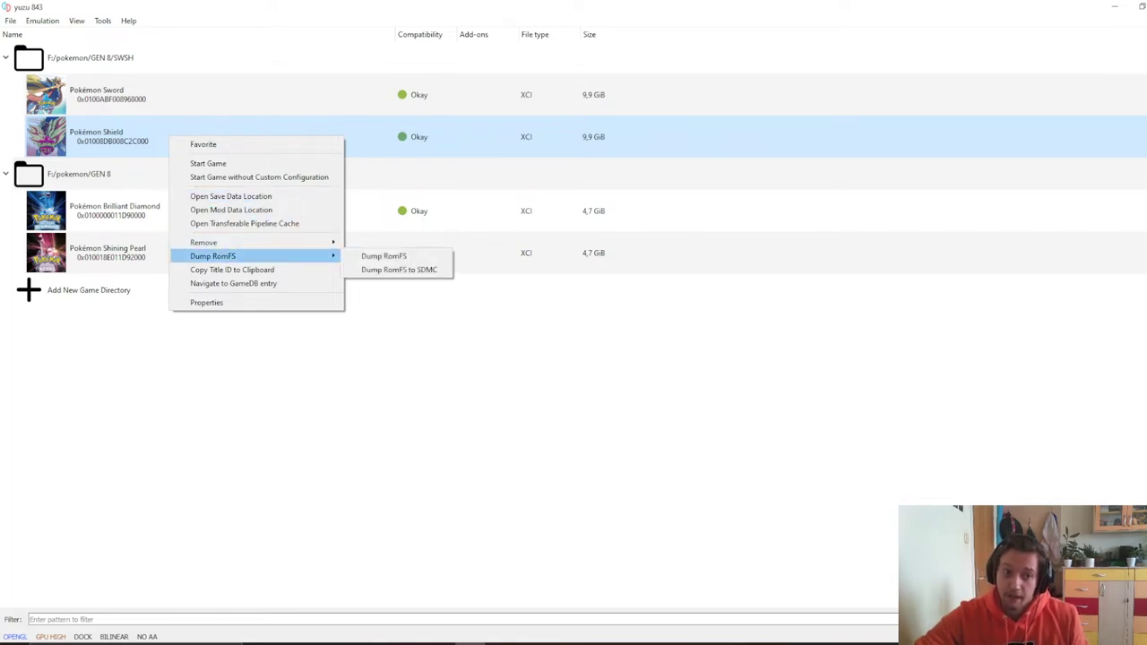
{"action": "left_click", "coordinate": [384, 256]}
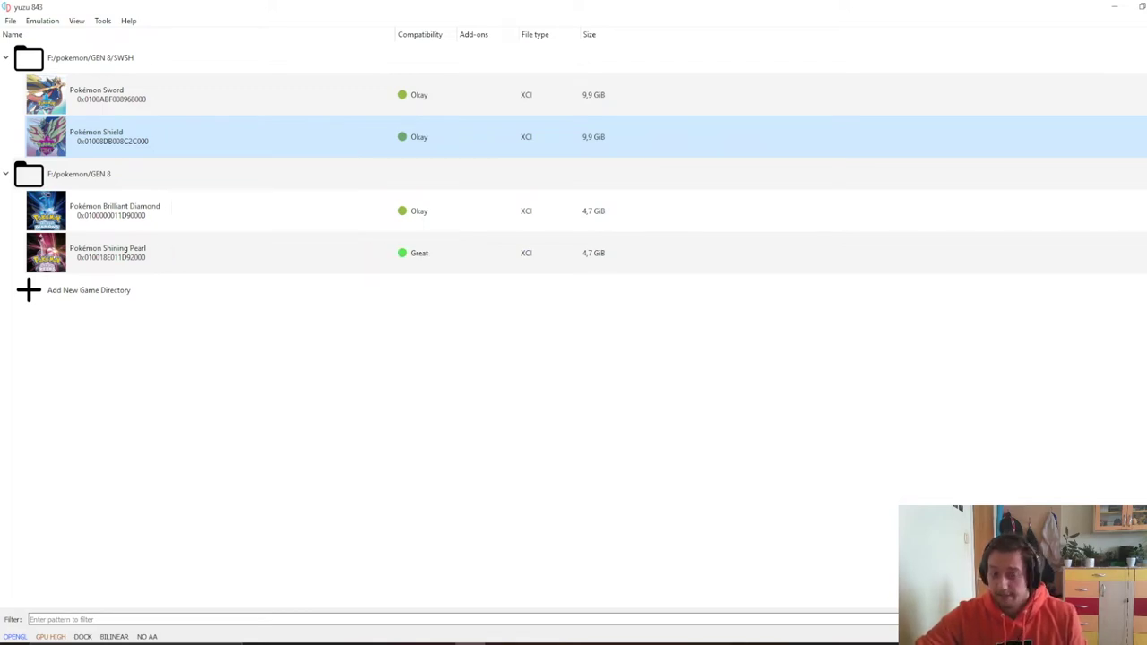
{"action": "left_click", "coordinate": [591, 333]}
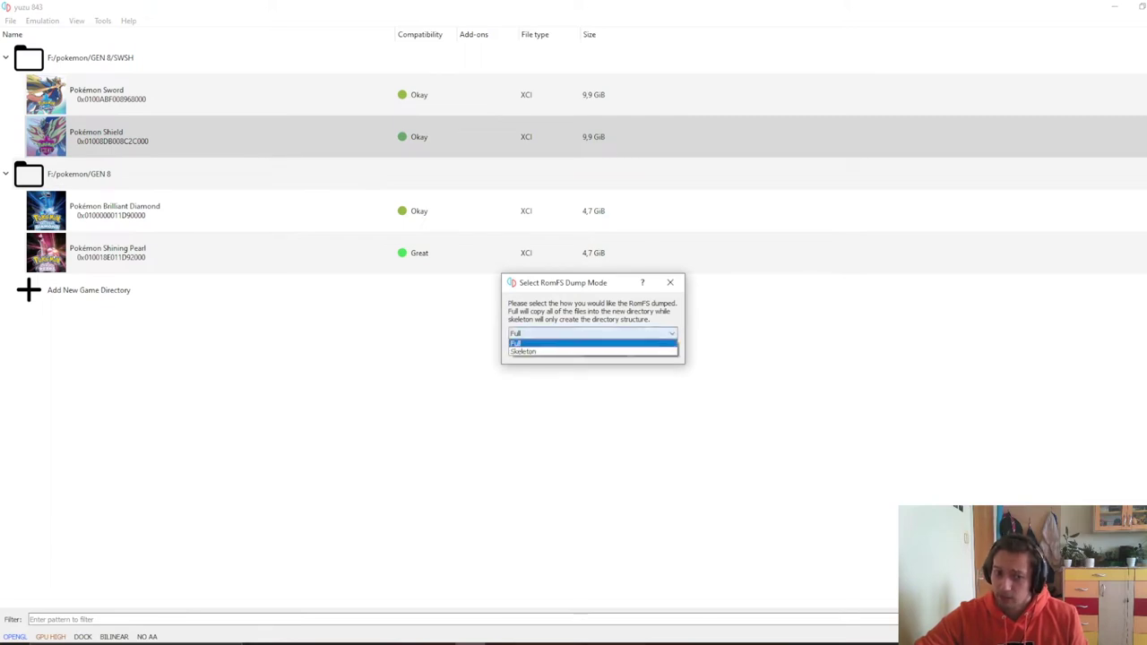
{"action": "left_click", "coordinate": [587, 343]}
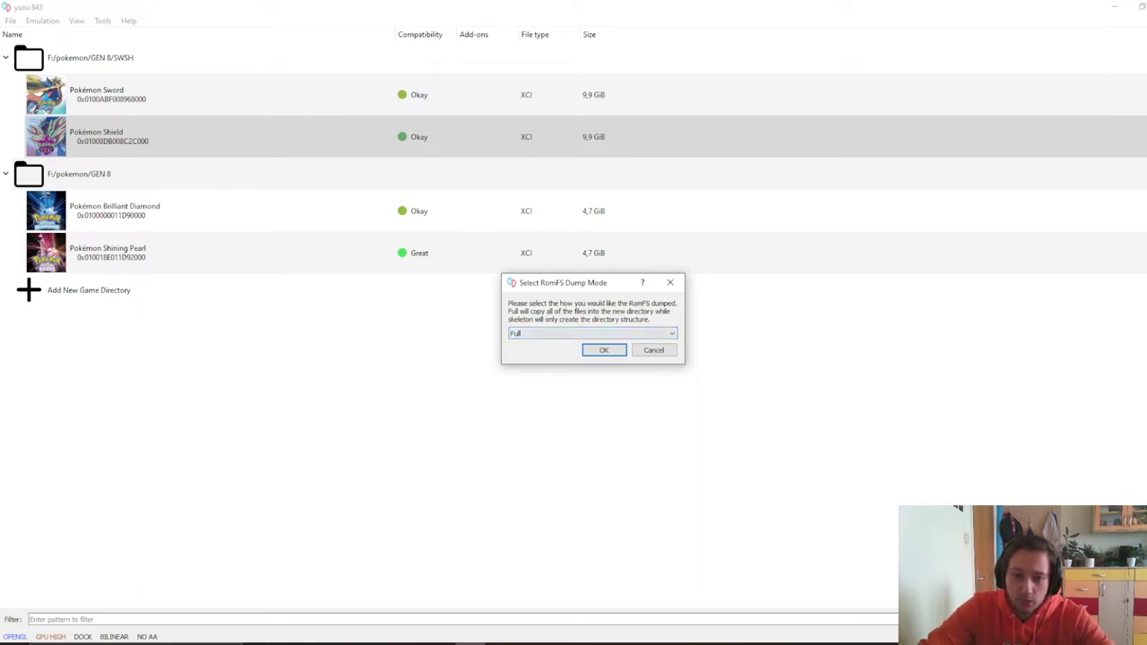
{"action": "left_click", "coordinate": [654, 351]}
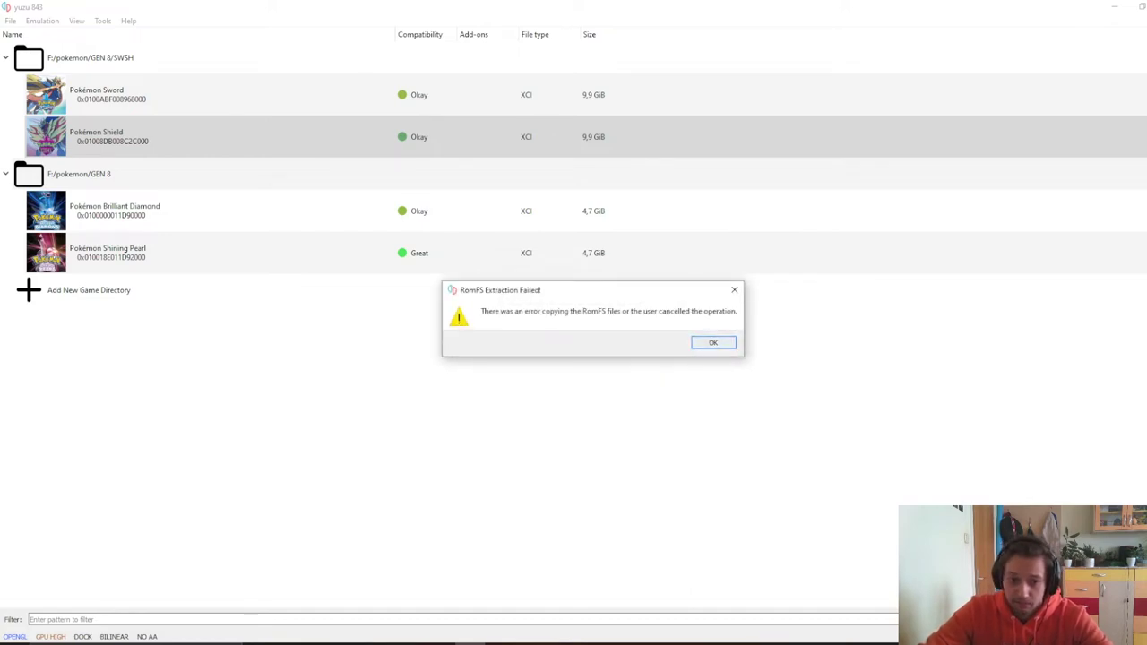
{"action": "key", "text": "Return"}
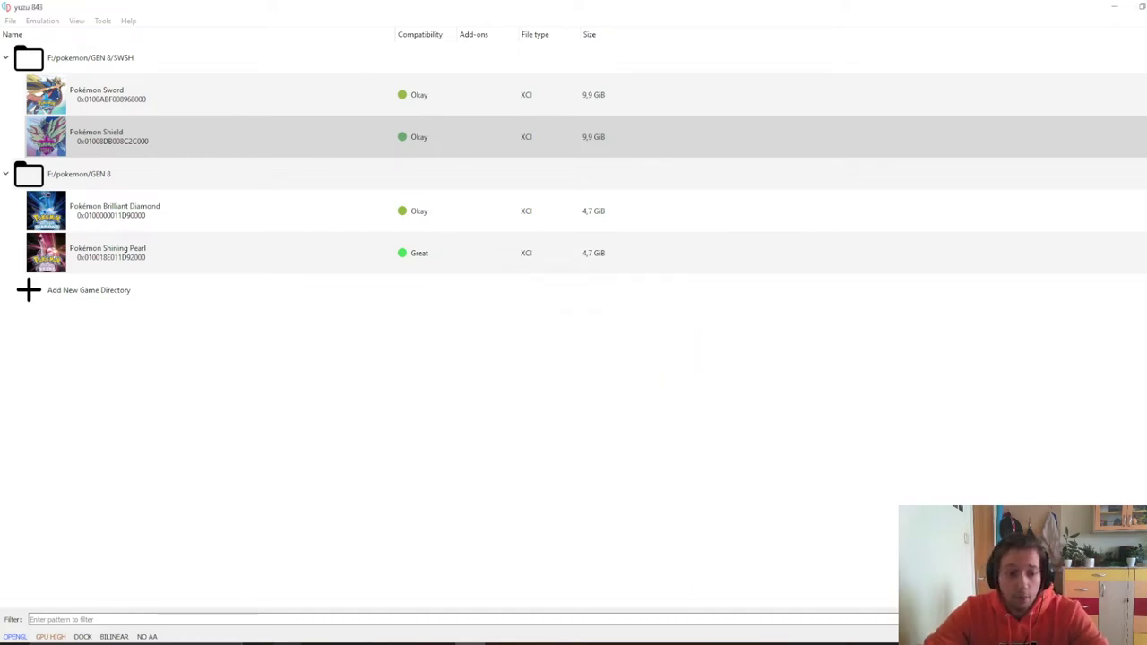
Switch to File Explorer and open the dump folder inside the yuzu data folder.
{"action": "left_click", "coordinate": [288, 643]}
{"action": "left_click", "coordinate": [324, 600]}
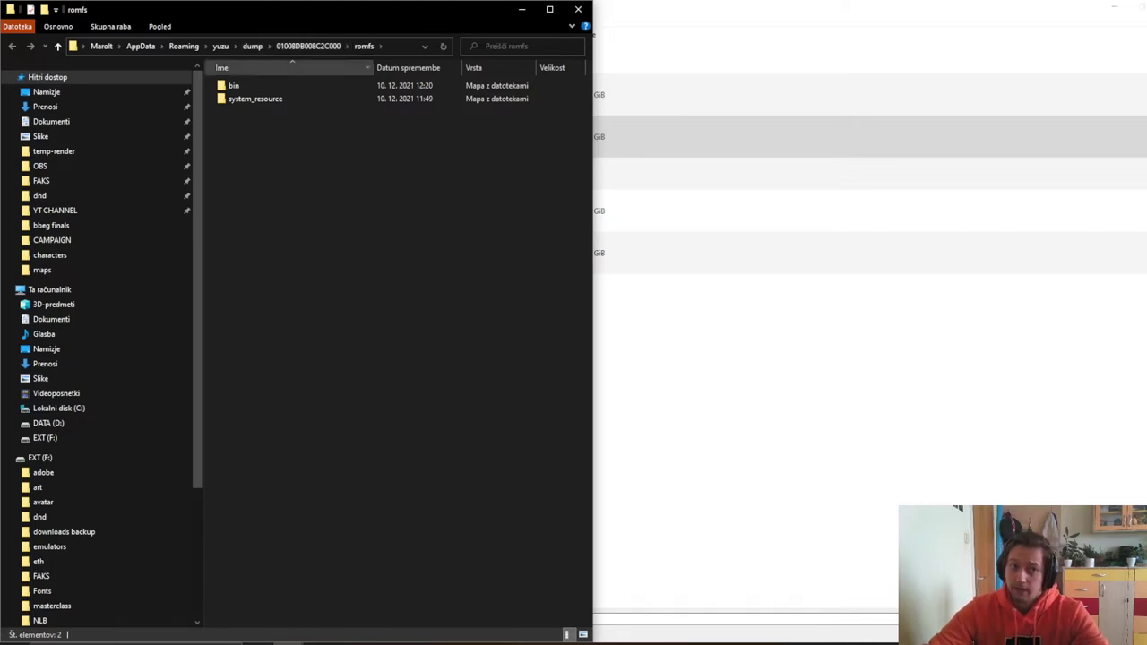
{"action": "left_click", "coordinate": [220, 46]}
{"action": "left_click", "coordinate": [358, 314]}
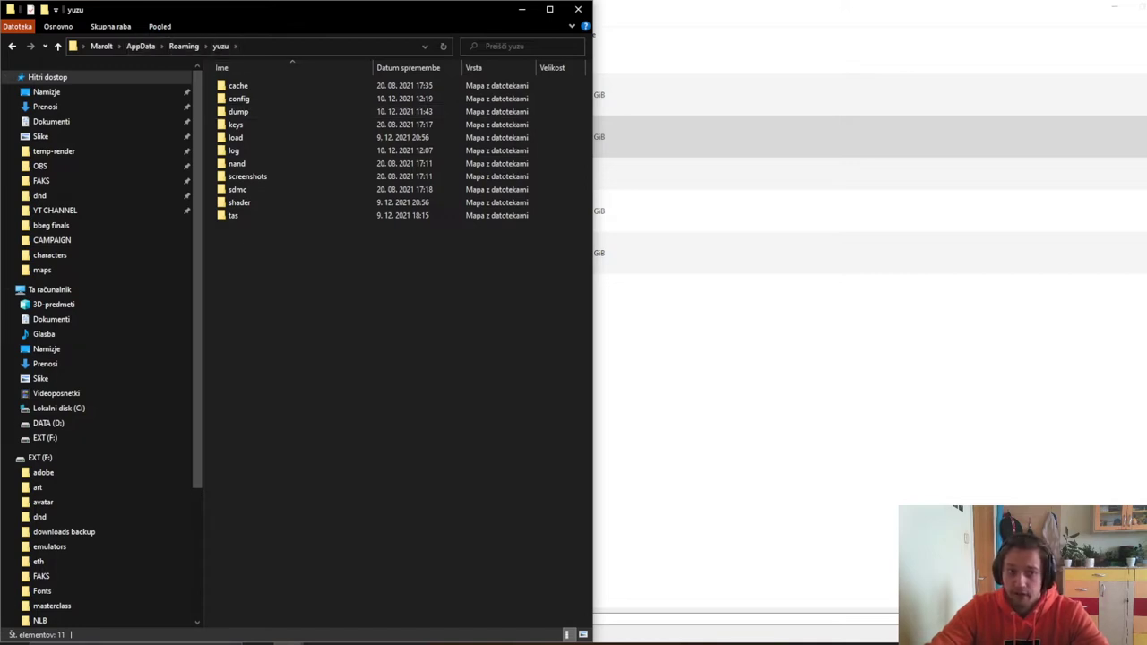
{"action": "double_click", "coordinate": [239, 111]}
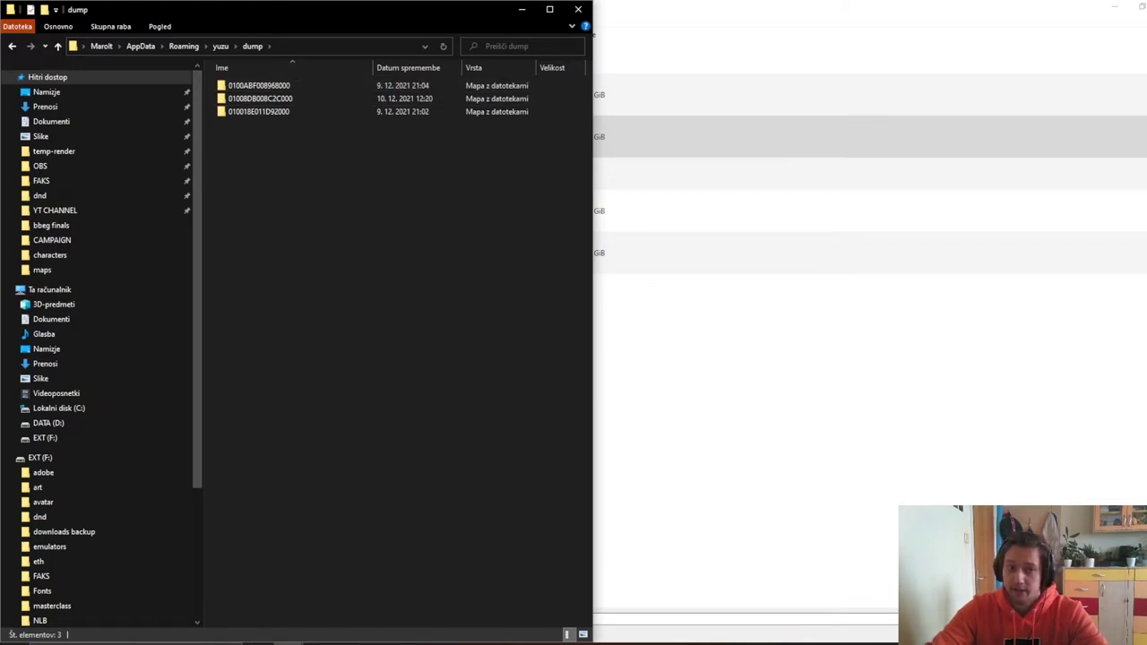
Examine the contents of the three title ID folders in the dump folder, ending with 01008DB008C2C000.
{"action": "left_click", "coordinate": [259, 99]}
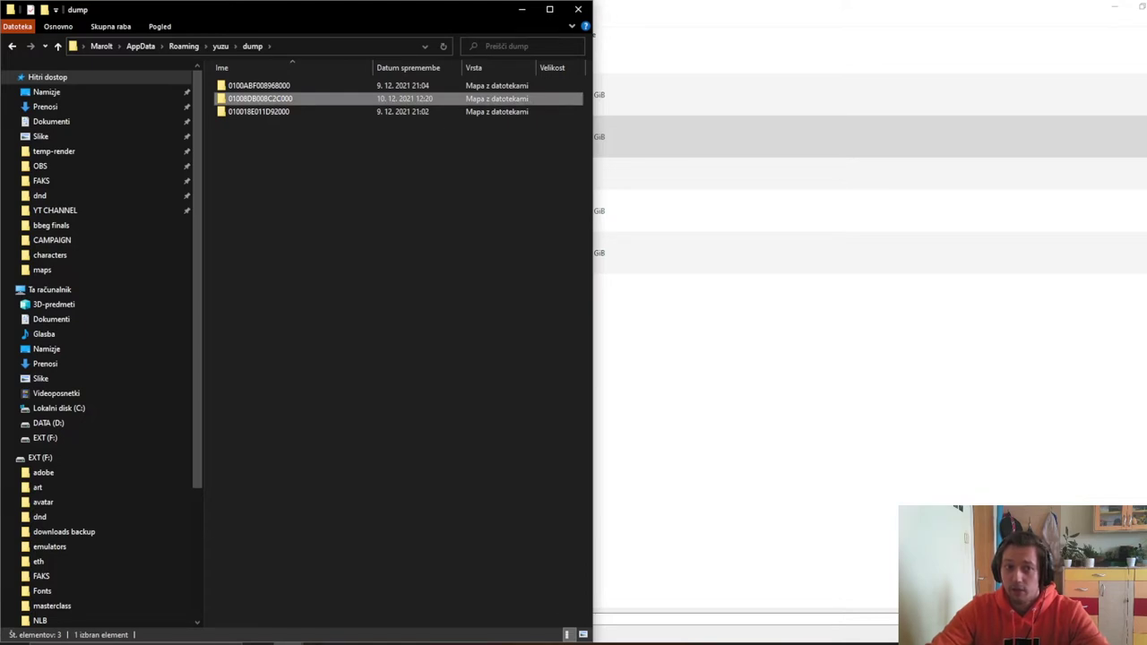
{"action": "left_click", "coordinate": [286, 86]}
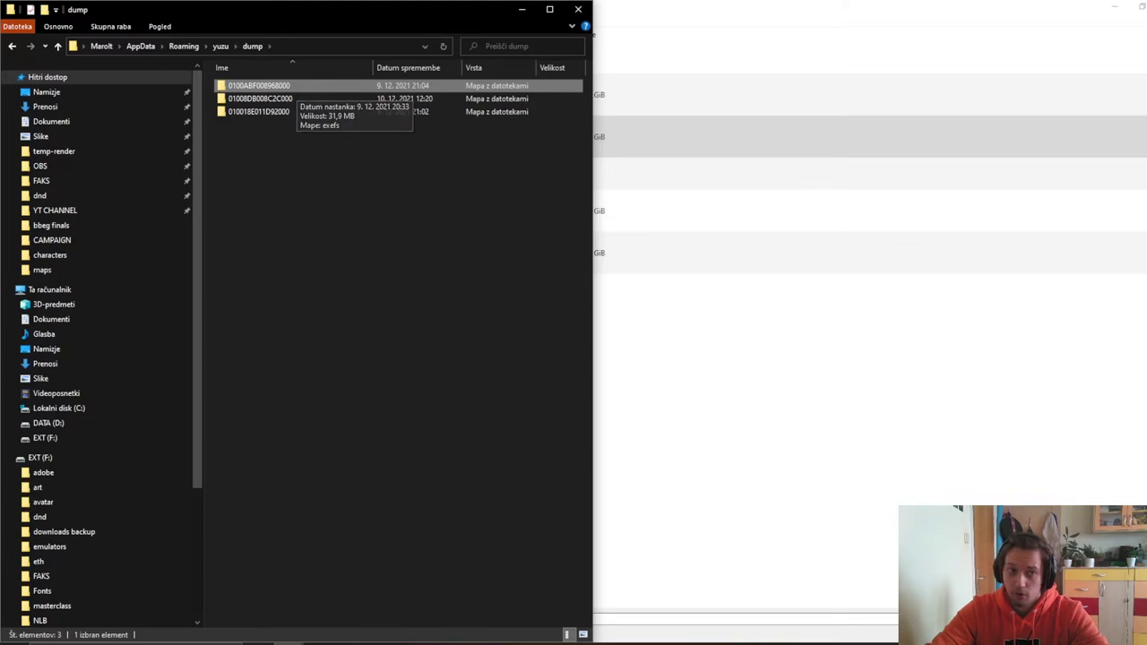
{"action": "left_click", "coordinate": [285, 112]}
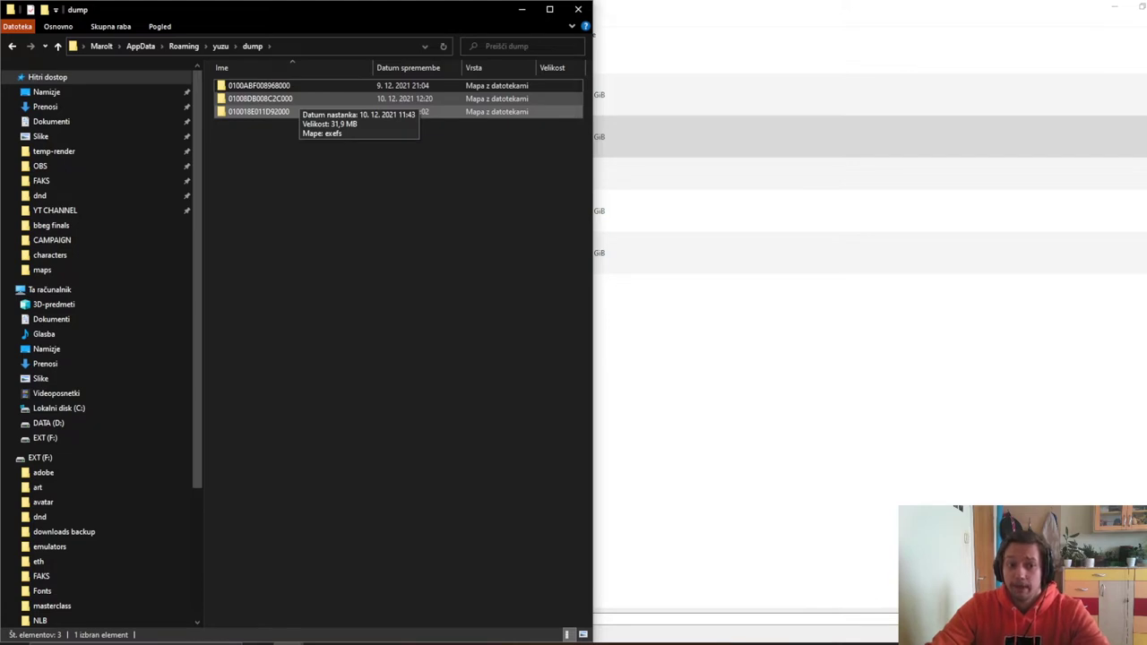
{"action": "double_click", "coordinate": [297, 99]}
{"action": "key", "text": "alt+Left"}
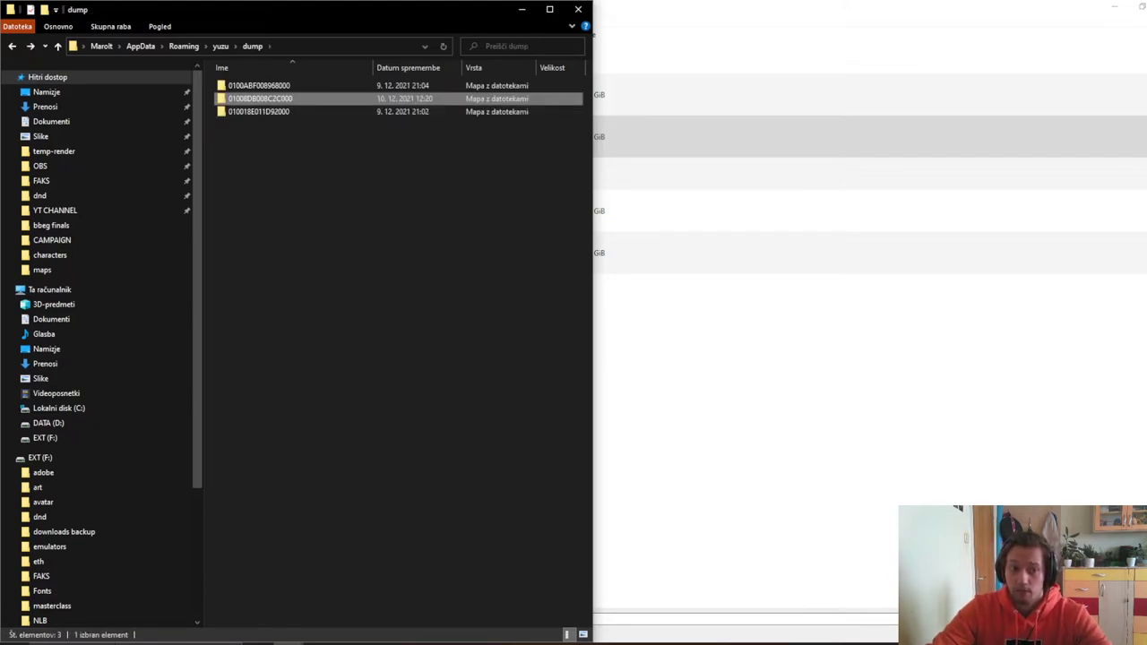
{"action": "double_click", "coordinate": [260, 85]}
{"action": "key", "text": "alt+Left"}
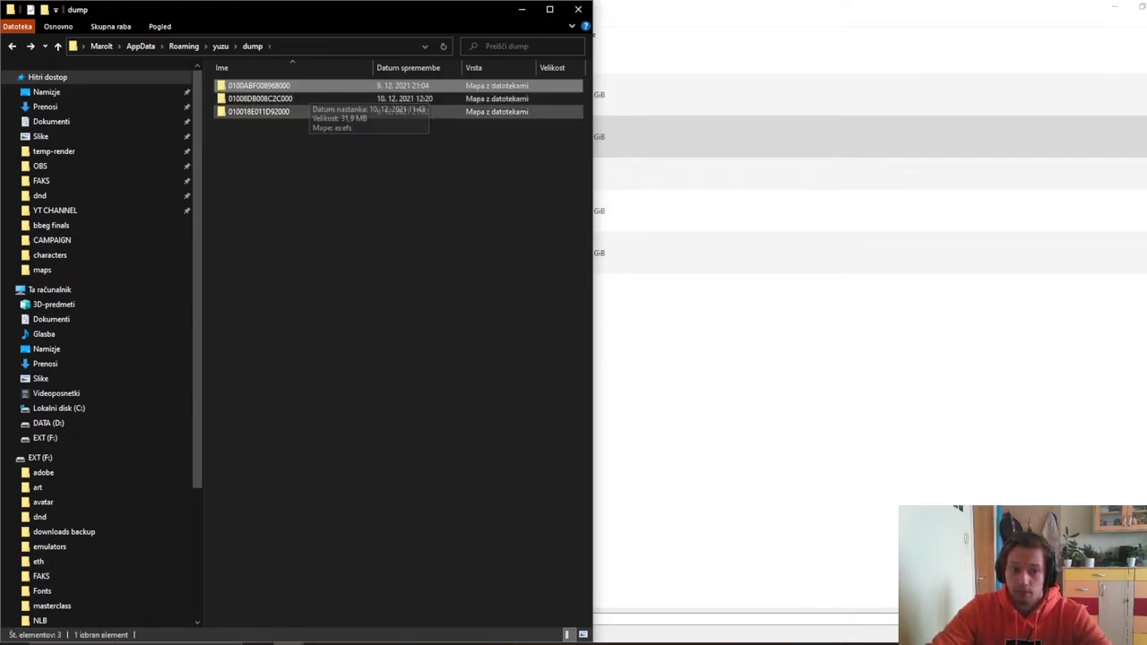
{"action": "left_click", "coordinate": [285, 112]}
{"action": "double_click", "coordinate": [285, 112]}
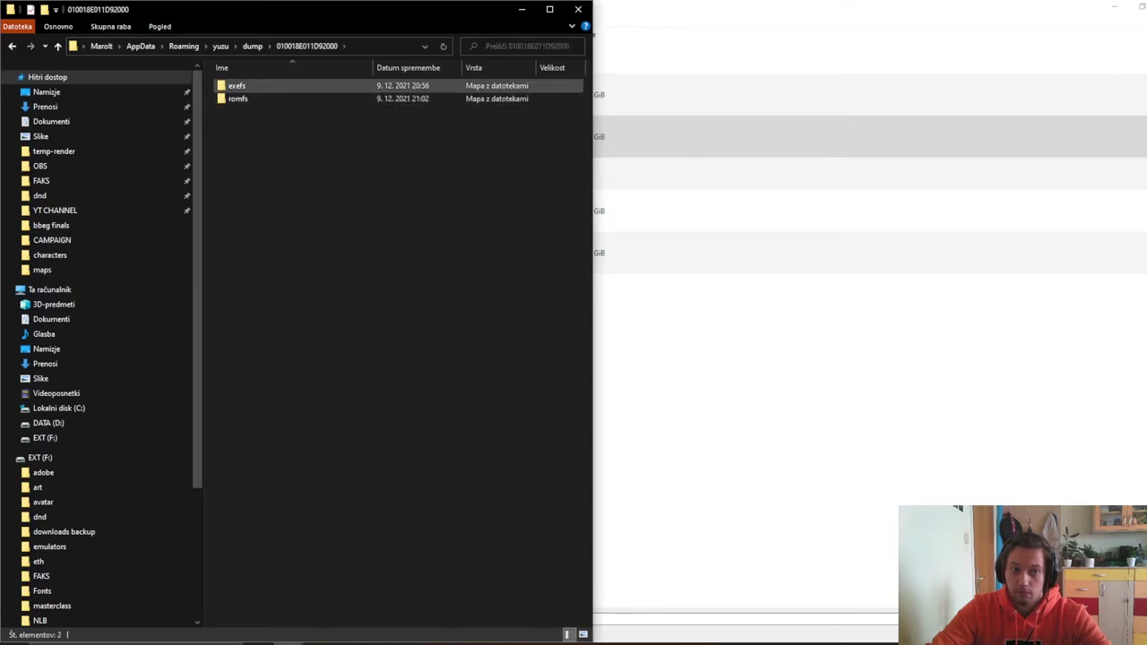
{"action": "key", "text": "alt+Left"}
{"action": "key", "text": "Up"}
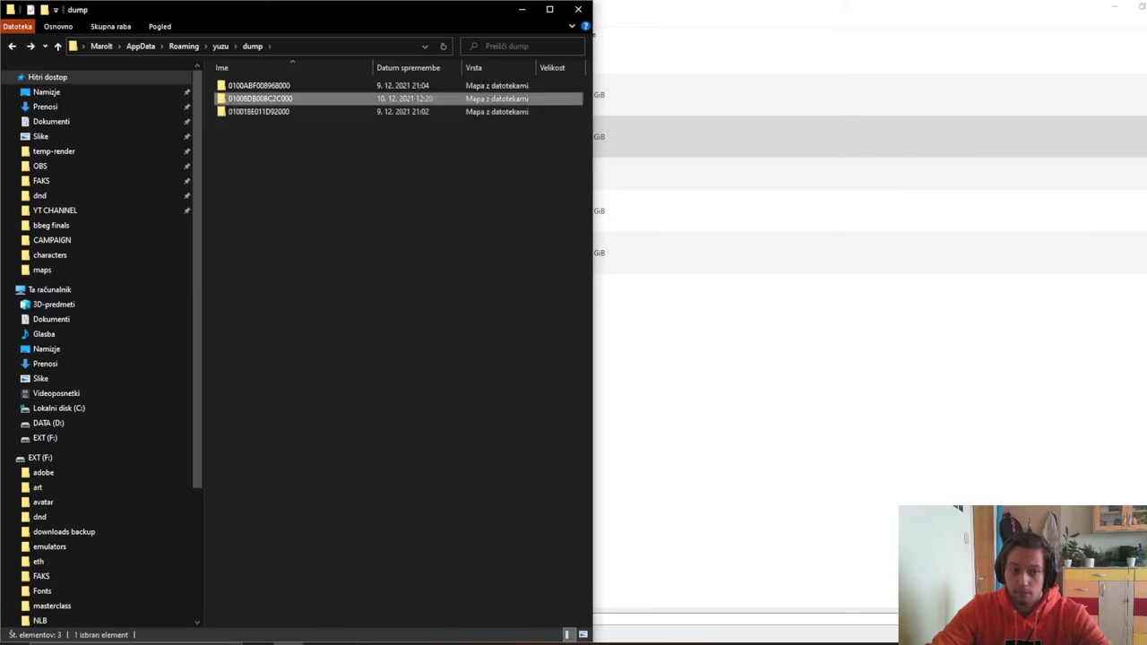
{"action": "key", "text": "Return"}
{"action": "key", "text": "alt+Tab"}
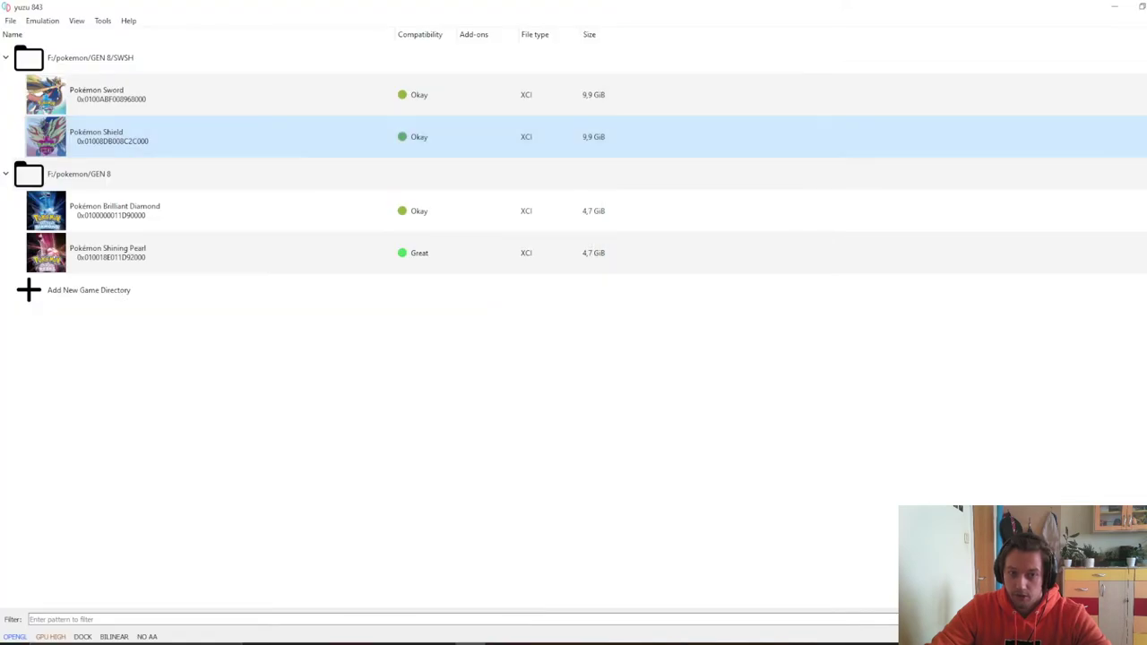
Return to File Explorer and inspect the exefs folder inside 01008DB008C2C000, going back up to the dump folder.
{"action": "left_click", "coordinate": [288, 644]}
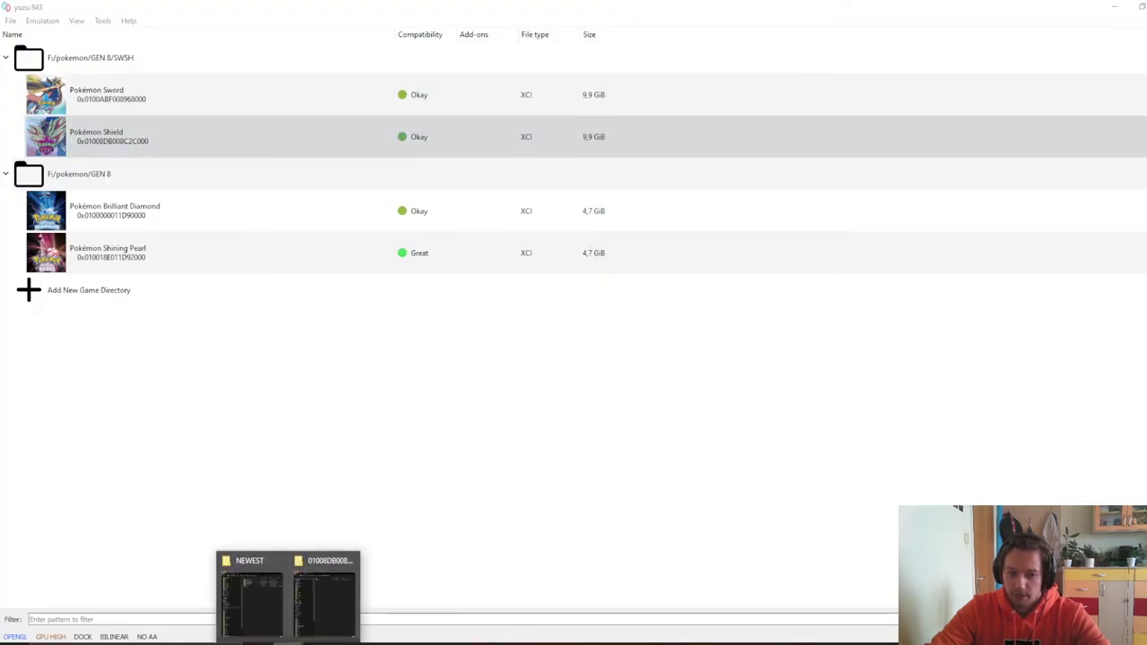
{"action": "left_click", "coordinate": [325, 602]}
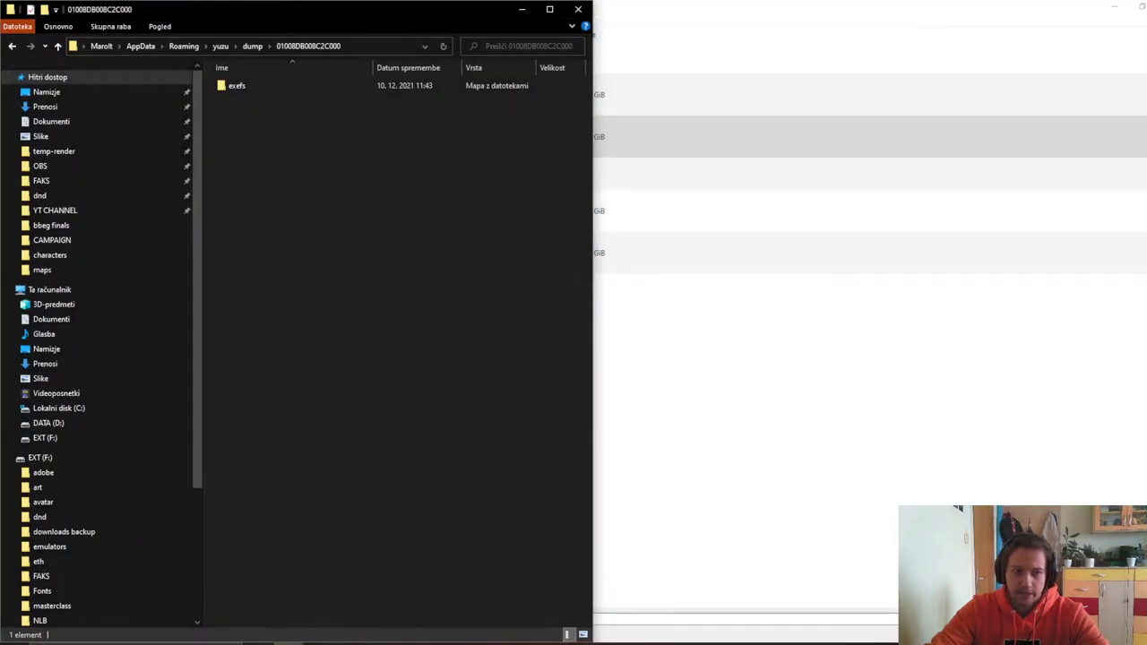
{"action": "key", "text": "alt+Left"}
{"action": "double_click", "coordinate": [259, 99]}
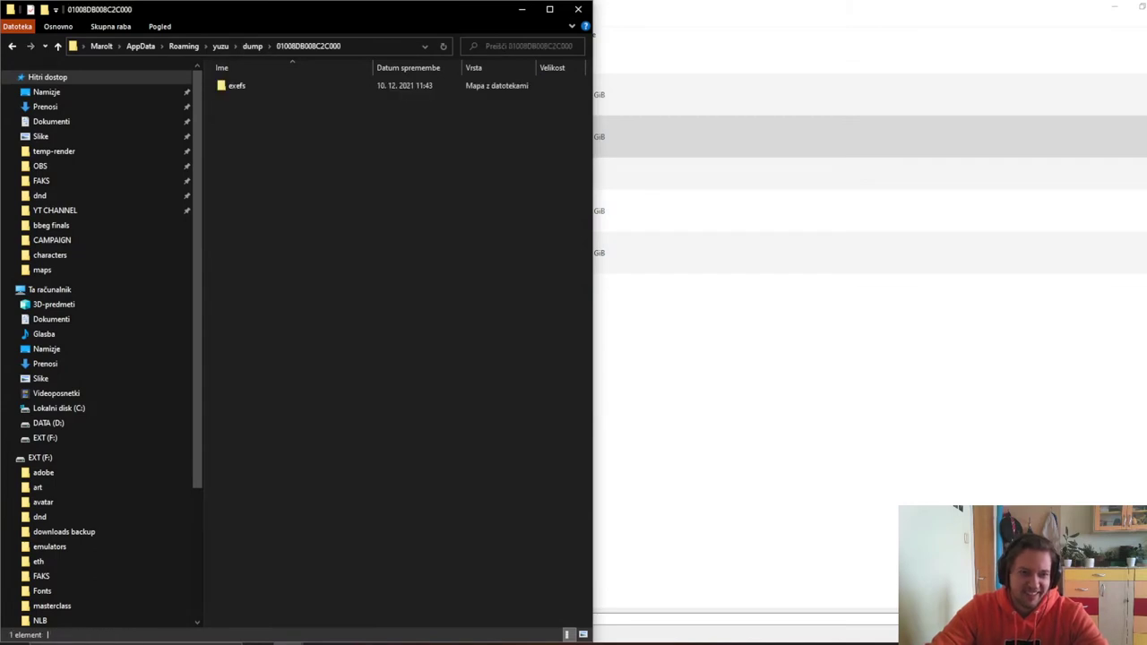
{"action": "double_click", "coordinate": [236, 85]}
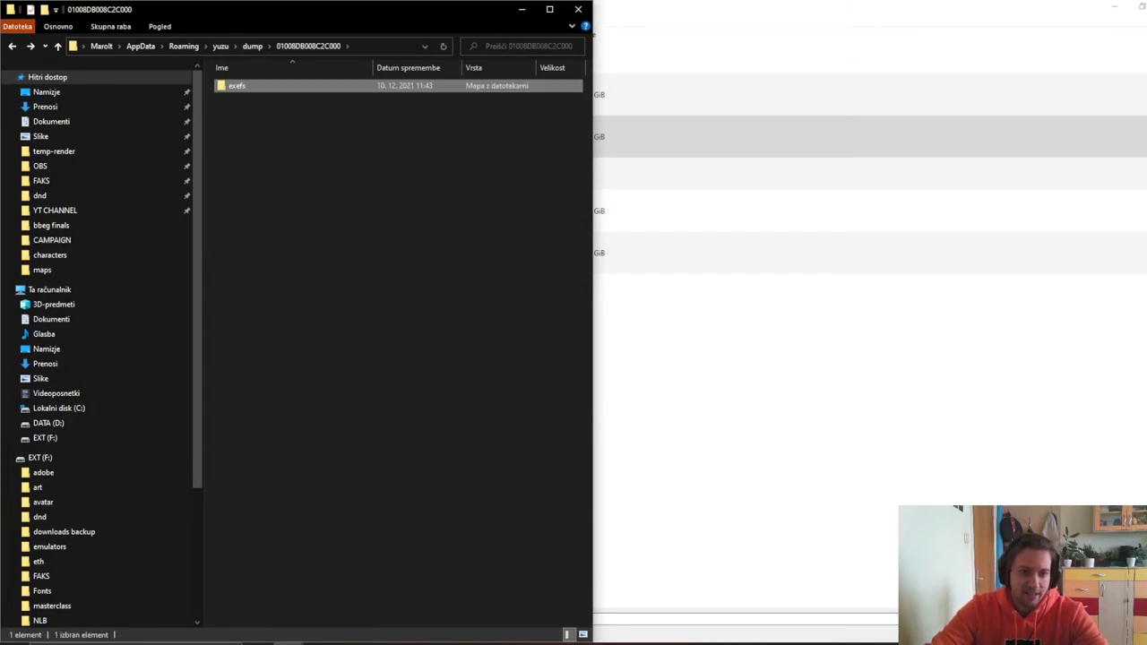
{"action": "key", "text": "BackSpace"}
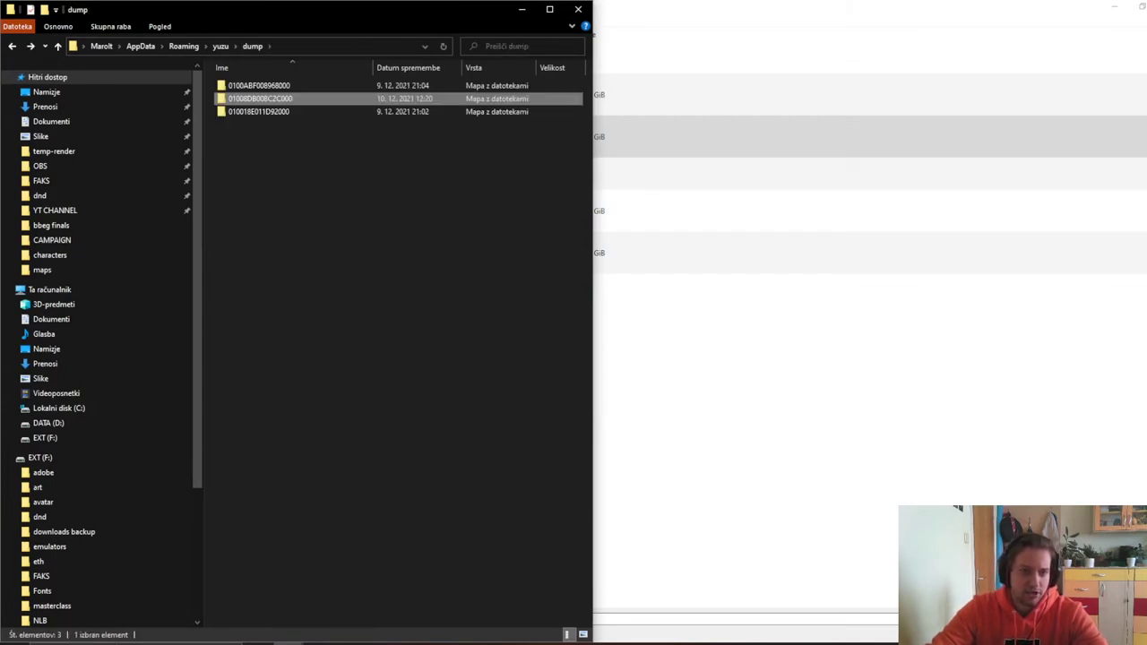
Switch to yuzu and dump Pokémon Shield's RomFS in Full mode, dismissing the completion message.
{"action": "key", "text": "alt+Tab"}
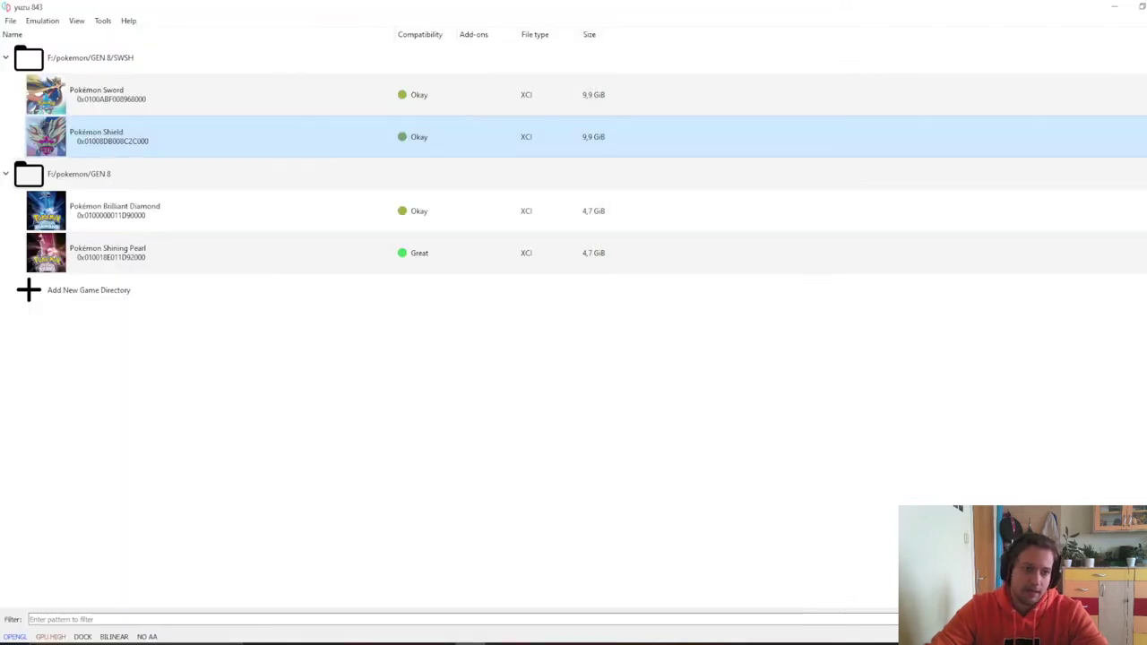
{"action": "right_click", "coordinate": [145, 132]}
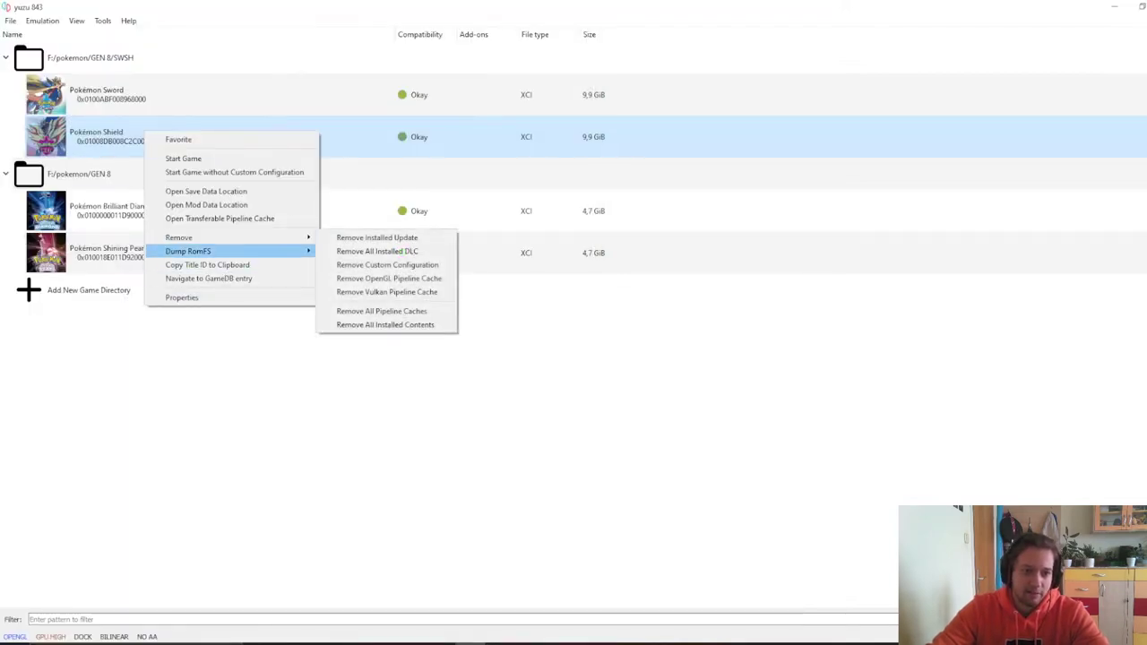
{"action": "mouse_move", "coordinate": [233, 251]}
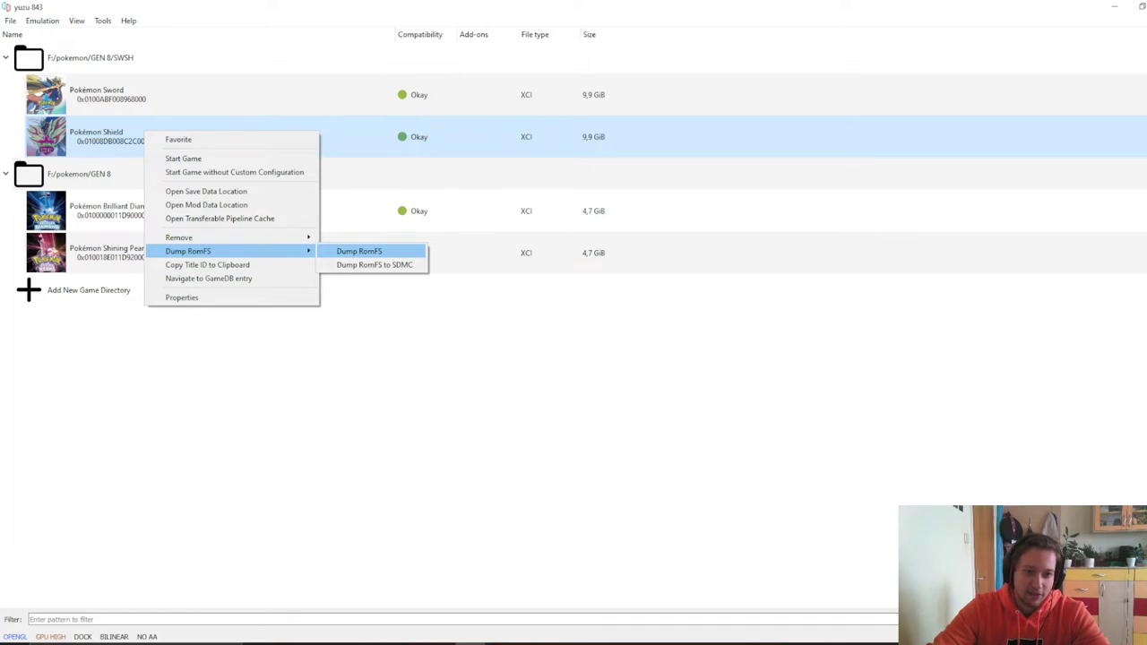
{"action": "left_click", "coordinate": [360, 251]}
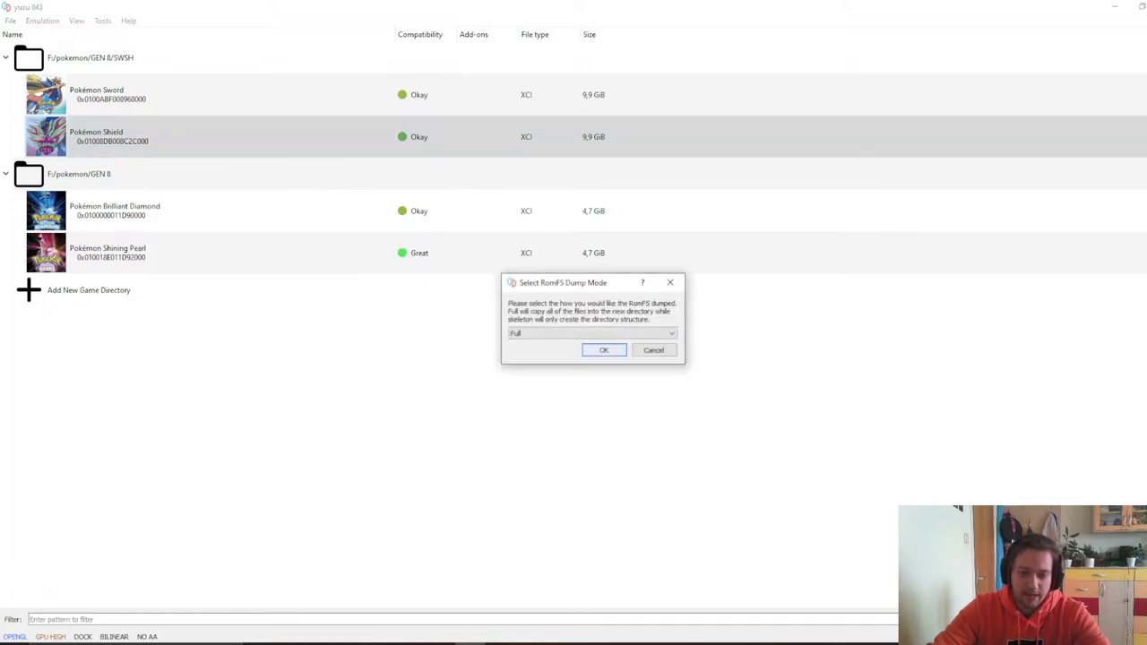
{"action": "key", "text": "Return"}
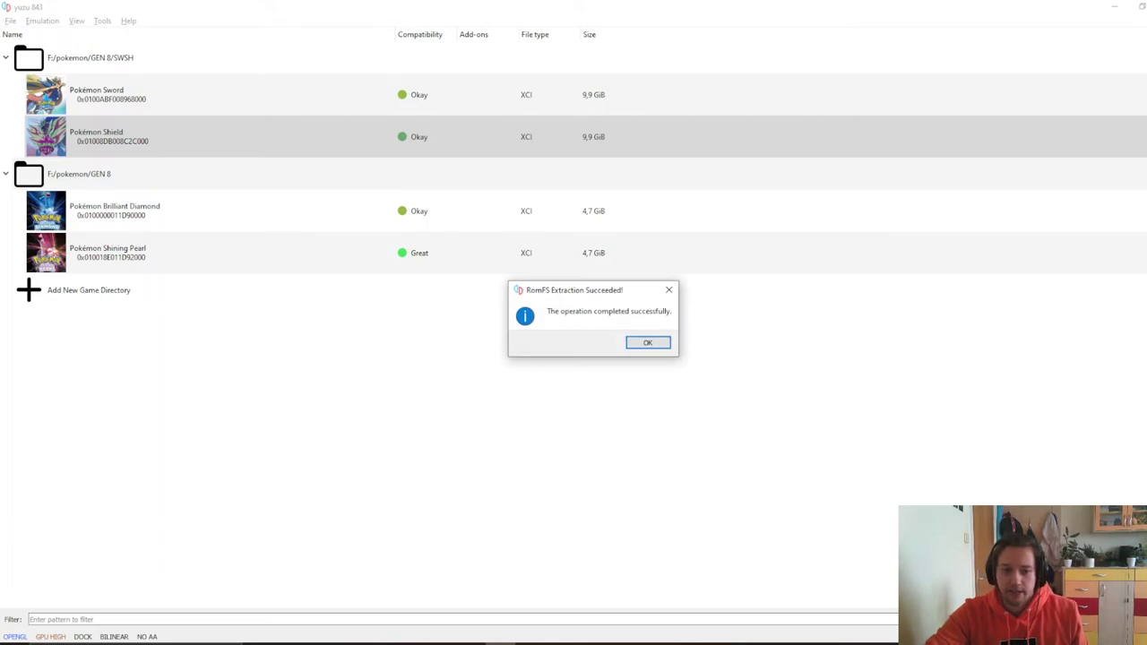
{"action": "left_click", "coordinate": [648, 343]}
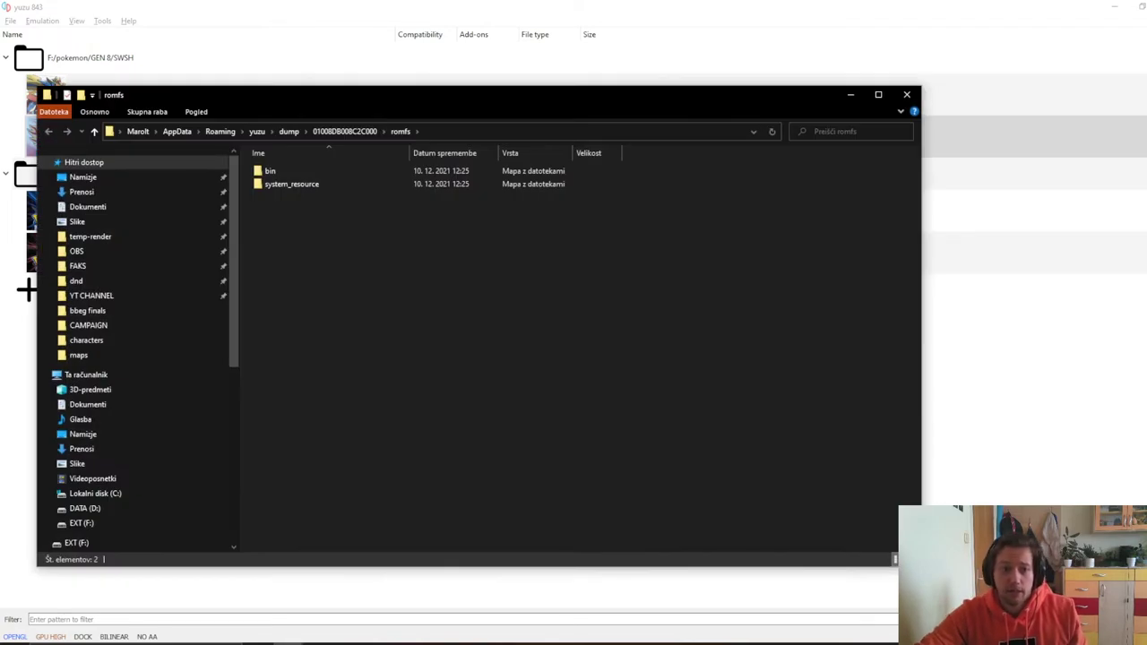
Inspect the 01008DB008C2C000 folder that holds the exefs and romfs dumps, returning to the dump folder.
{"action": "left_click", "coordinate": [345, 132]}
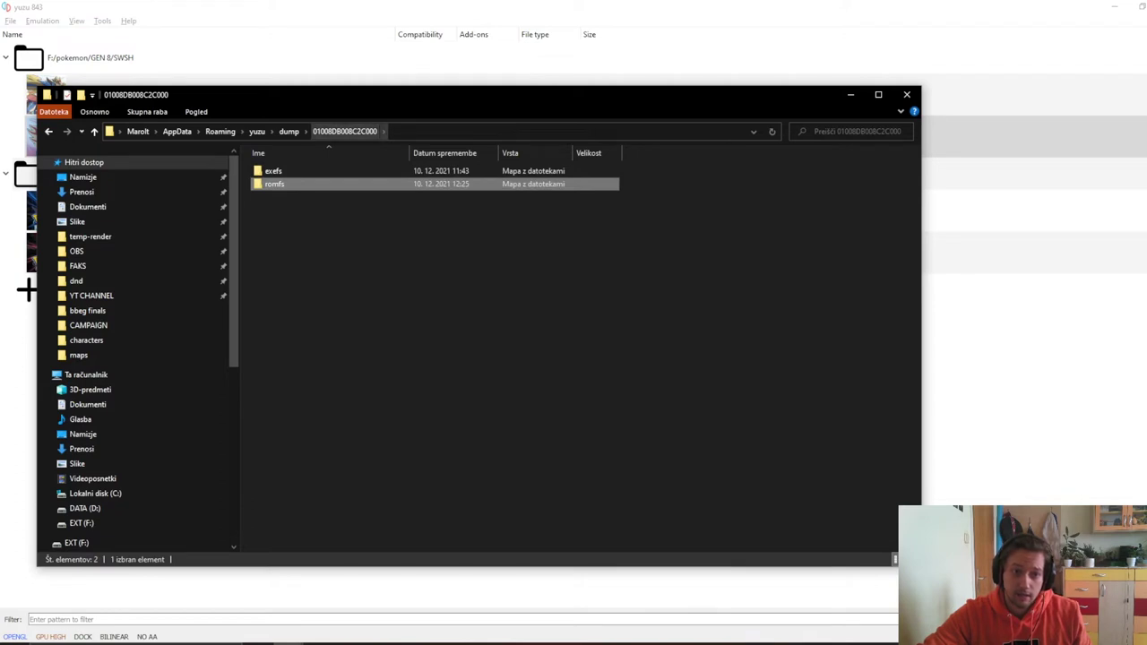
{"action": "left_click", "coordinate": [289, 131]}
{"action": "double_click", "coordinate": [296, 185]}
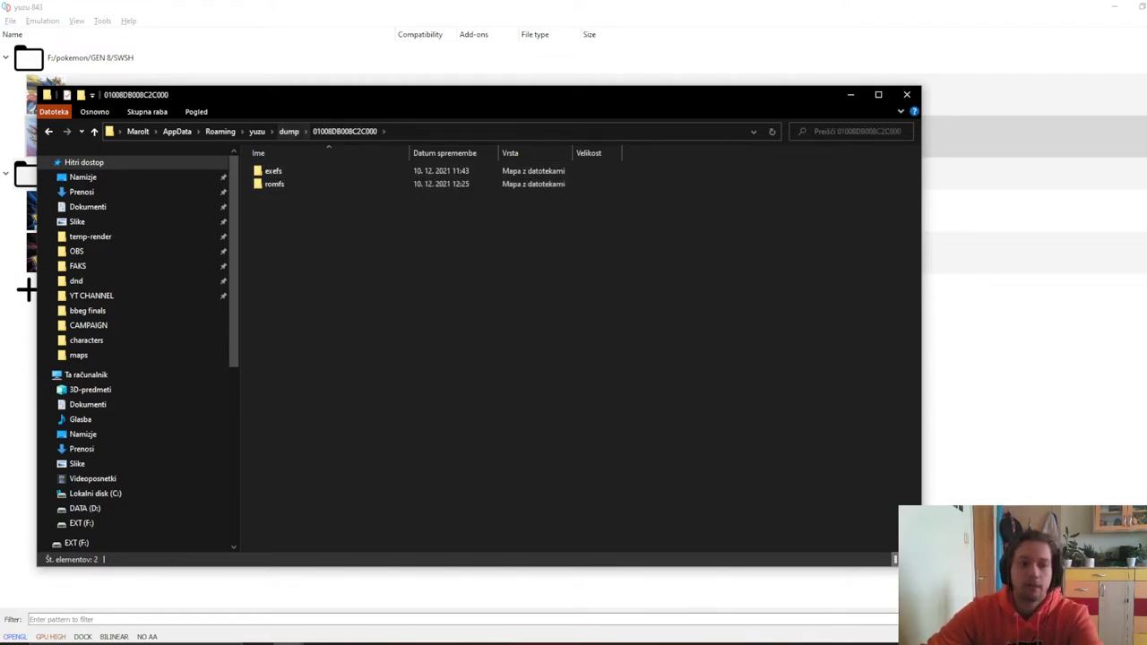
{"action": "left_click", "coordinate": [288, 131]}
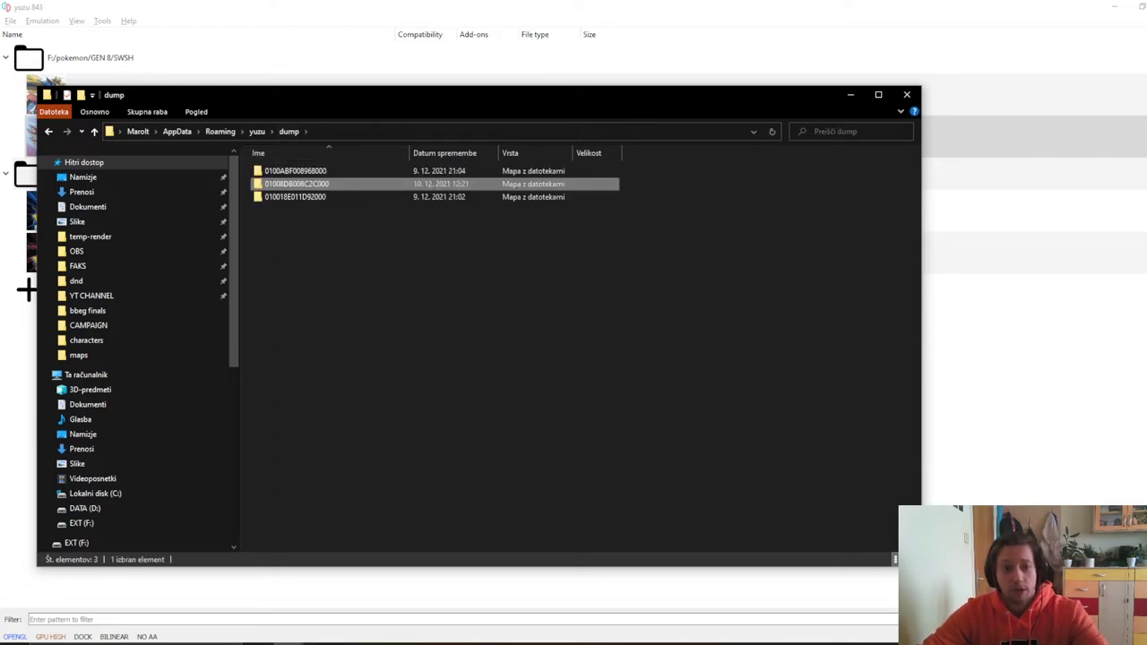
Move the 01008DB008C2C000 folder from yuzu's dump folder into pokemon > randomizer > gen 8 > NEWEST on the F: drive.
{"action": "left_click_drag", "start_coordinate": [353, 97], "coordinate": [319, 79]}
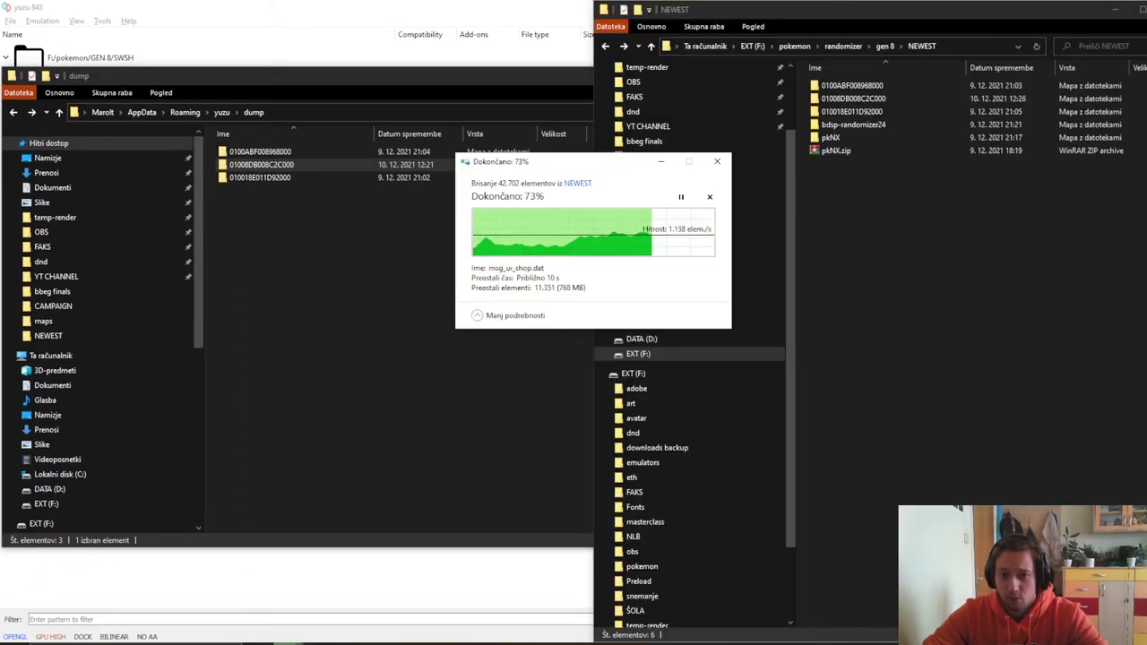
{"action": "left_click", "coordinate": [314, 237]}
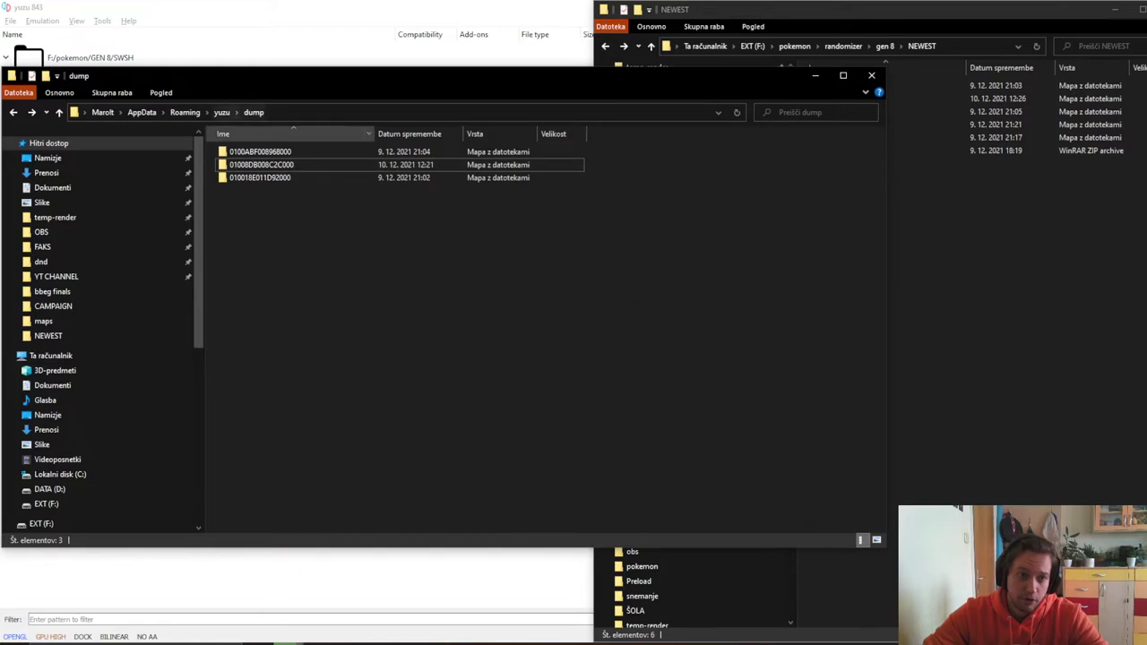
{"action": "left_click", "coordinate": [269, 165]}
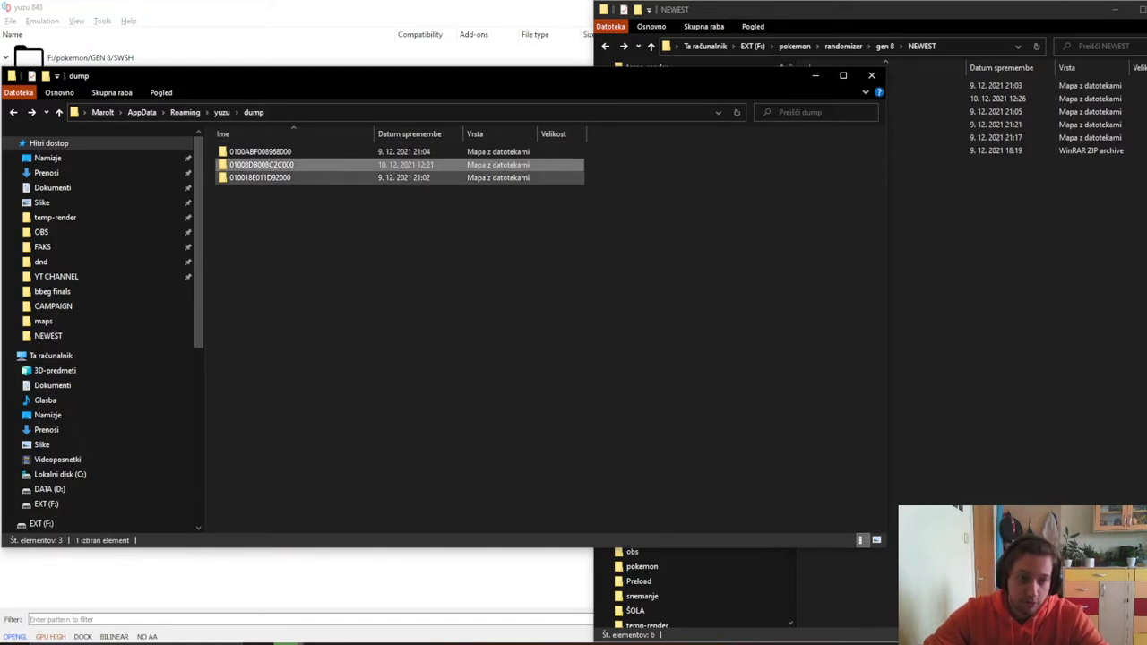
{"action": "left_click_drag", "start_coordinate": [269, 73], "coordinate": [246, 180]}
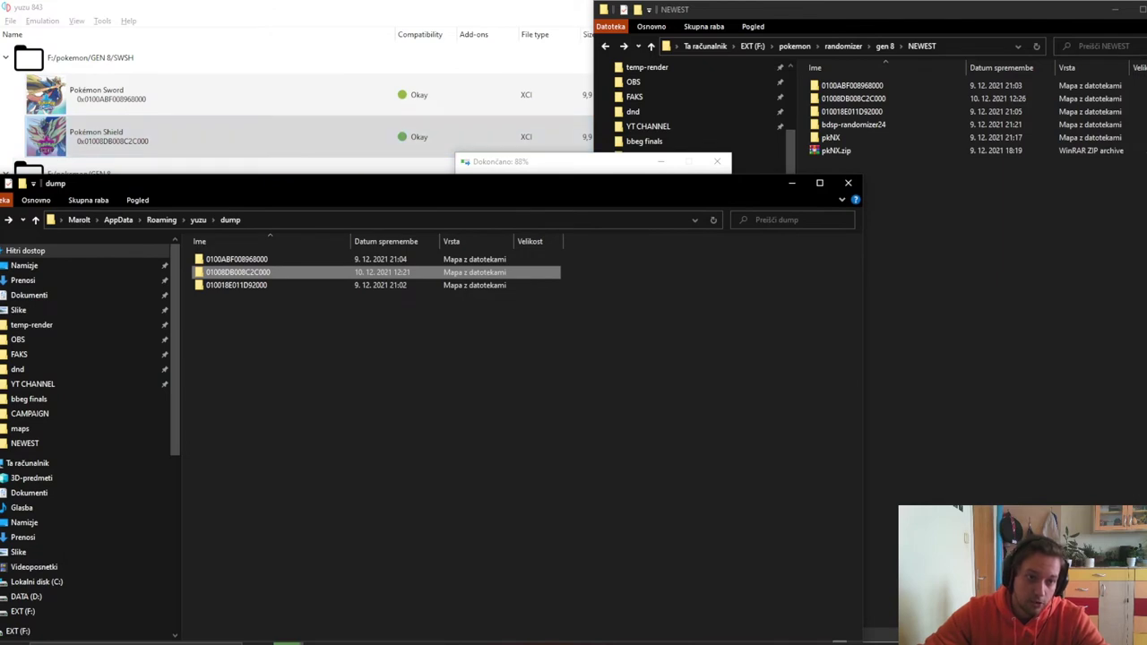
{"action": "key", "text": "ctrl+x"}
{"action": "left_click", "coordinate": [370, 332]}
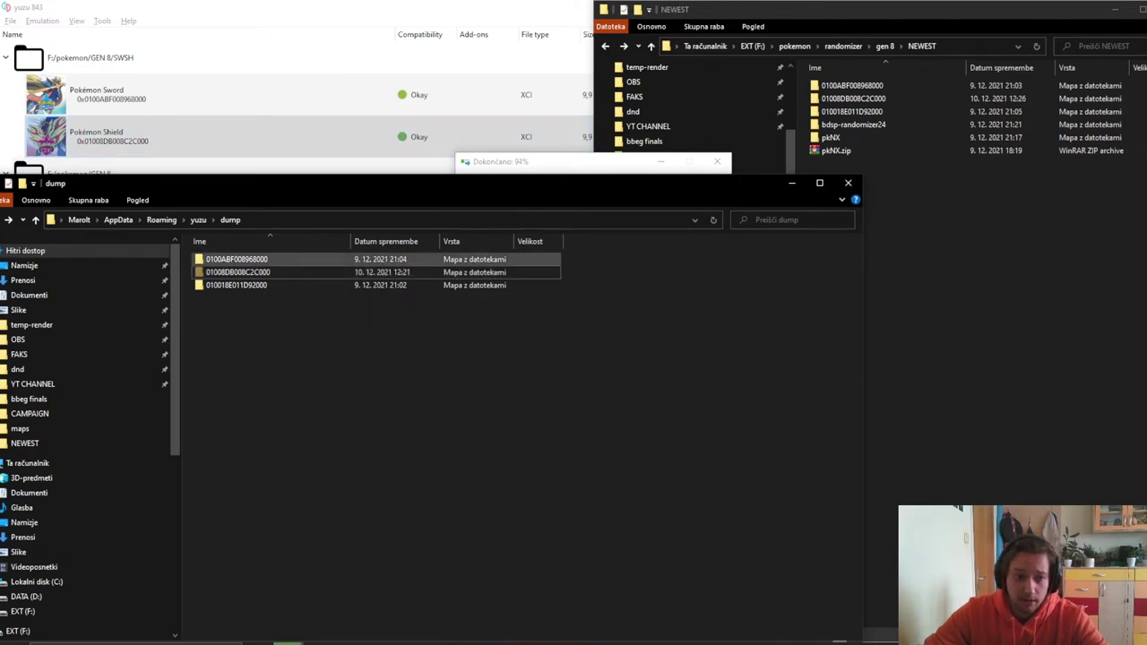
{"action": "right_click", "coordinate": [353, 316]}
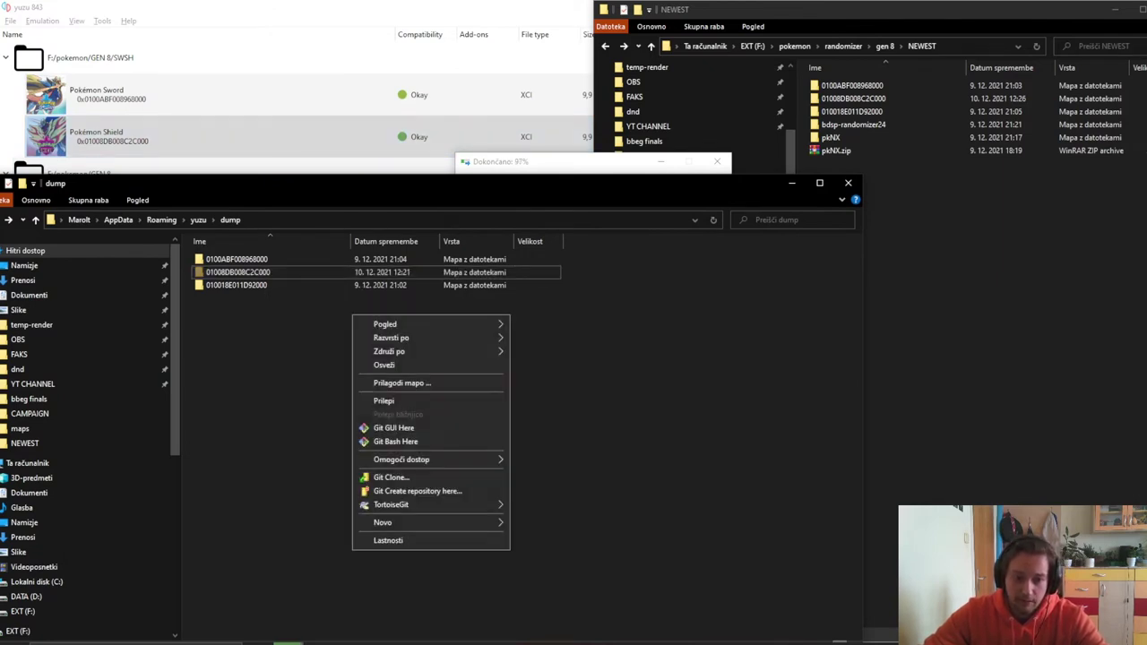
{"action": "key", "text": "Escape"}
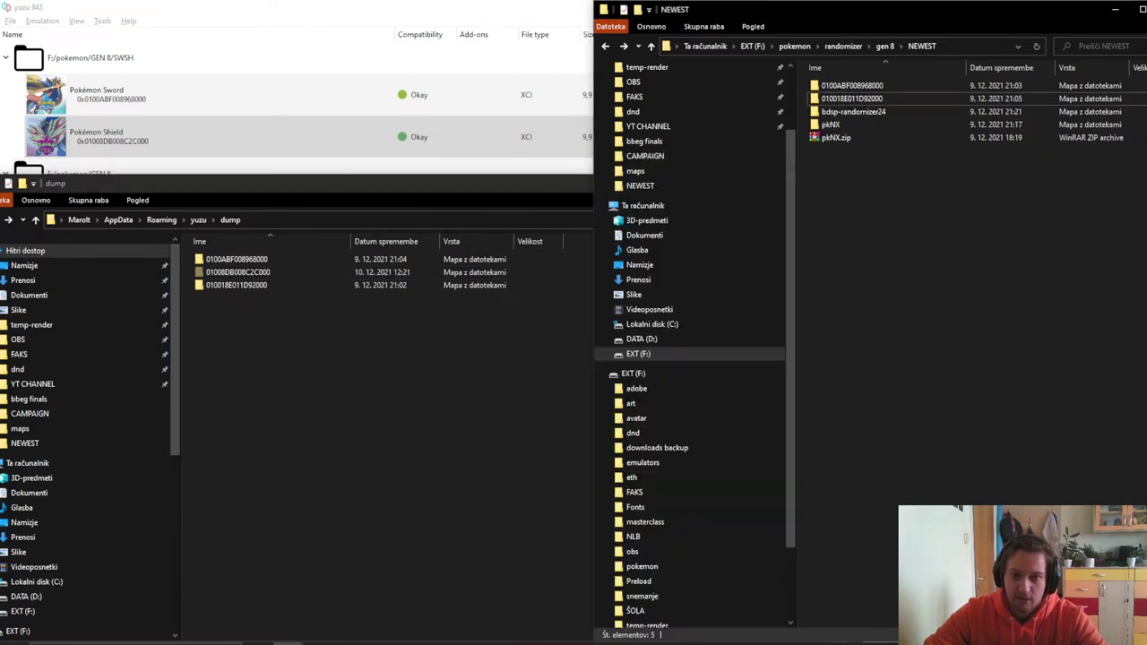
{"action": "right_click", "coordinate": [918, 196]}
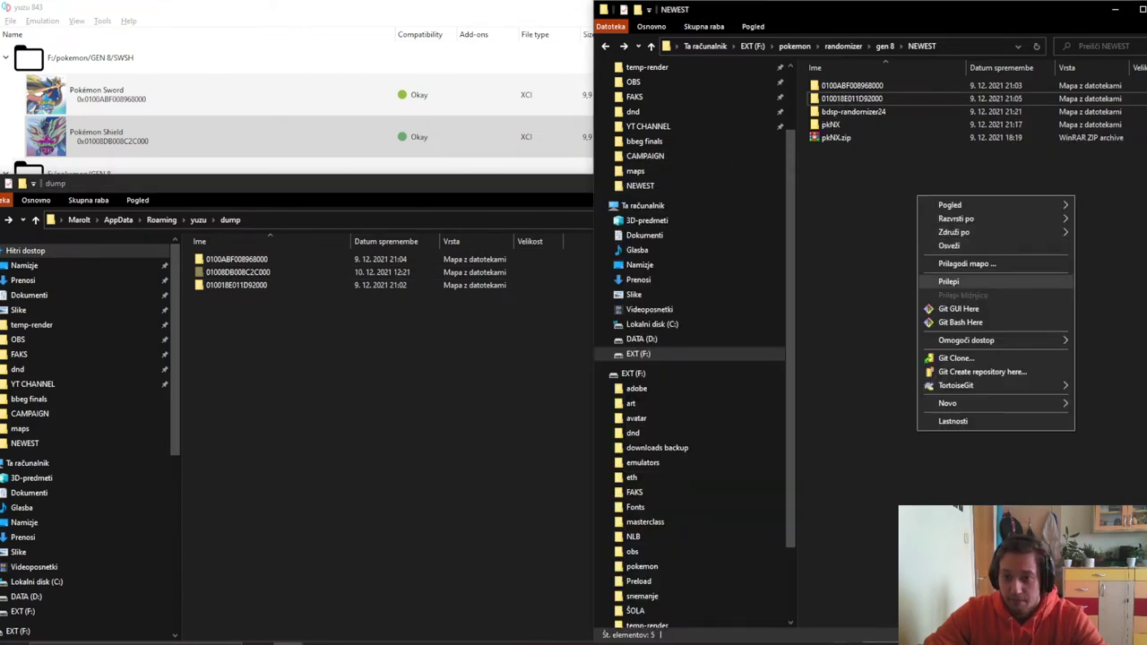
{"action": "left_click", "coordinate": [948, 281]}
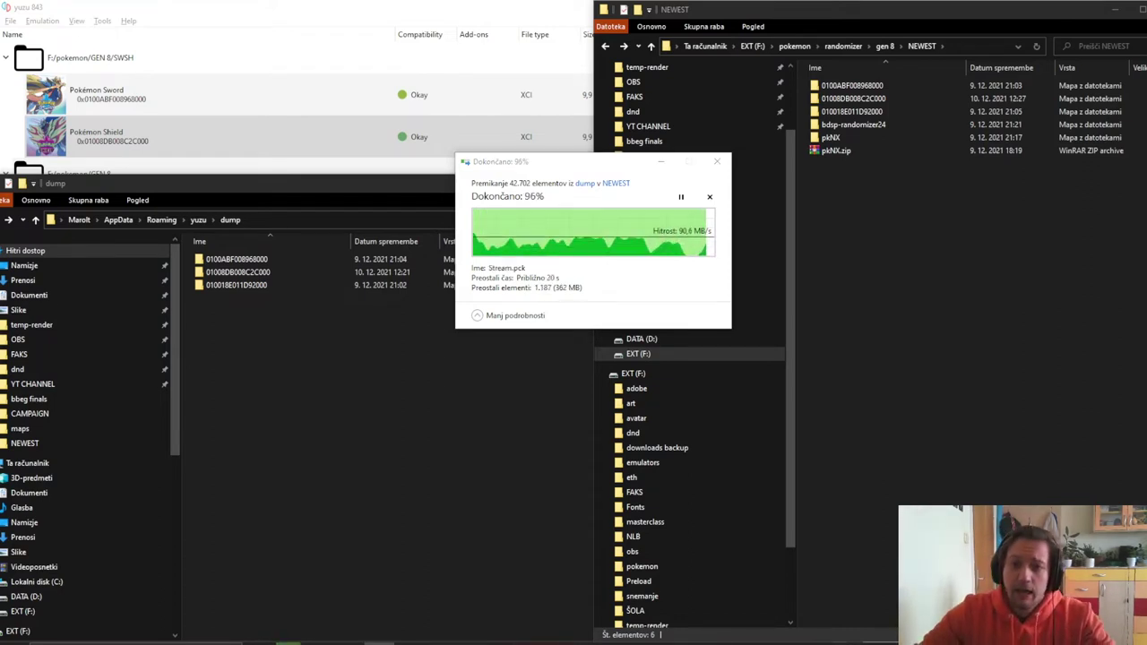
{"action": "key", "text": "alt+Tab"}
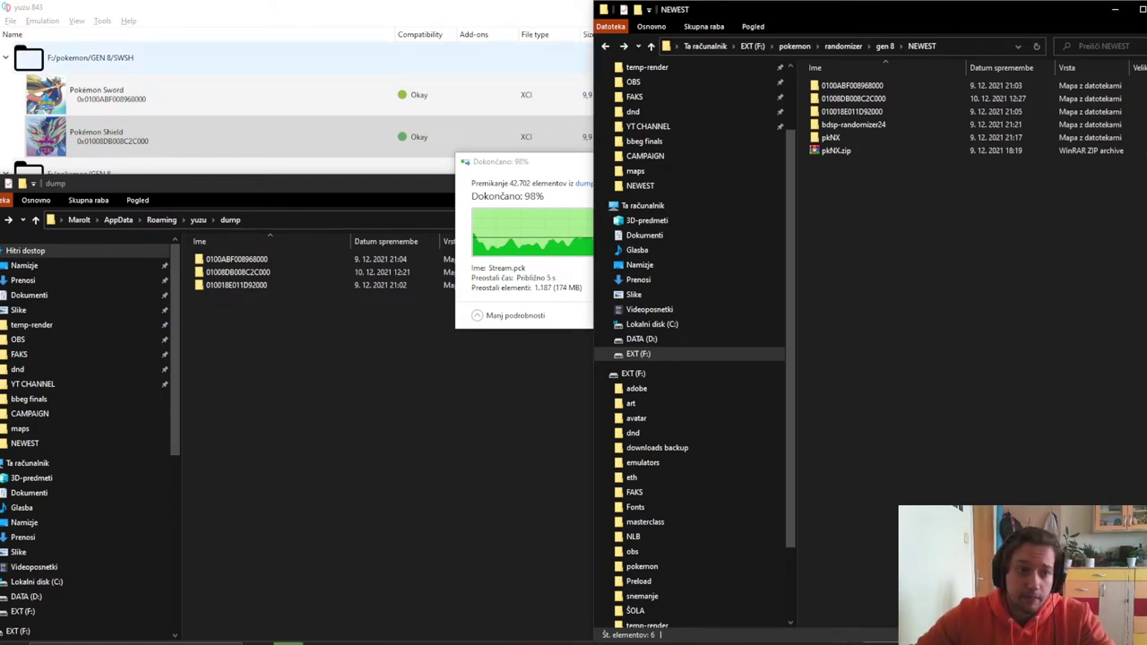
{"action": "left_click", "coordinate": [272, 7]}
{"action": "key", "text": "alt+Tab"}
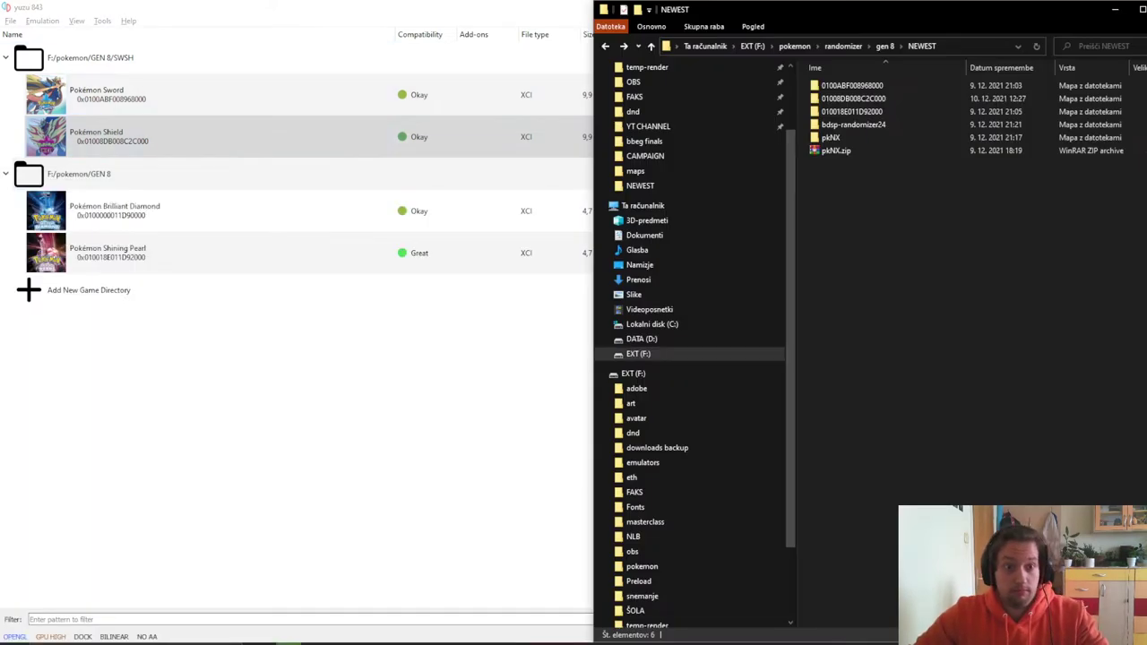
{"action": "key", "text": "alt+Tab"}
{"action": "key", "text": "alt+Tab"}
{"action": "key", "text": "alt+Tab"}
{"action": "left_click", "coordinate": [952, 332]}
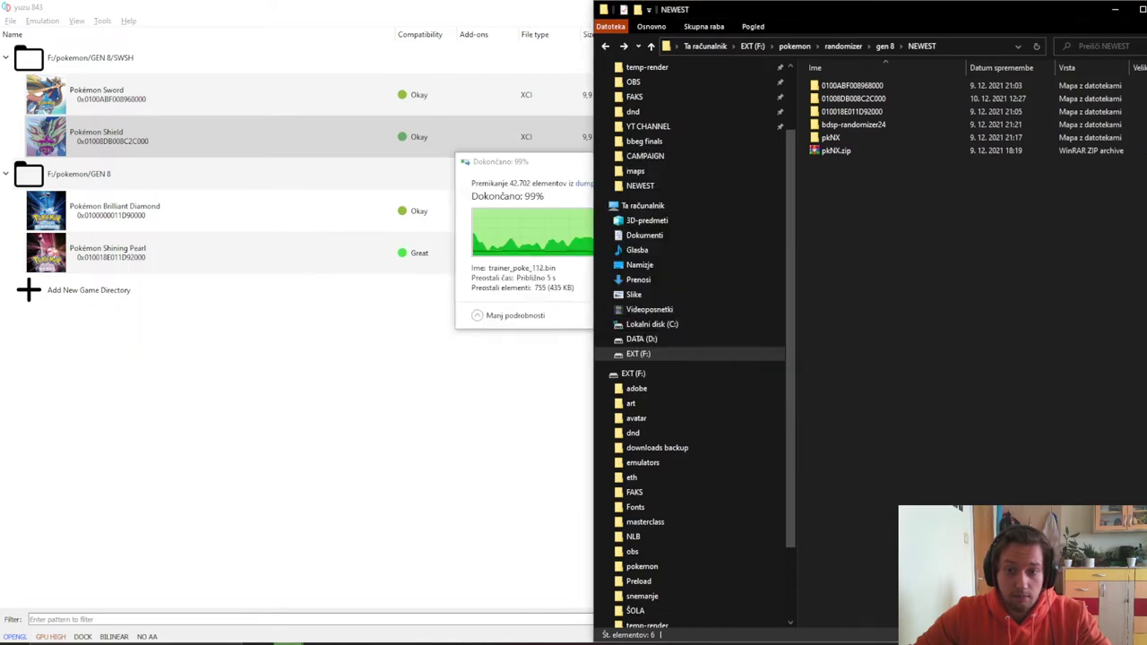
{"action": "key", "text": "alt+Tab"}
{"action": "left_click", "coordinate": [952, 332]}
{"action": "left_click", "coordinate": [952, 331]}
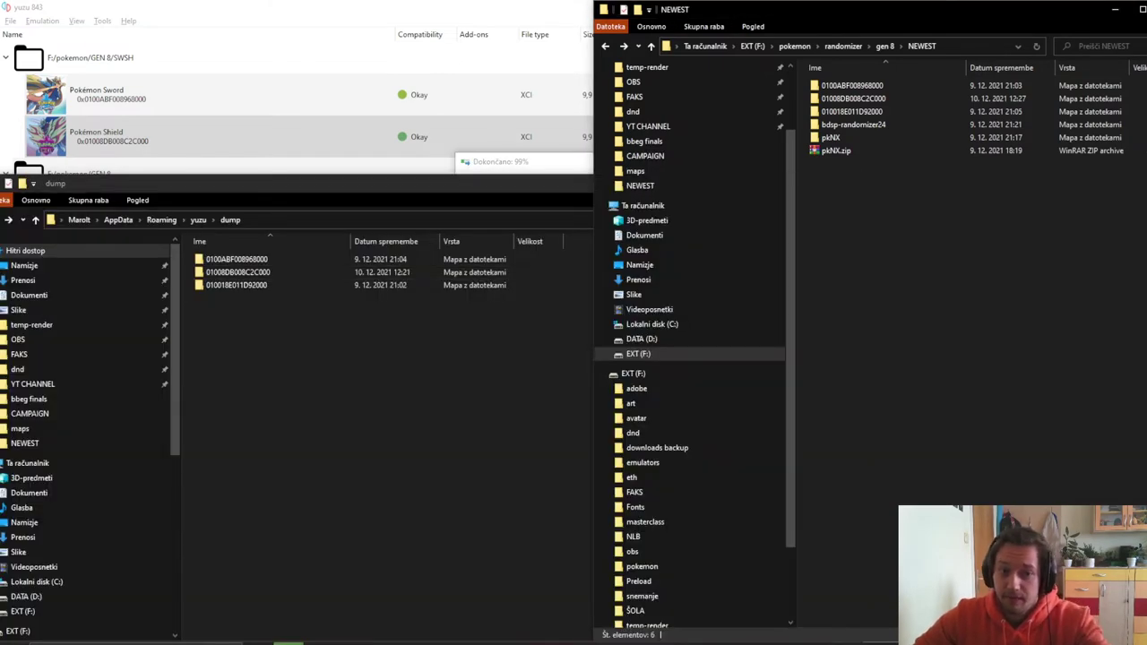
Launch pkNX.exe from the pkNX folder inside NEWEST and bring up the 01008DB008C2C000 dump in it.
{"action": "double_click", "coordinate": [842, 138]}
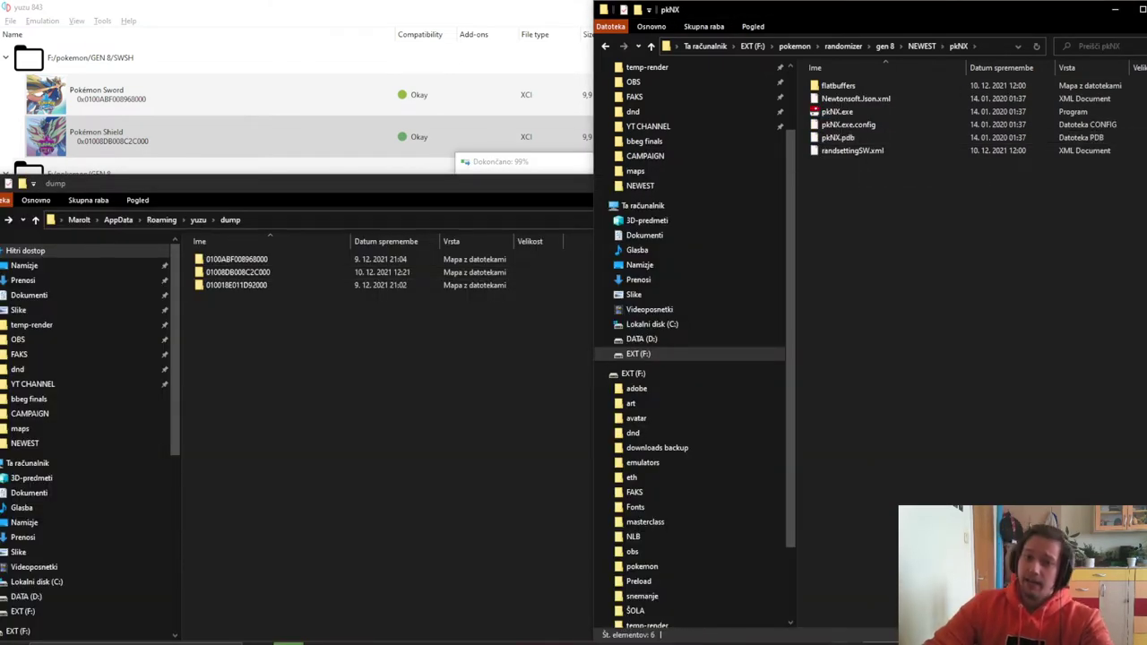
{"action": "left_click", "coordinate": [529, 162]}
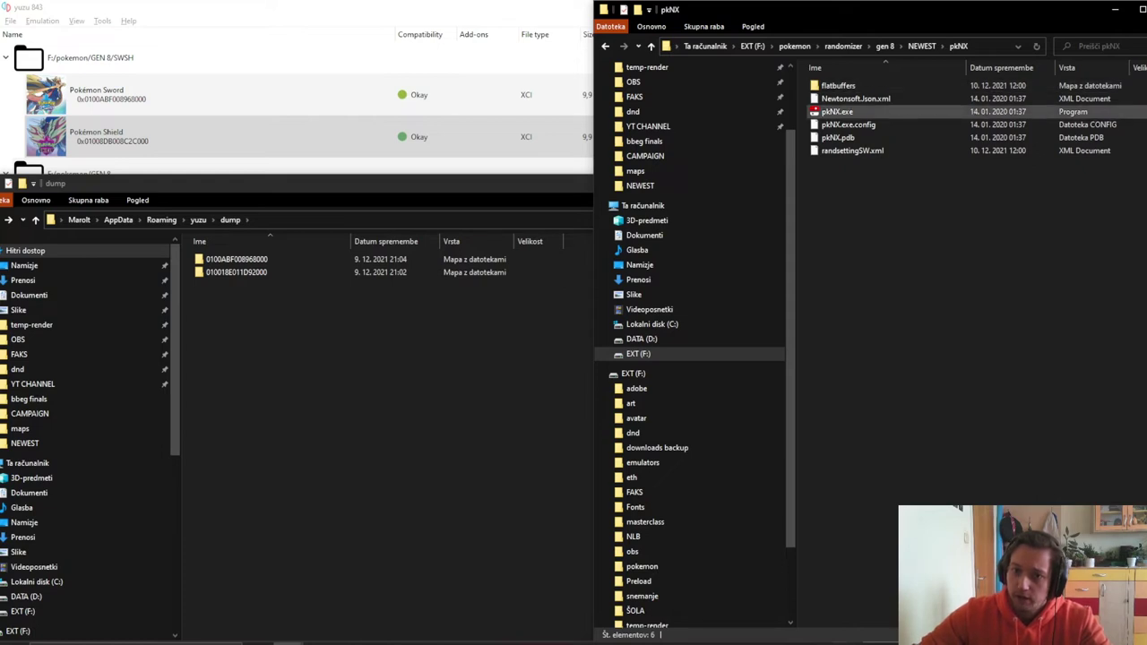
{"action": "left_click", "coordinate": [838, 112]}
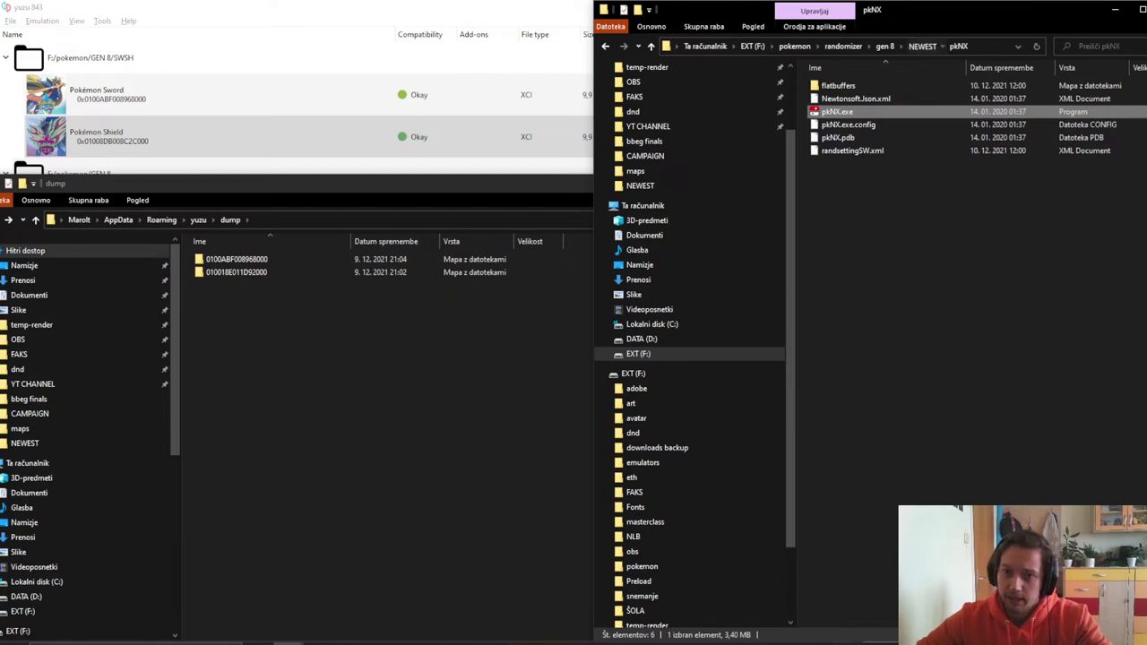
{"action": "left_click", "coordinate": [922, 46]}
{"action": "left_click_drag", "start_coordinate": [567, 239], "coordinate": [459, 226]}
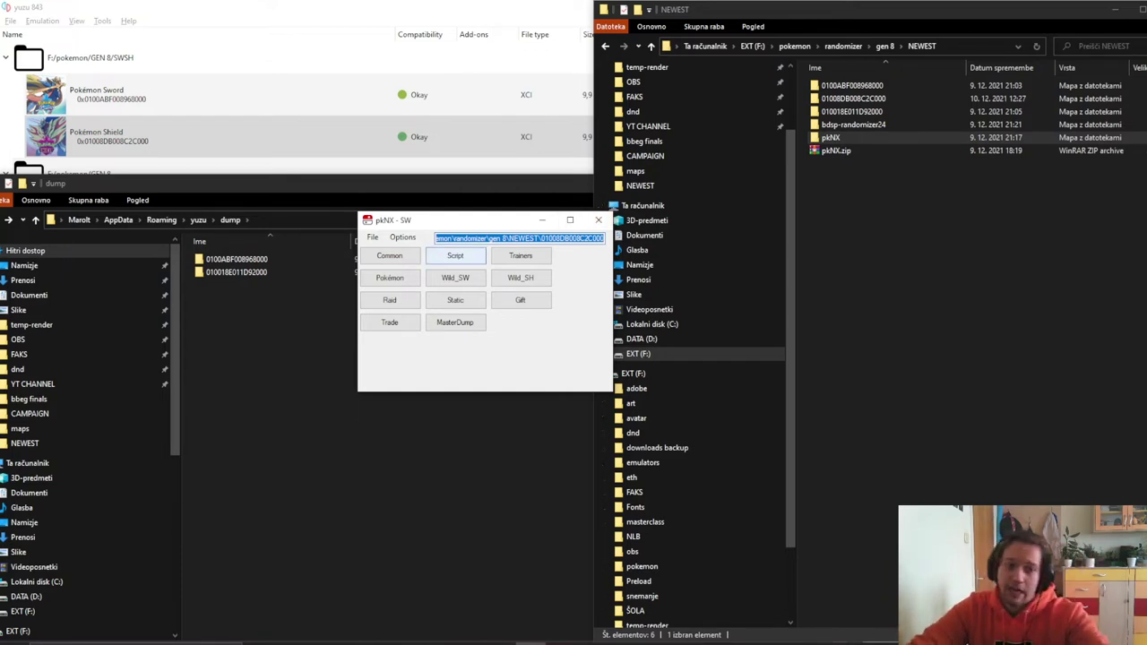
{"action": "left_click_drag", "start_coordinate": [458, 221], "coordinate": [780, 187]}
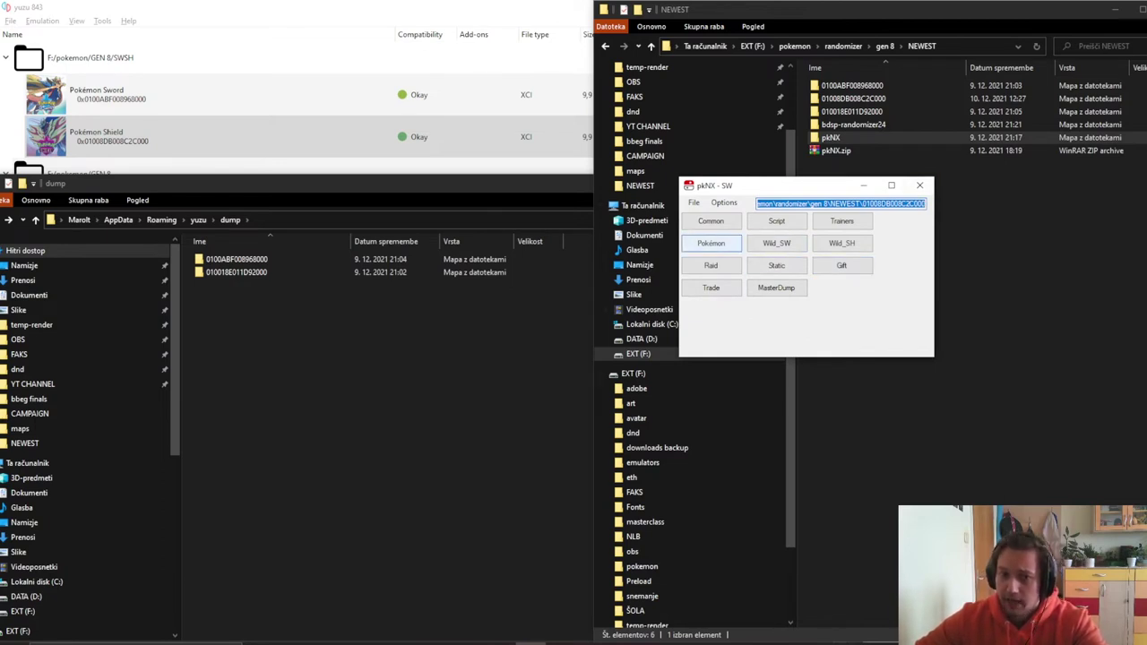
Open the Pokémon editor in pkNX and show the Randomize Learn options among its enhancements.
{"action": "left_click", "coordinate": [711, 242]}
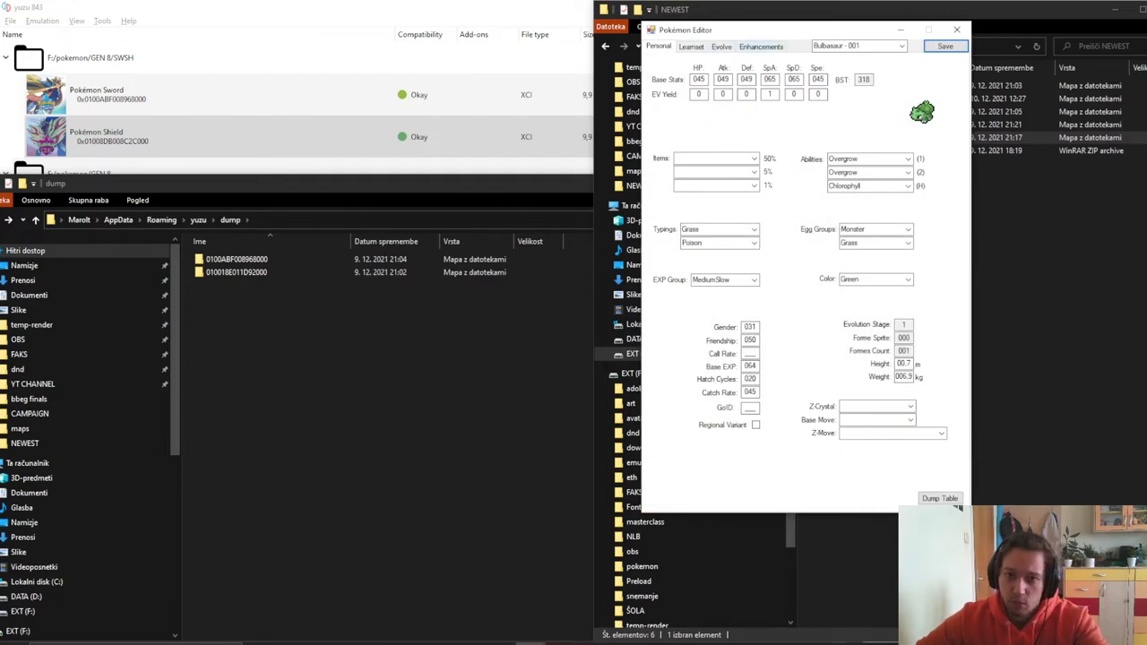
{"action": "left_click", "coordinate": [759, 46]}
{"action": "left_click", "coordinate": [747, 75]}
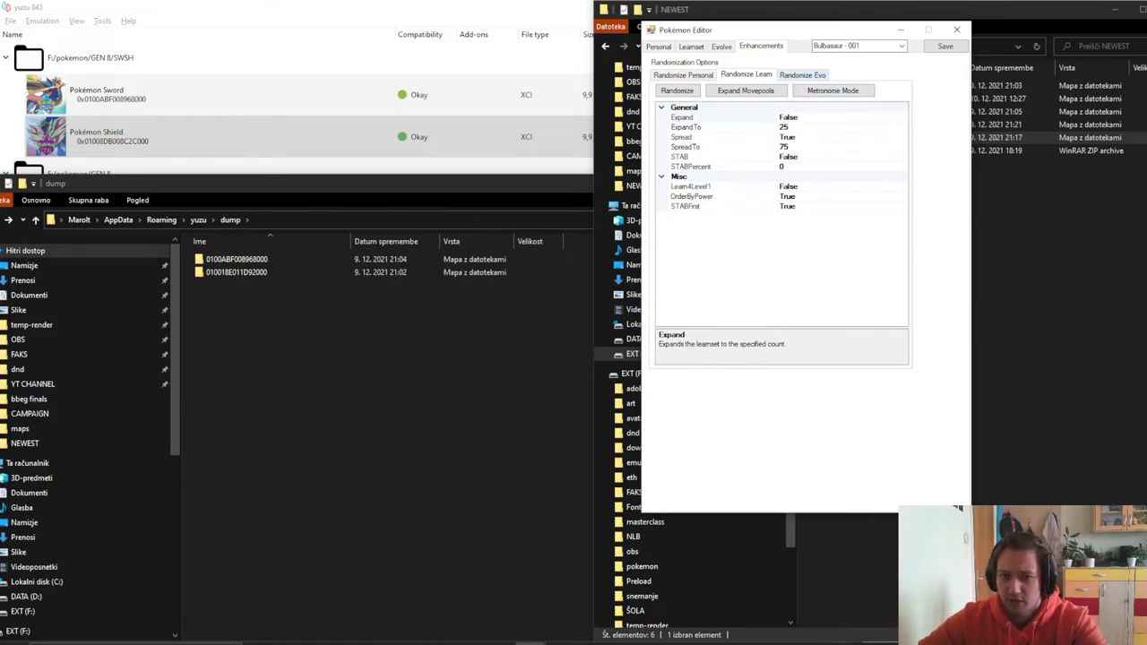
Set Gen2 through Gen7 to True in the Randomize Evo options and randomize the evolutions.
{"action": "left_click", "coordinate": [802, 75]}
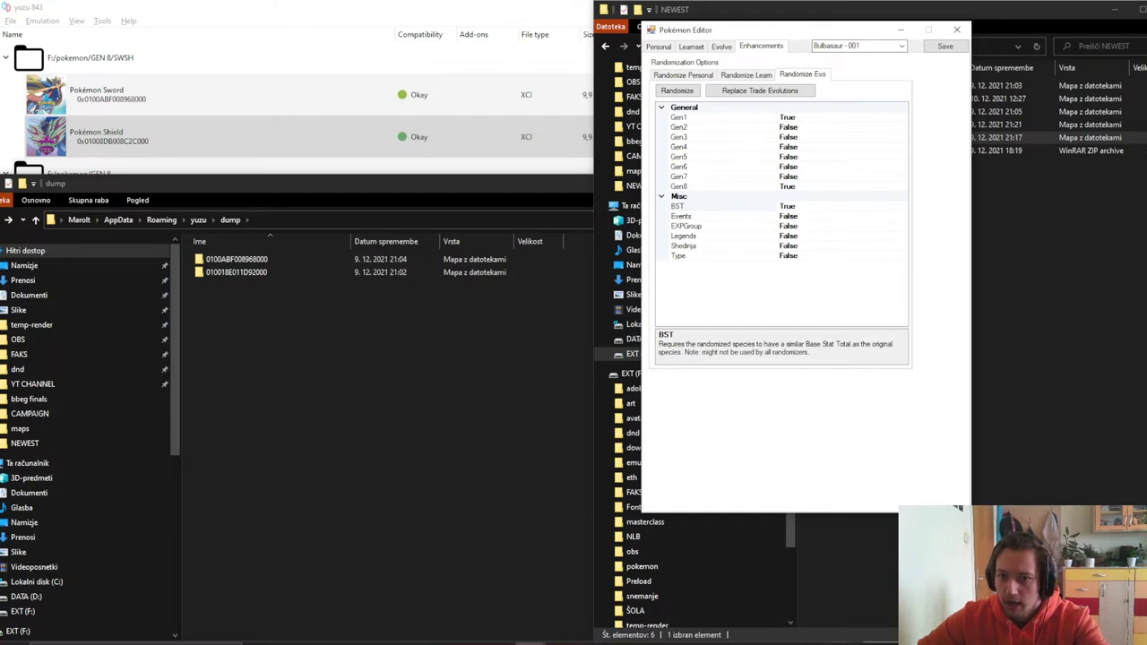
{"action": "double_click", "coordinate": [699, 128]}
{"action": "double_click", "coordinate": [700, 137]}
{"action": "double_click", "coordinate": [699, 147]}
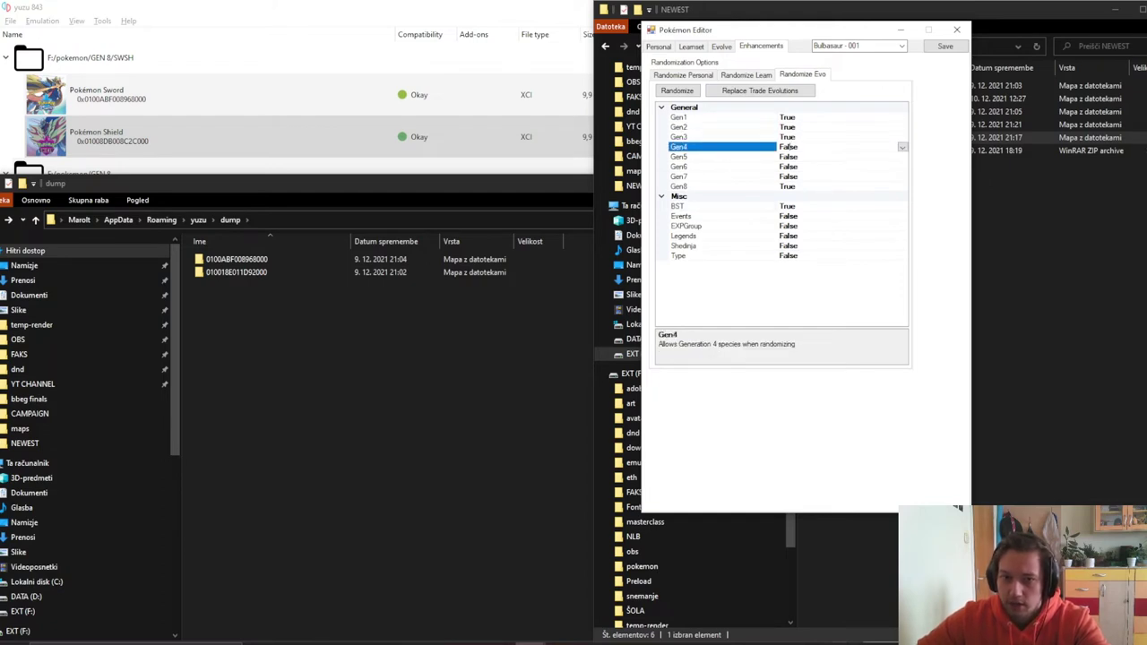
{"action": "double_click", "coordinate": [699, 157]}
{"action": "double_click", "coordinate": [699, 167]}
{"action": "double_click", "coordinate": [699, 177]}
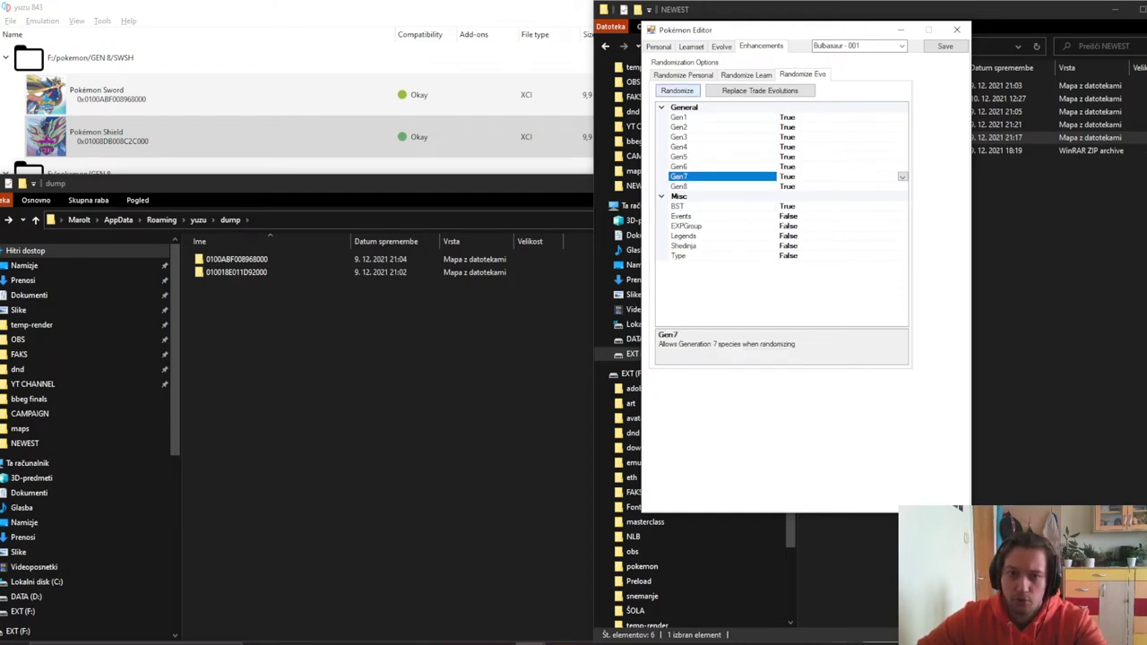
{"action": "left_click", "coordinate": [678, 90]}
Show the Randomize Personal options and save the Pokémon editor's changes.
{"action": "left_click", "coordinate": [683, 74]}
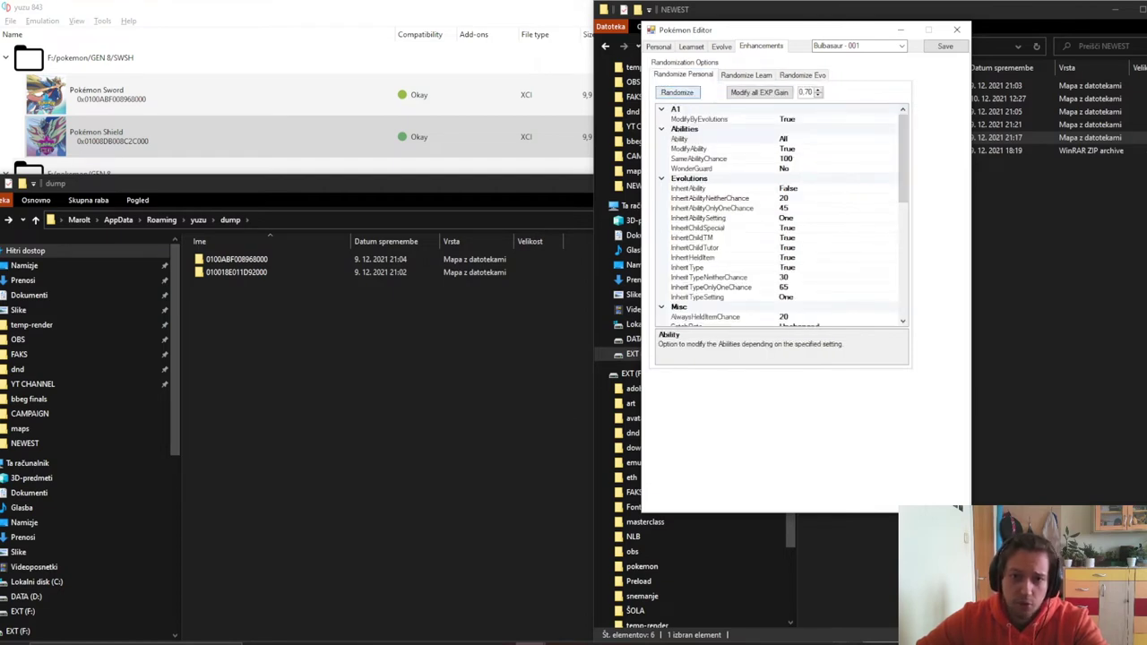
{"action": "left_click", "coordinate": [945, 46]}
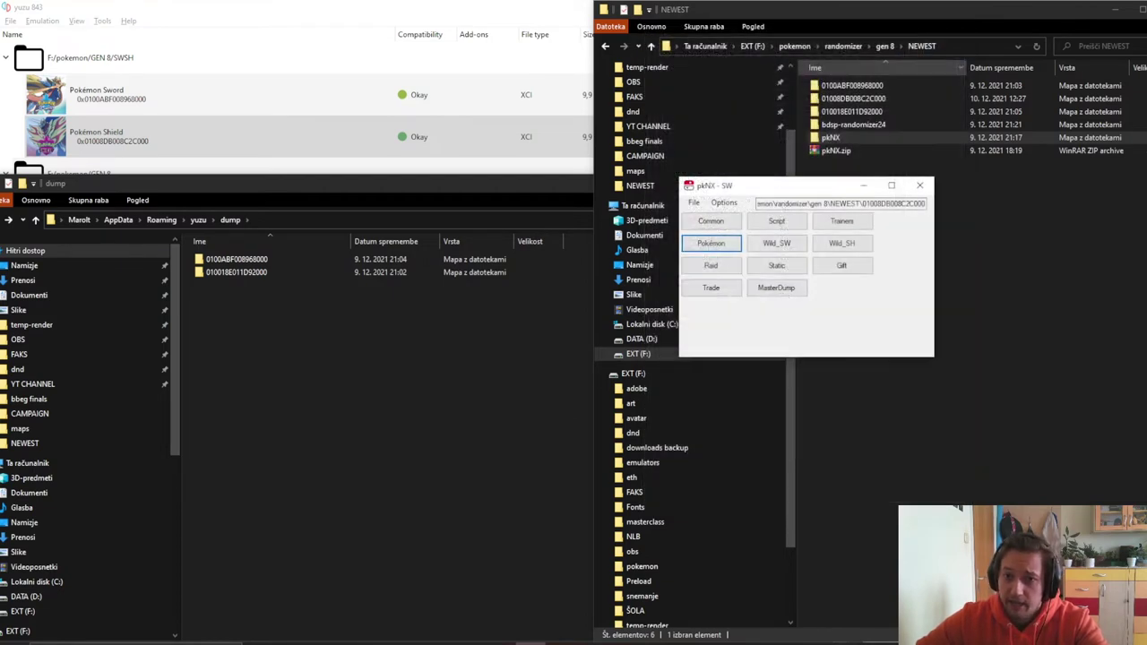
Bring up the Wild_SW editor's randomization options and set Gen2, Gen3 and Gen4 to True.
{"action": "left_click", "coordinate": [777, 244]}
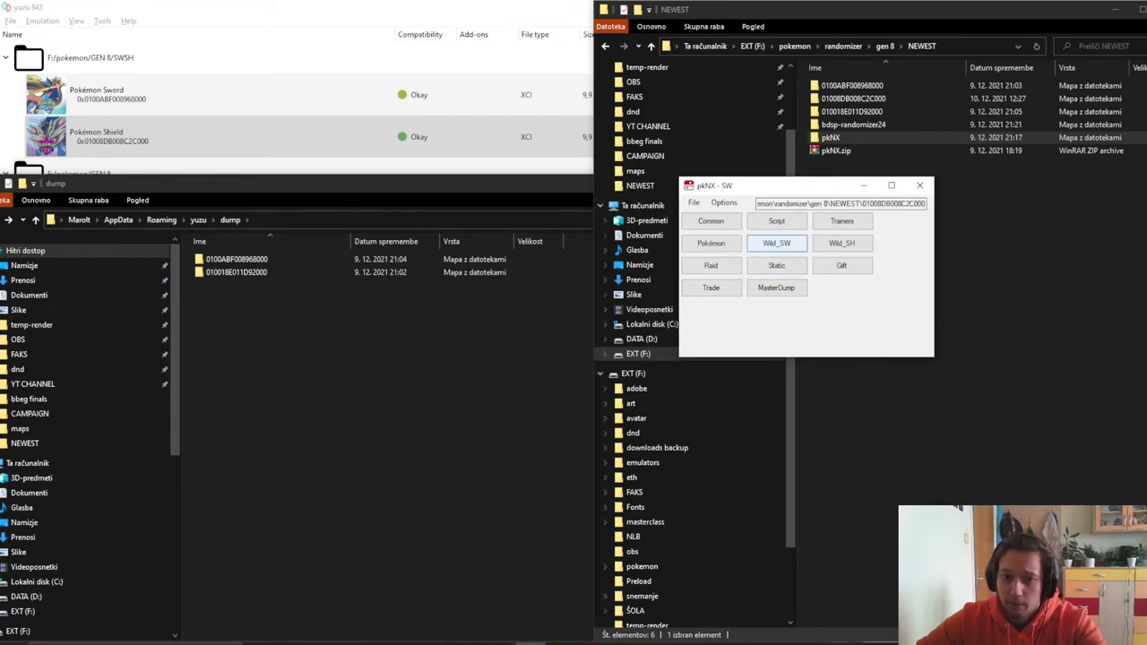
{"action": "left_click", "coordinate": [698, 320]}
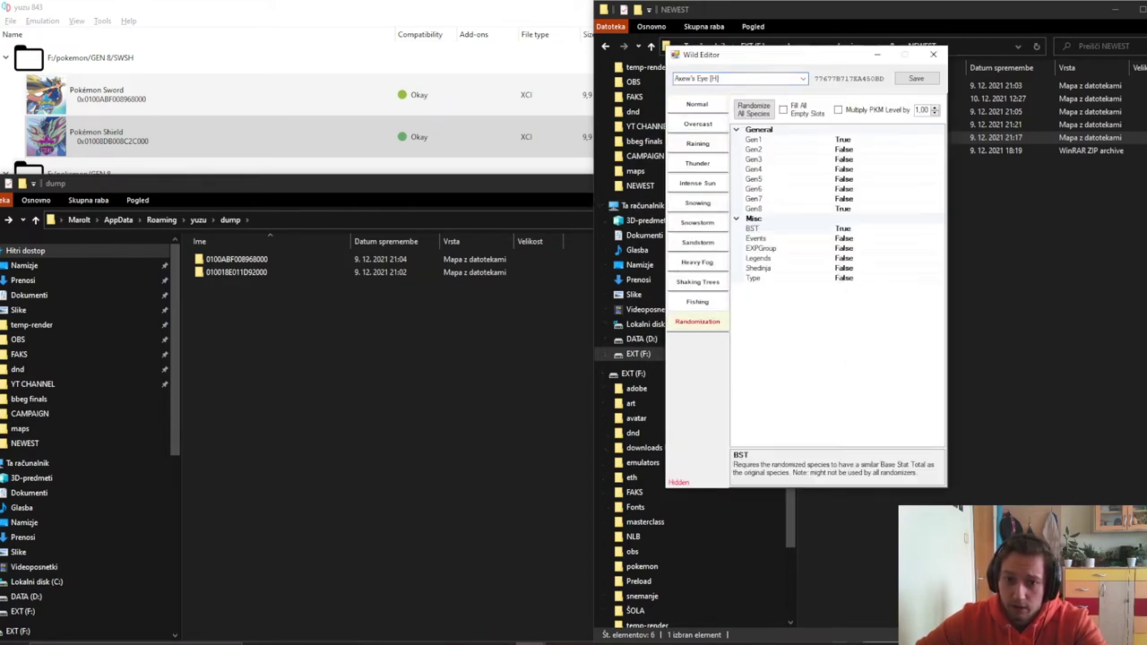
{"action": "double_click", "coordinate": [844, 149]}
{"action": "double_click", "coordinate": [845, 169]}
{"action": "double_click", "coordinate": [844, 159]}
{"action": "double_click", "coordinate": [844, 169]}
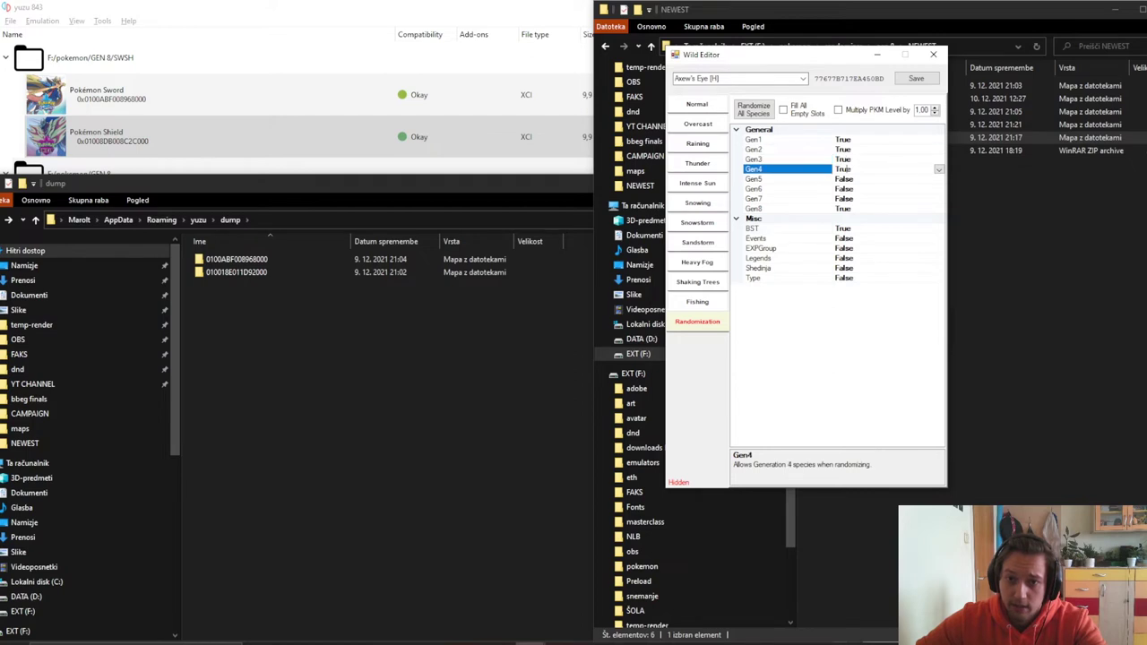
Set Gen5 and Gen7 to True, randomize all wild species and save the Wild_SW editor.
{"action": "left_click", "coordinate": [845, 179]}
{"action": "left_click", "coordinate": [845, 179]}
{"action": "double_click", "coordinate": [845, 170]}
{"action": "double_click", "coordinate": [845, 199]}
{"action": "double_click", "coordinate": [845, 189]}
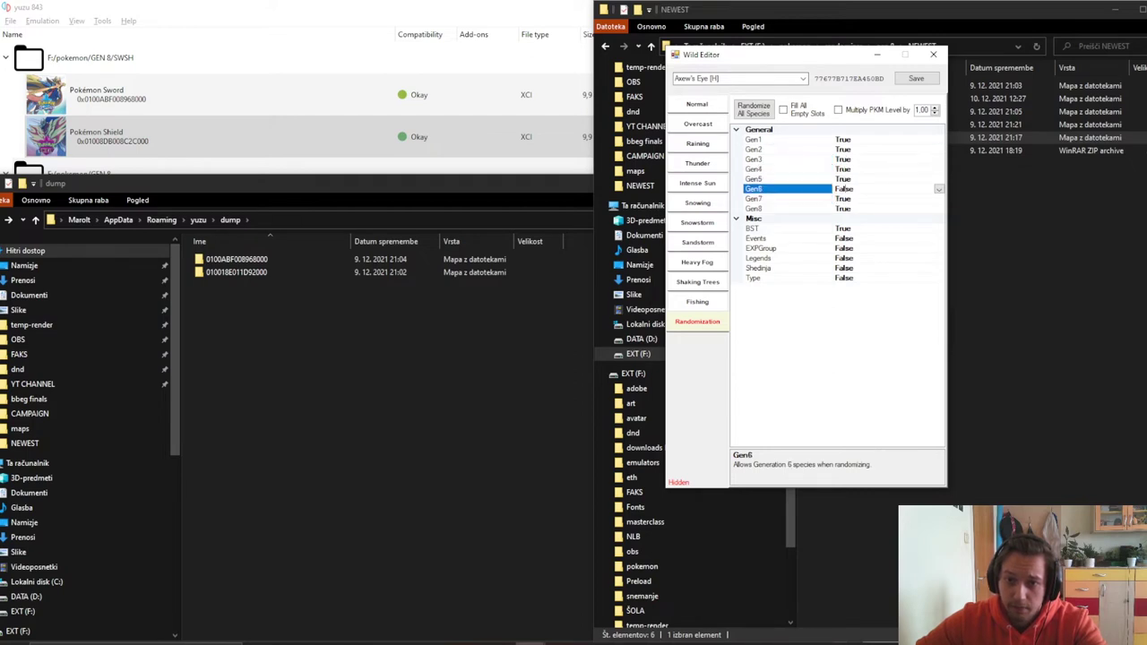
{"action": "left_click", "coordinate": [845, 189]}
{"action": "left_click", "coordinate": [754, 109]}
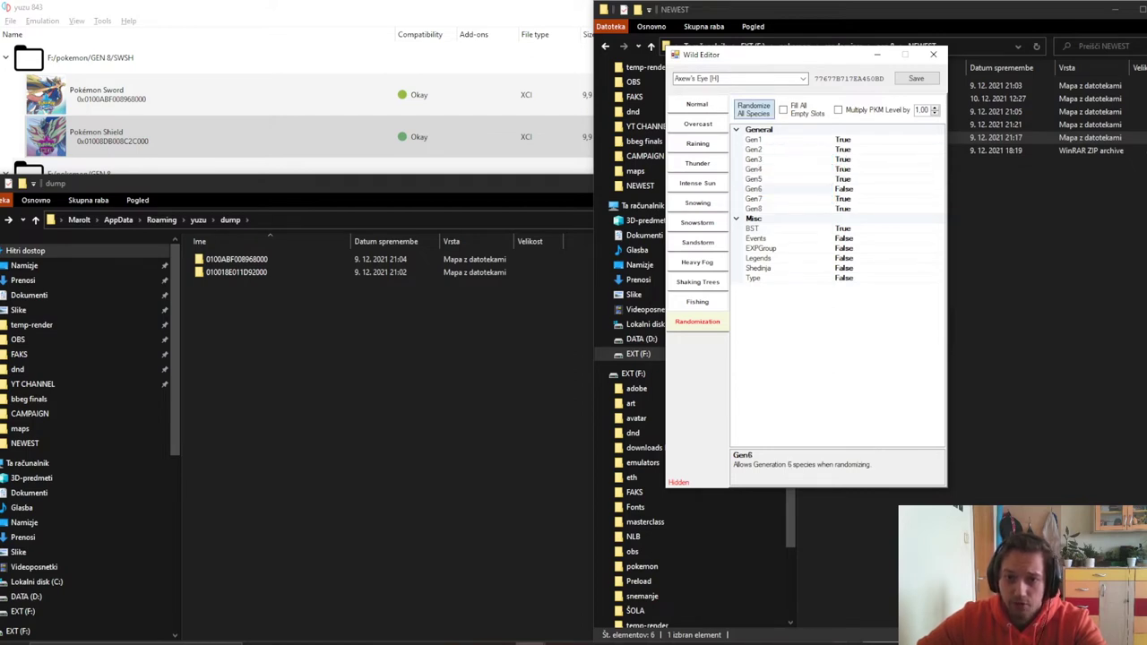
{"action": "left_click", "coordinate": [916, 78]}
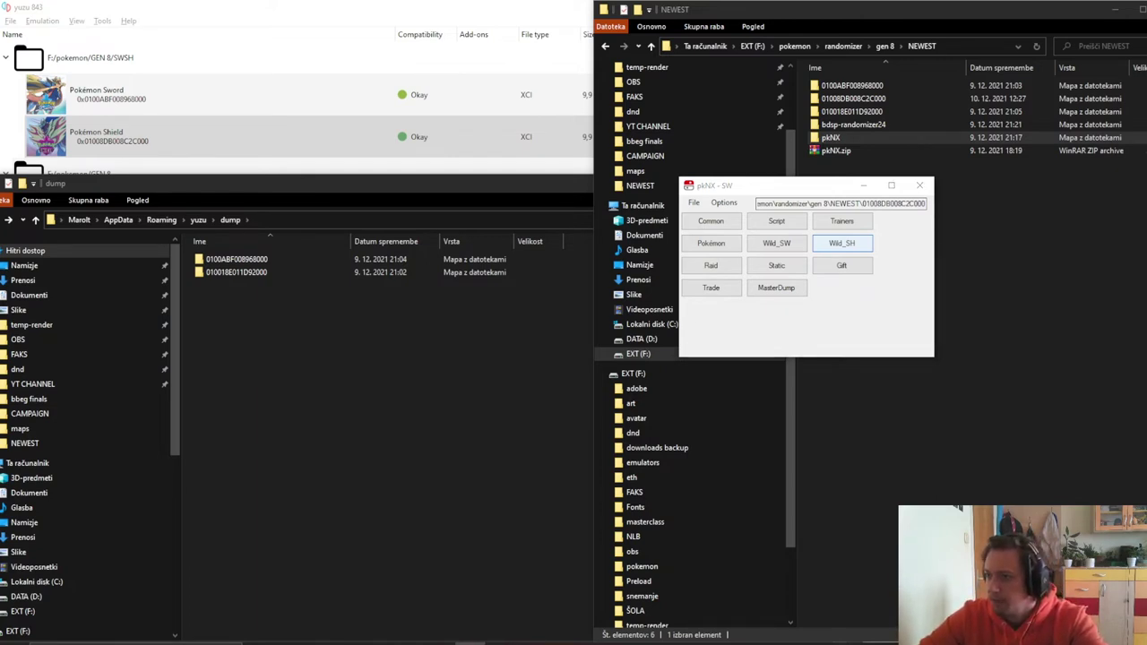
{"action": "left_click_drag", "start_coordinate": [464, 22], "coordinate": [430, 2]}
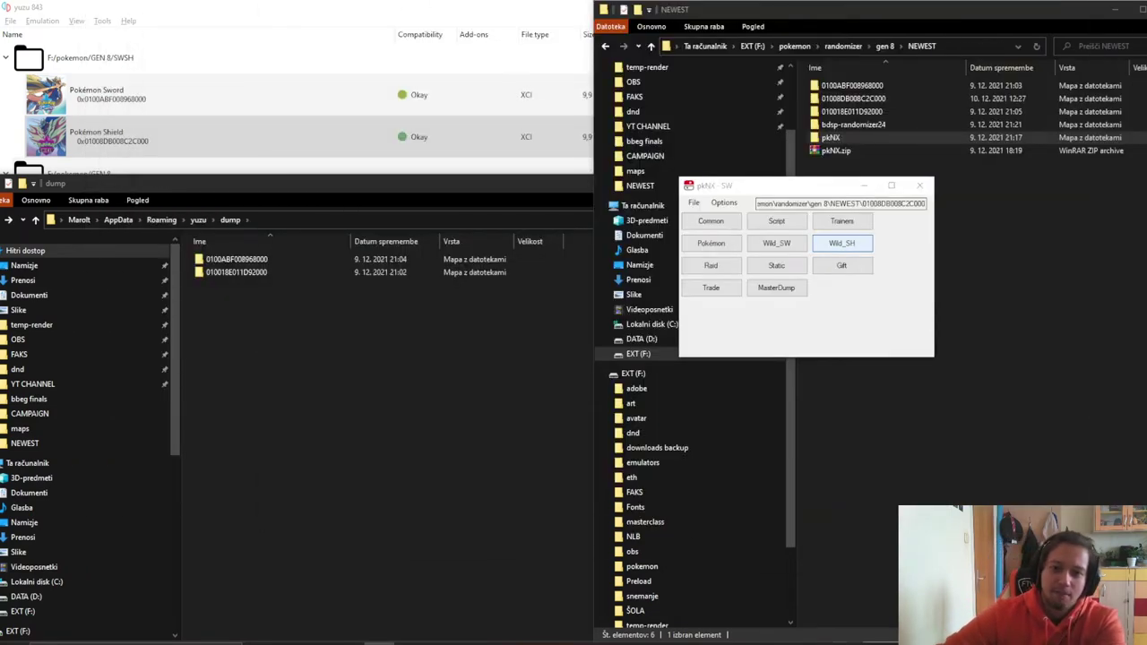
{"action": "left_click", "coordinate": [500, 644]}
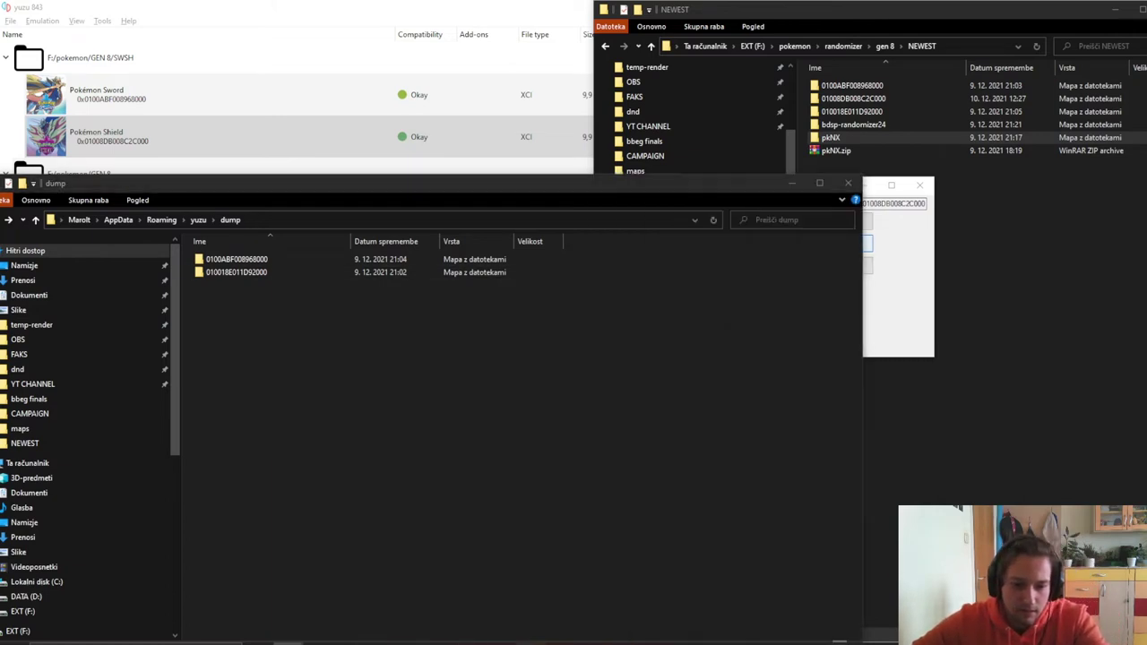
{"action": "left_click", "coordinate": [898, 304]}
{"action": "left_click", "coordinate": [995, 278]}
{"action": "left_click", "coordinate": [531, 644]}
{"action": "key", "text": "alt+Tab"}
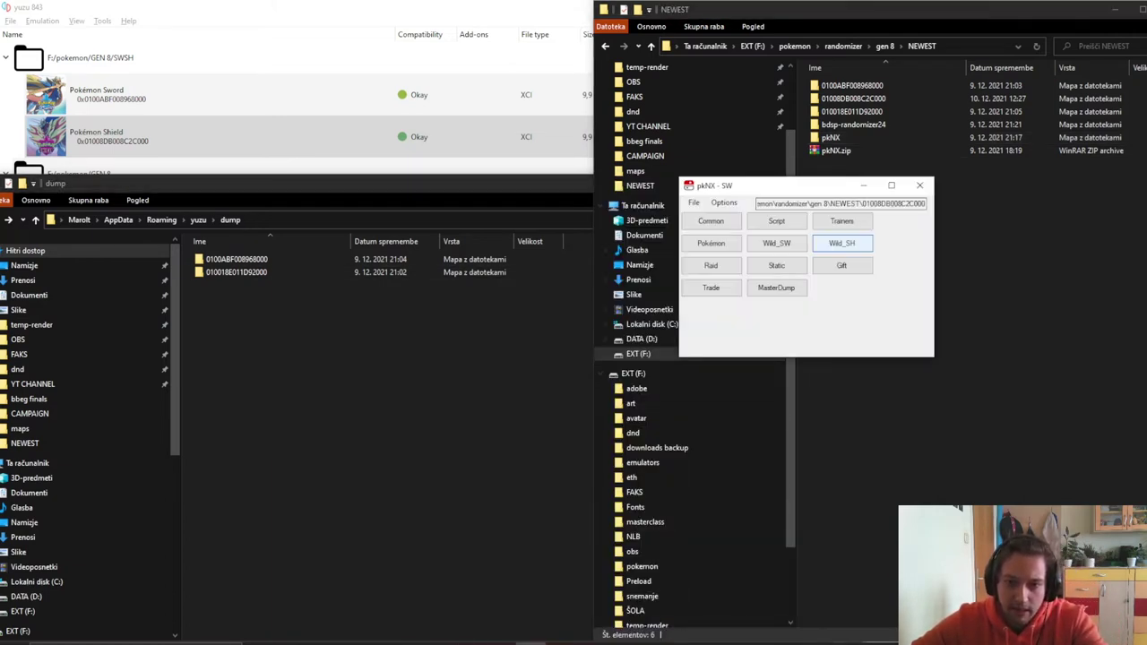
Set Gen6 to True in the Wild_SH editor's randomization options and save the editor.
{"action": "left_click", "coordinate": [842, 243]}
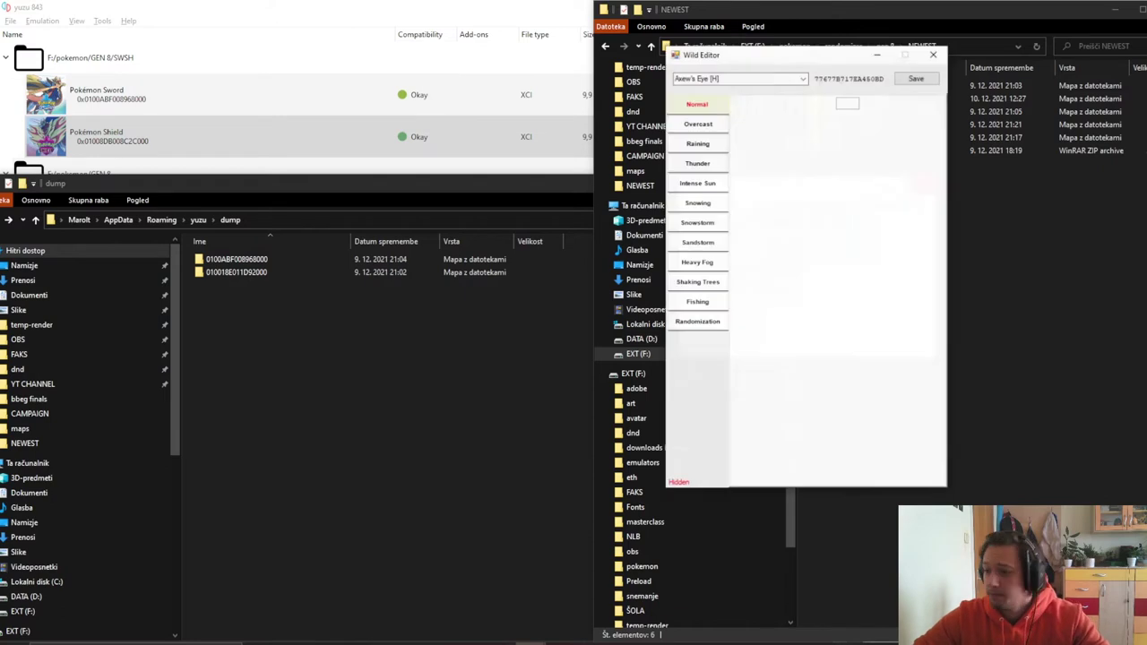
{"action": "left_click", "coordinate": [910, 182]}
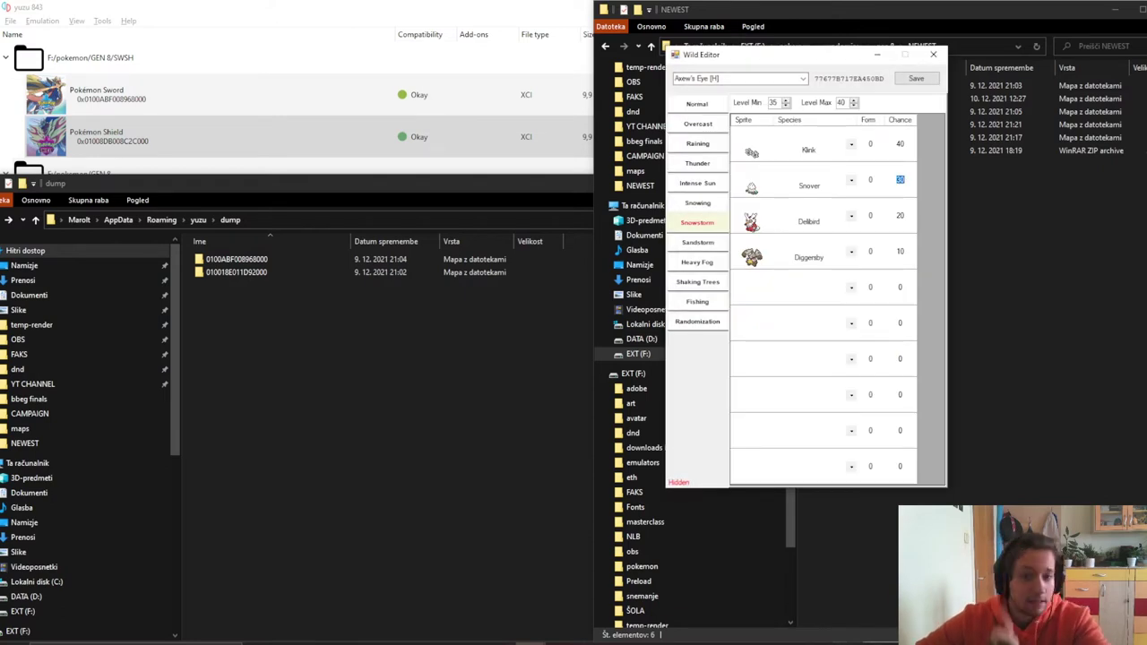
{"action": "left_click", "coordinate": [697, 322]}
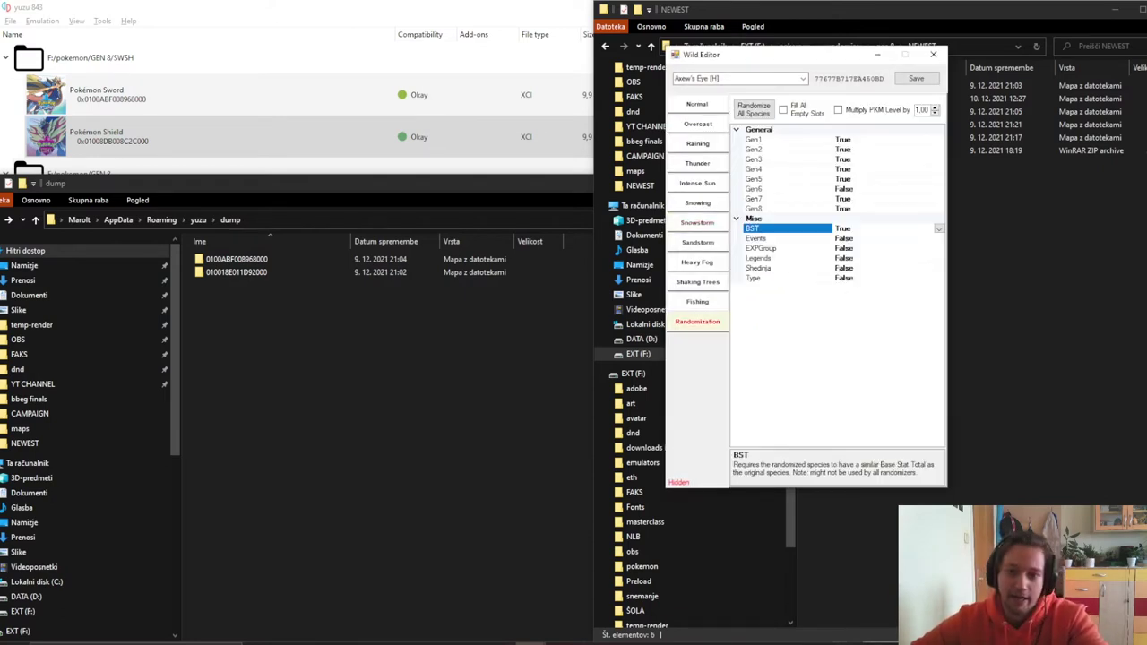
{"action": "double_click", "coordinate": [845, 189]}
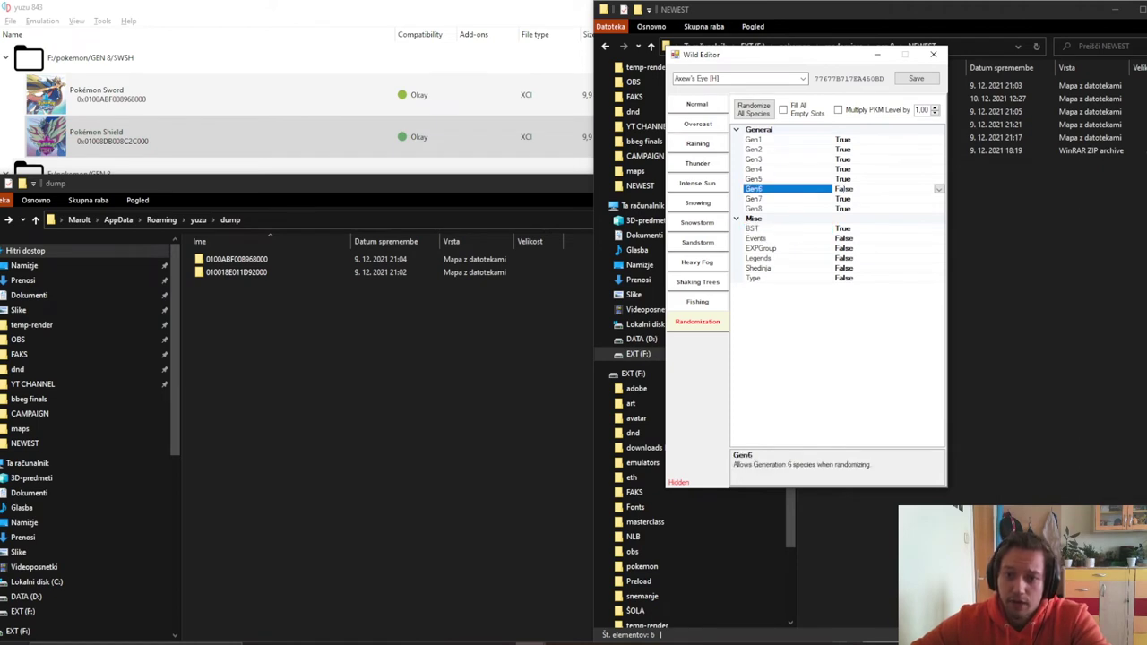
{"action": "left_click", "coordinate": [916, 78]}
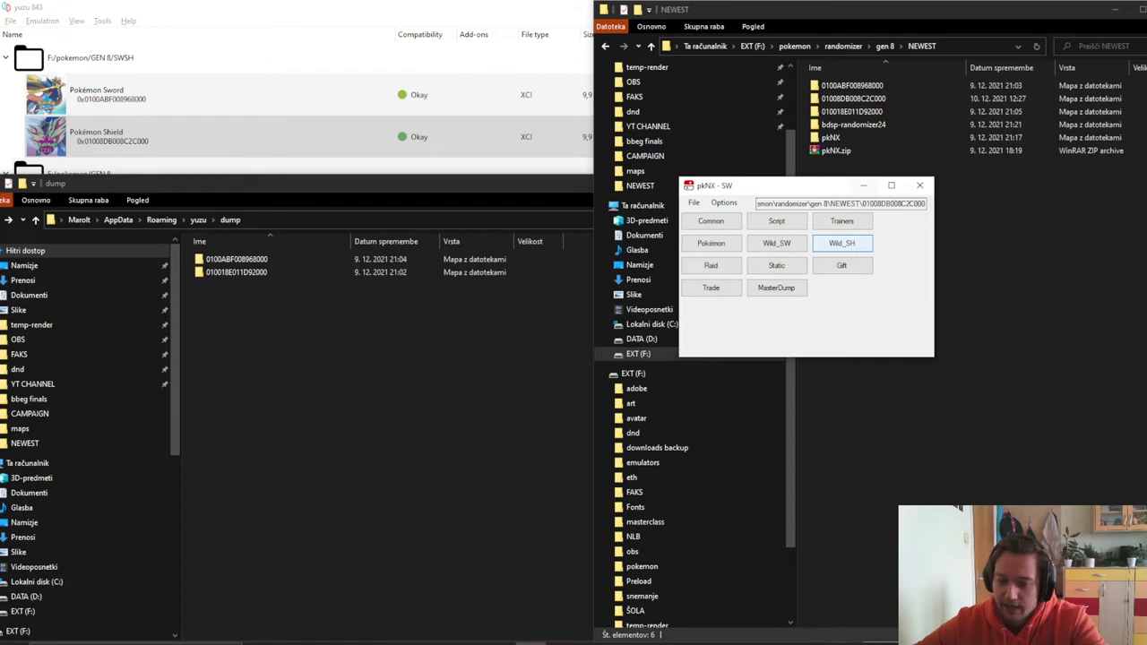
Randomize all species in the Wild_SH editor and again in the Wild_SW editor, saving each one.
{"action": "left_click", "coordinate": [842, 244]}
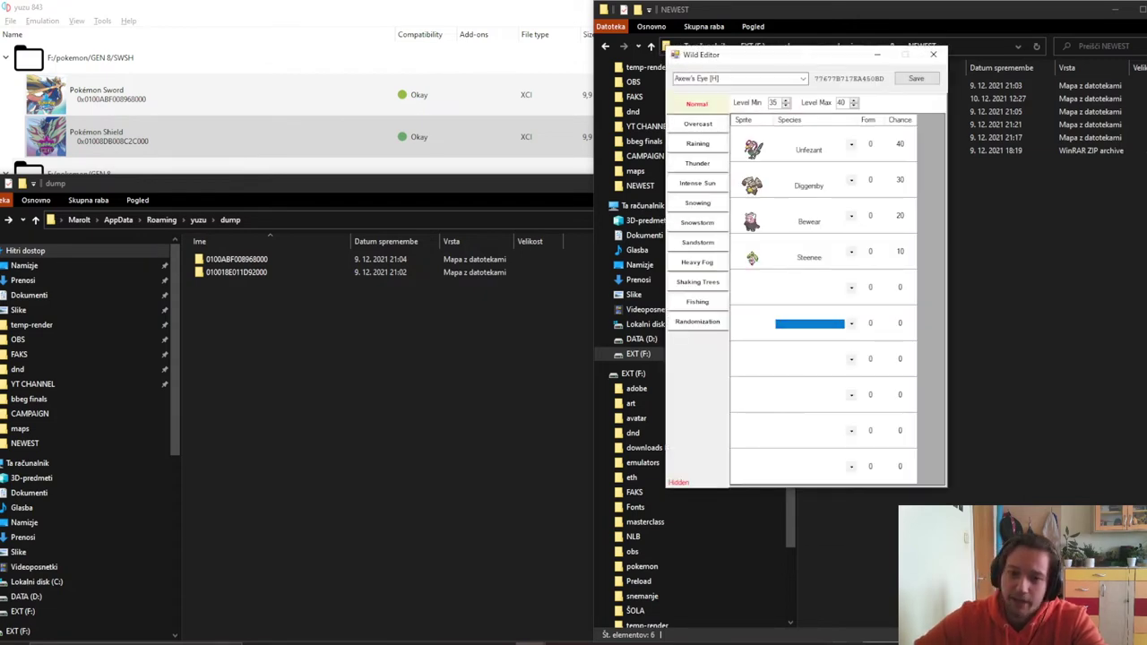
{"action": "left_click", "coordinate": [698, 321]}
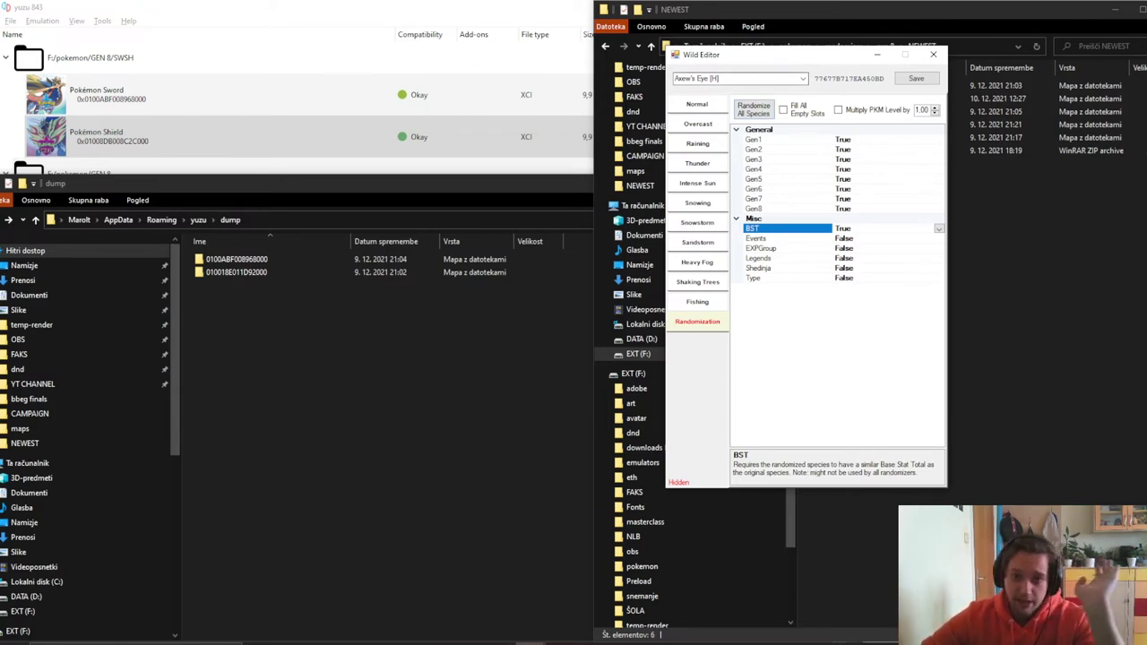
{"action": "left_click", "coordinate": [754, 109]}
{"action": "left_click", "coordinate": [754, 109]}
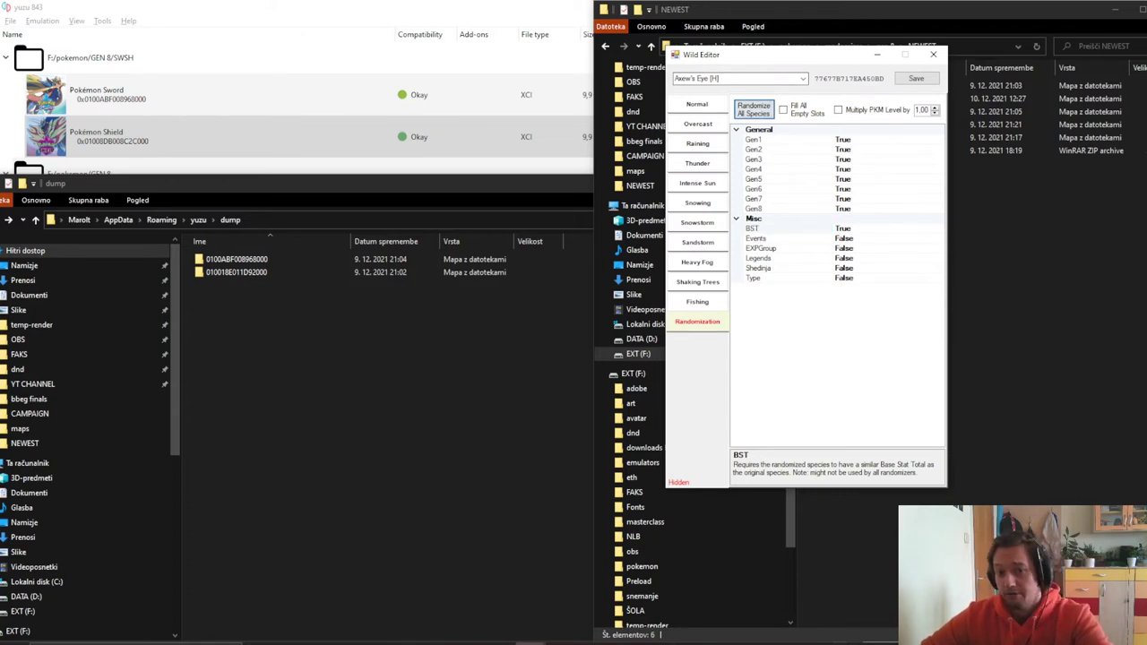
{"action": "left_click", "coordinate": [916, 79]}
{"action": "left_click", "coordinate": [777, 244]}
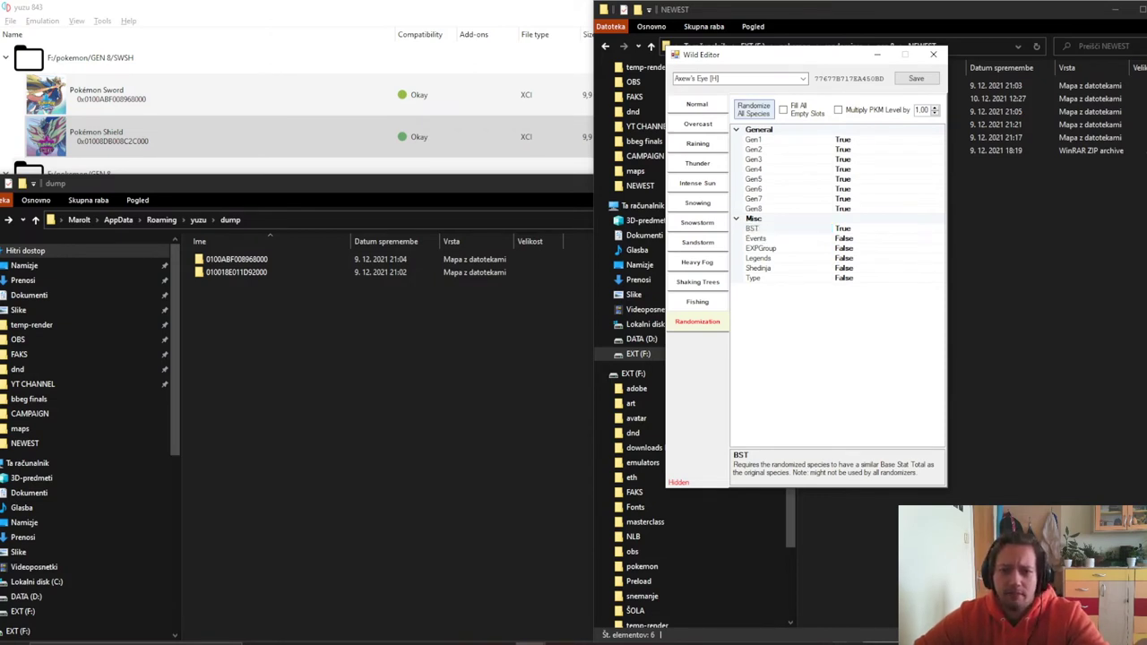
{"action": "left_click", "coordinate": [916, 78]}
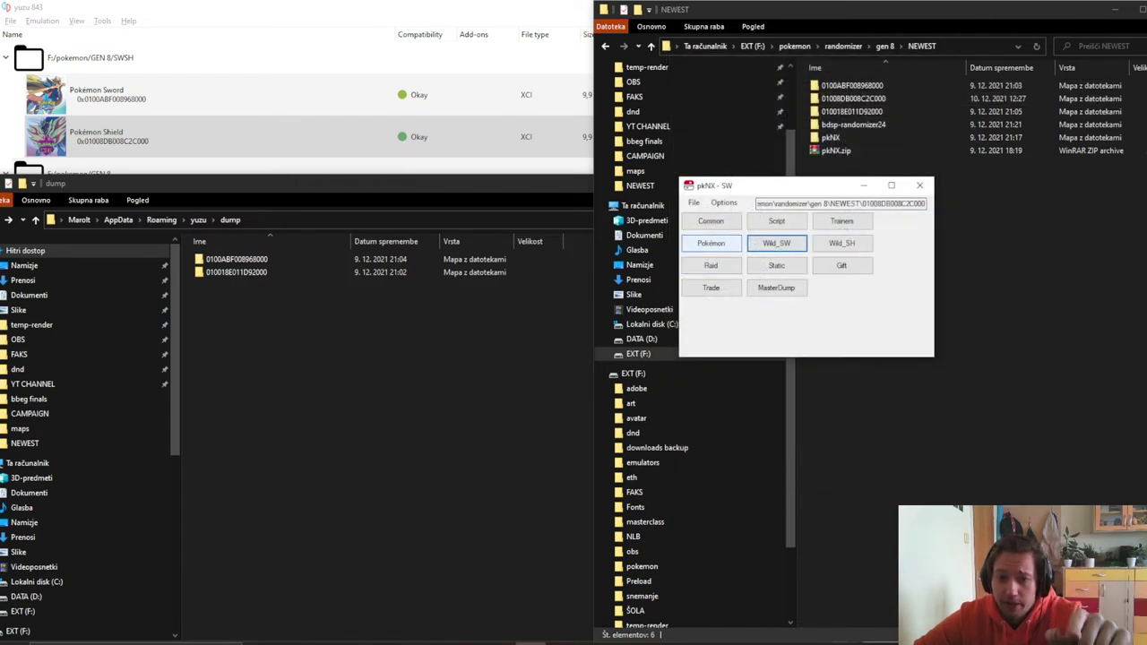
Open the Trainers editor and look through its randomizer options for trainers, species, moves and bulk mods.
{"action": "left_click", "coordinate": [841, 220]}
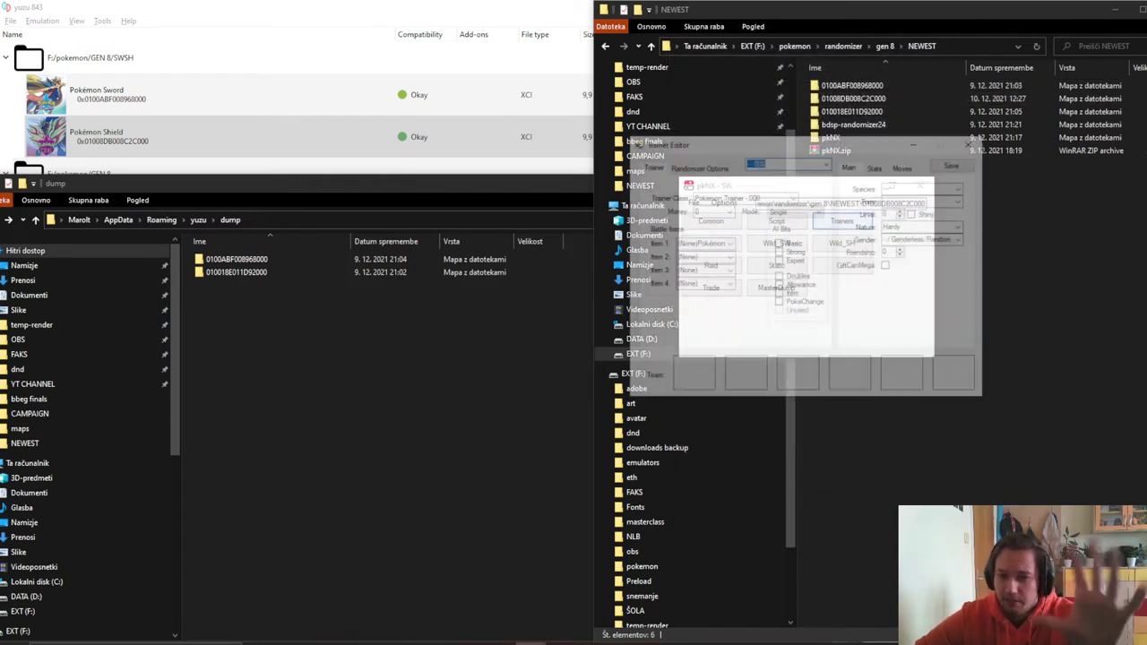
{"action": "left_click", "coordinate": [697, 167]}
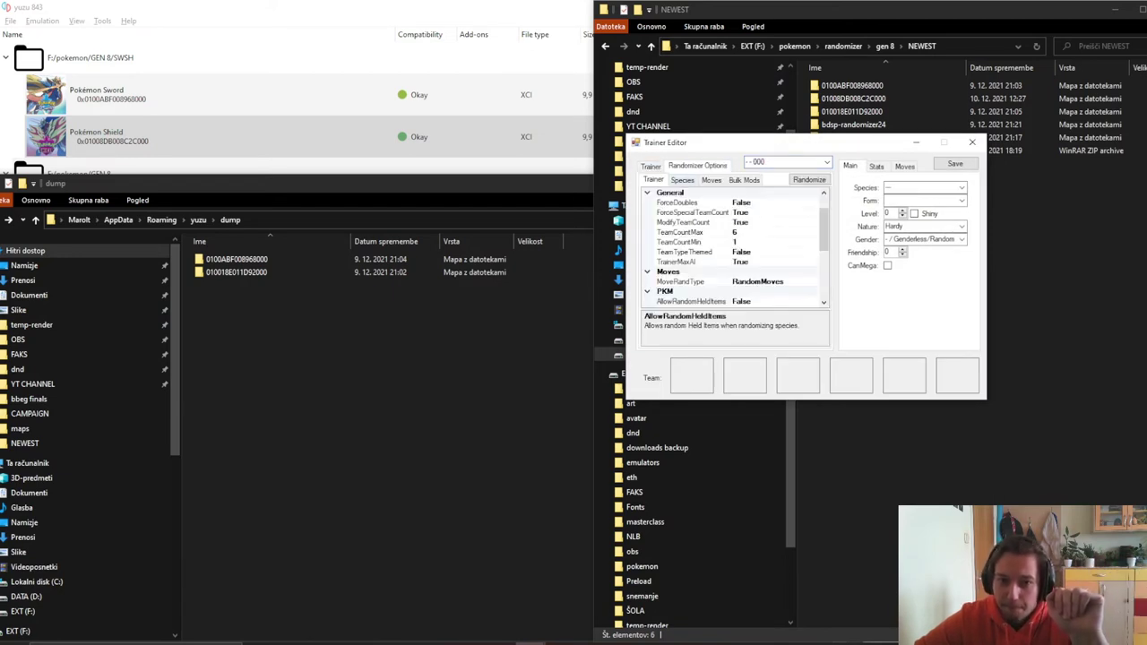
{"action": "left_click", "coordinate": [683, 181]}
{"action": "left_click", "coordinate": [712, 181]}
{"action": "left_click", "coordinate": [744, 180]}
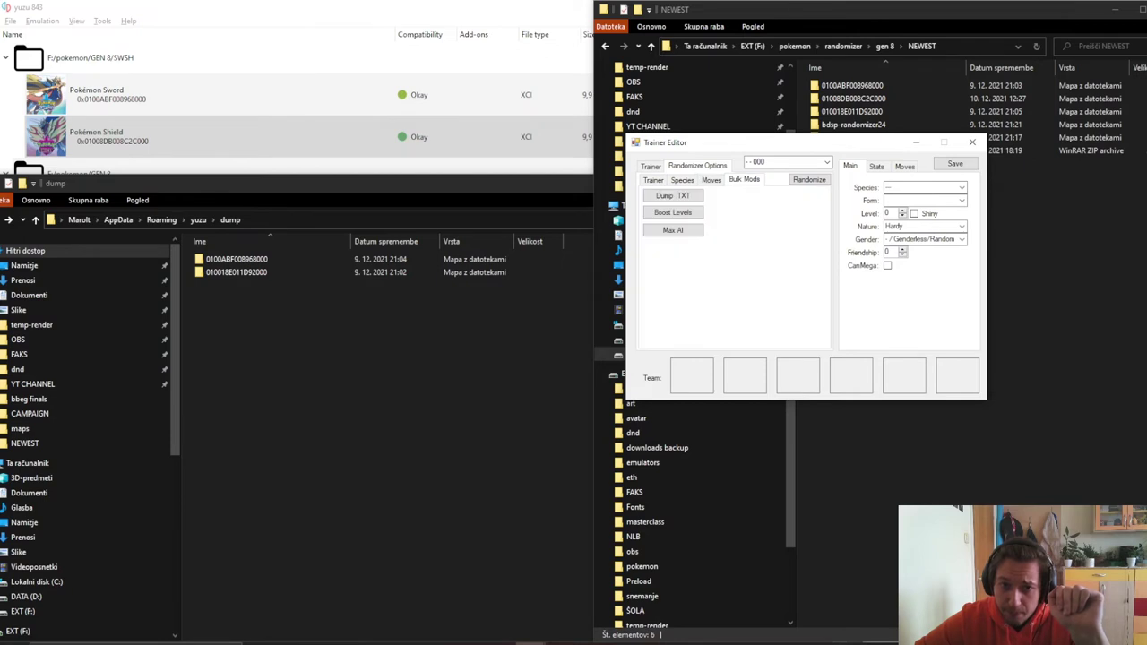
{"action": "key", "text": "ctrl+Tab"}
{"action": "key", "text": "ctrl+Tab"}
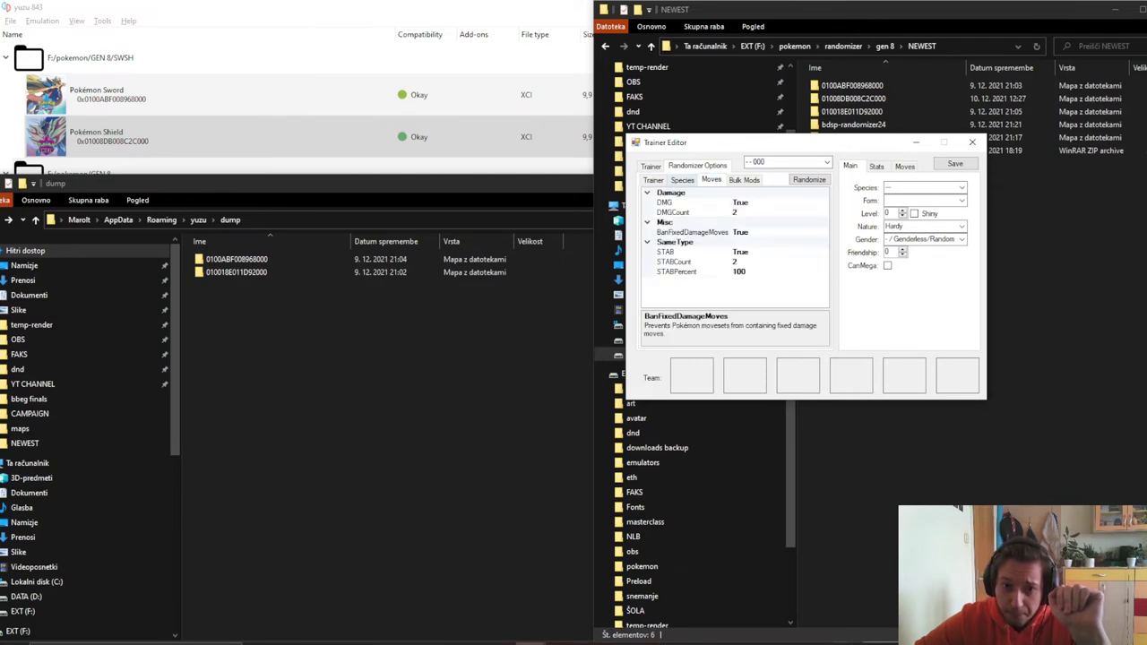
Recheck the trainer, species and move options, randomize the trainers and save the Trainer Editor.
{"action": "left_click", "coordinate": [654, 180]}
{"action": "left_click", "coordinate": [683, 180]}
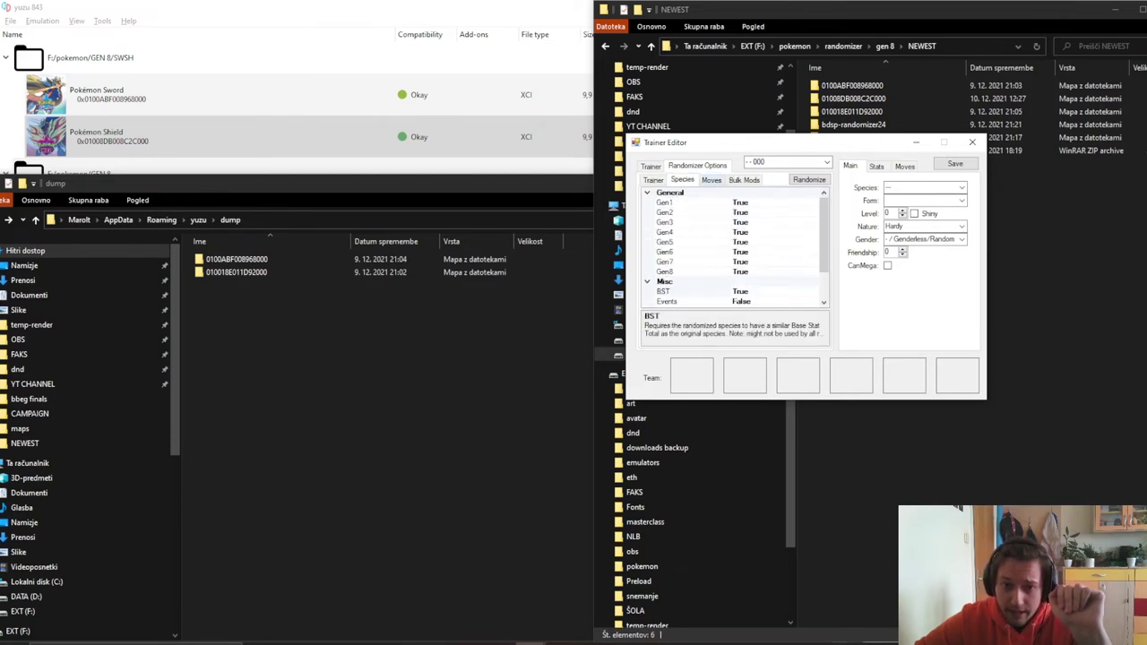
{"action": "left_click", "coordinate": [711, 181]}
{"action": "left_click", "coordinate": [684, 180]}
{"action": "key", "text": "ctrl+shift+Tab"}
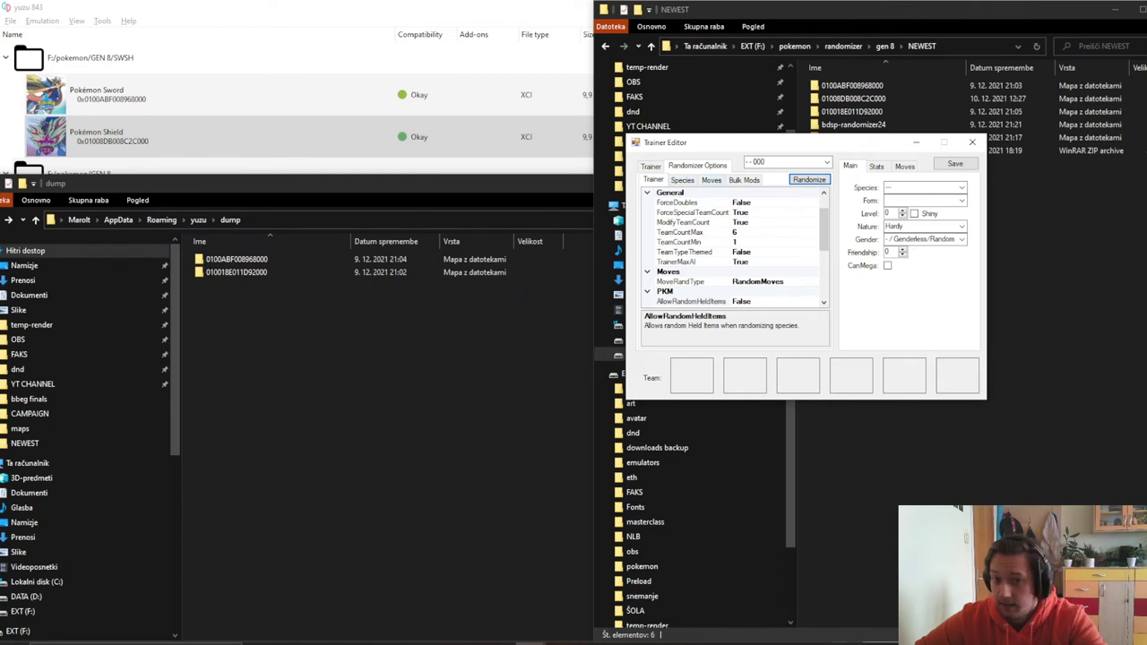
{"action": "left_click", "coordinate": [956, 163]}
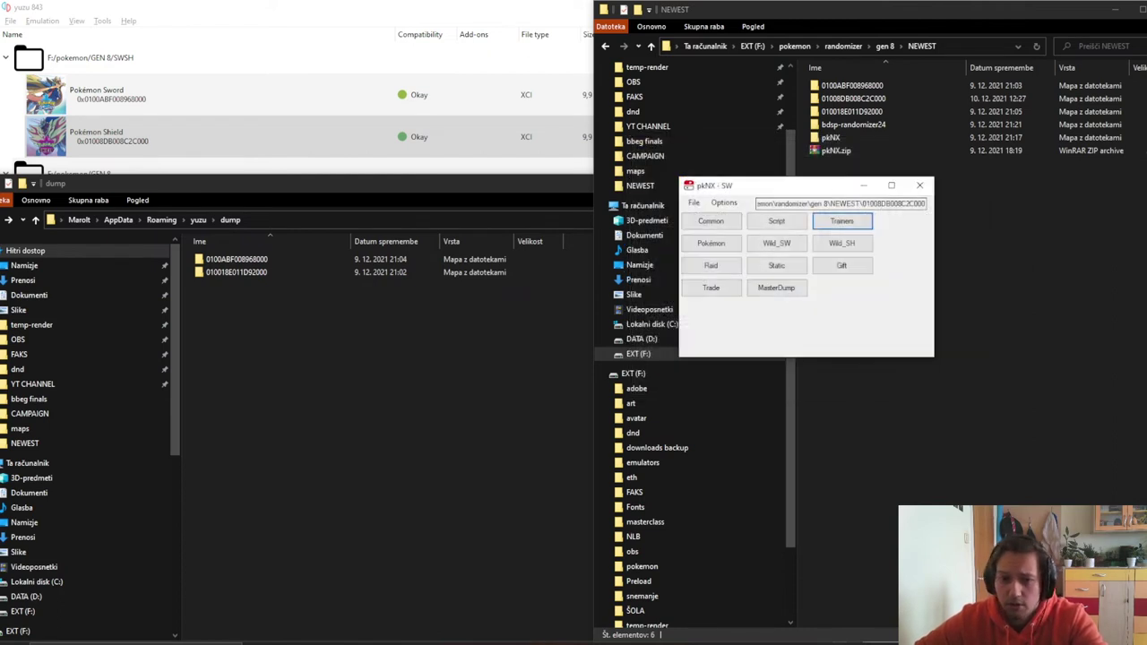
Open the Static encounters editor, set the Species of encounter 1 to 169 and save it.
{"action": "left_click", "coordinate": [843, 266]}
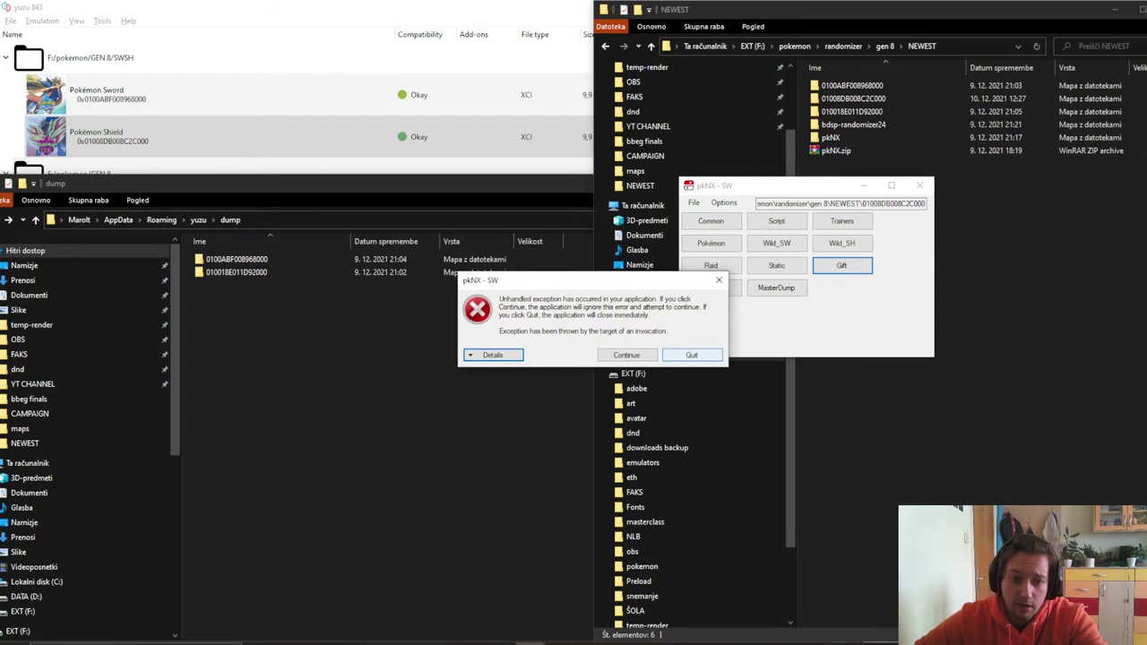
{"action": "left_click", "coordinate": [627, 355]}
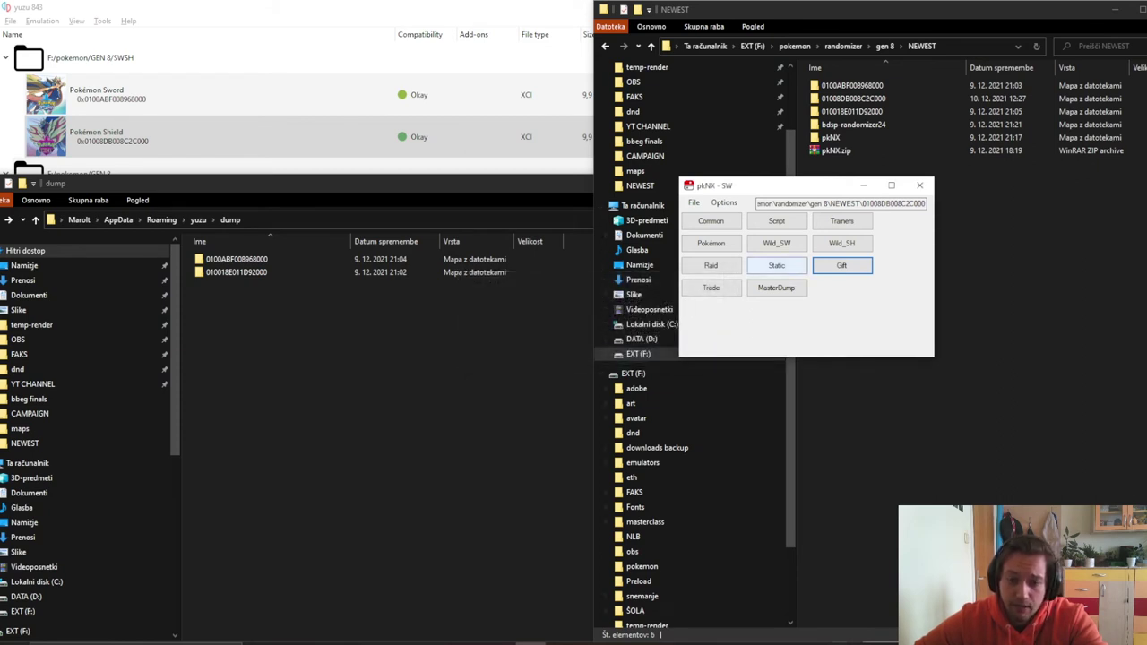
{"action": "left_click", "coordinate": [776, 265]}
{"action": "scroll", "coordinate": [807, 269], "scroll_direction": "down", "scroll_amount": 3}
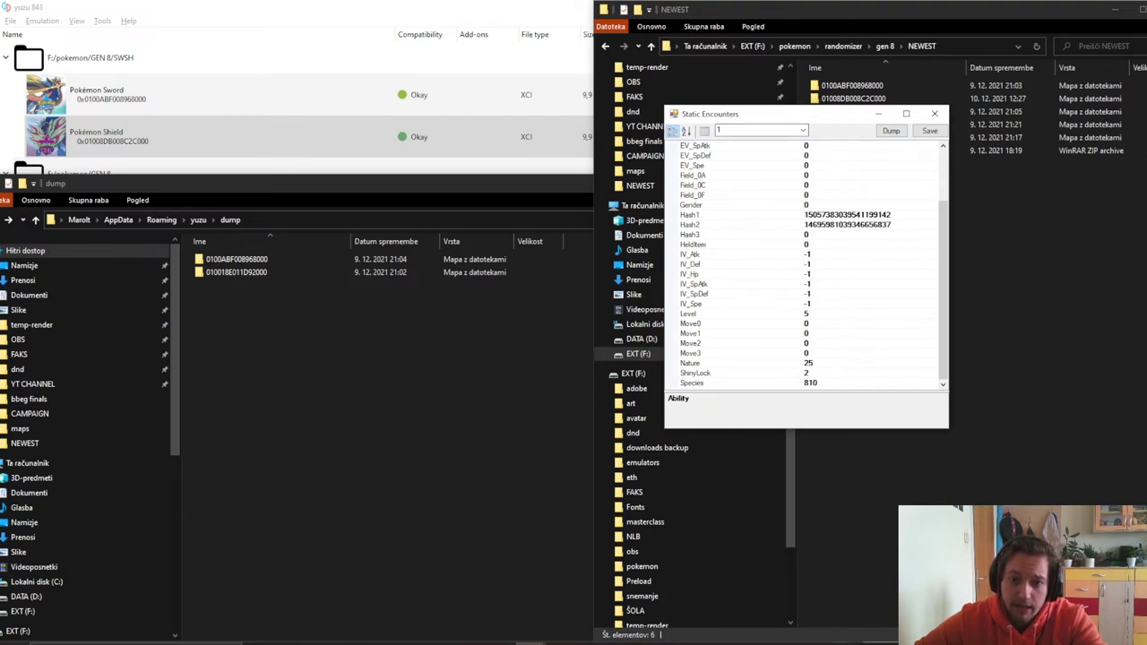
{"action": "double_click", "coordinate": [811, 383]}
{"action": "double_click", "coordinate": [811, 383]}
{"action": "left_click", "coordinate": [812, 383]}
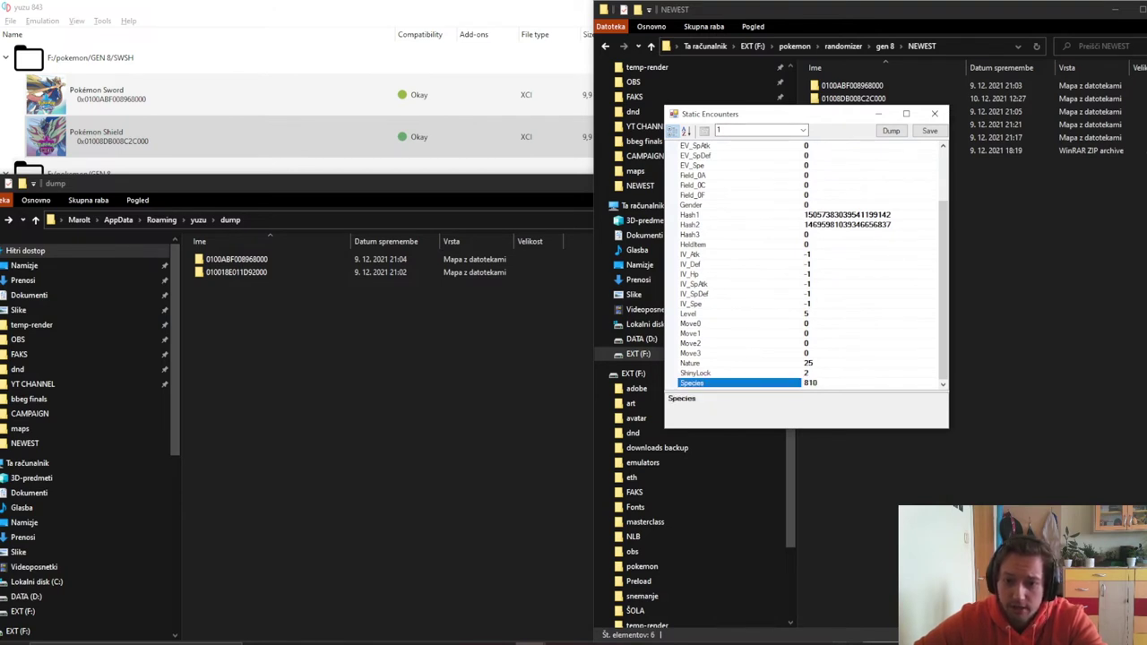
{"action": "type", "text": "1"}
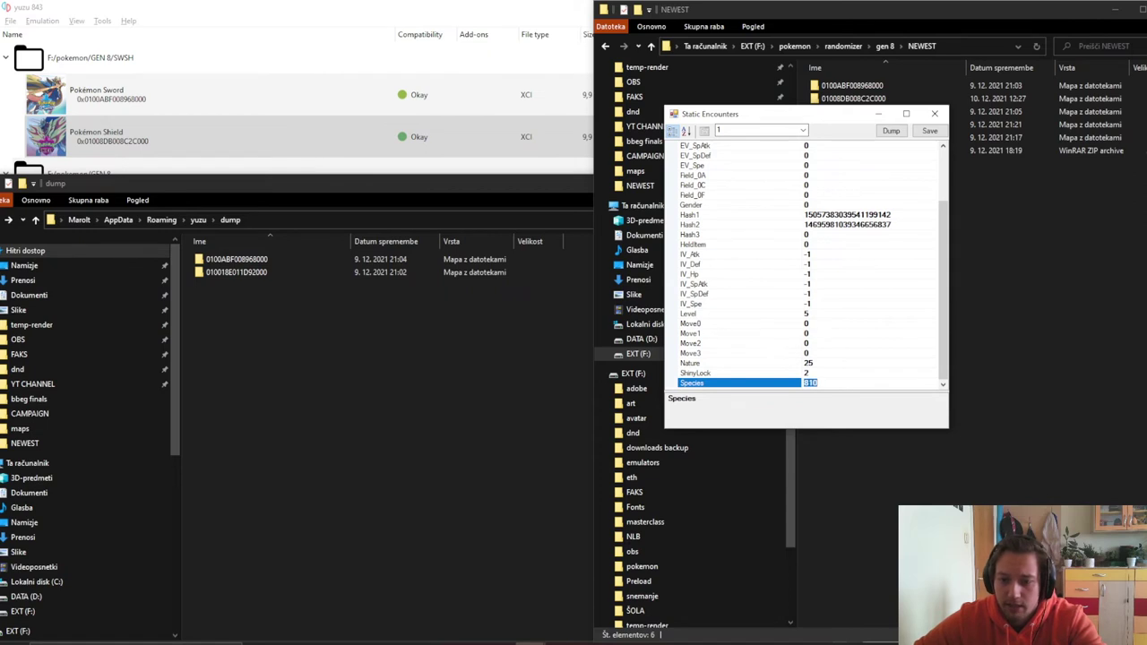
{"action": "type", "text": "69"}
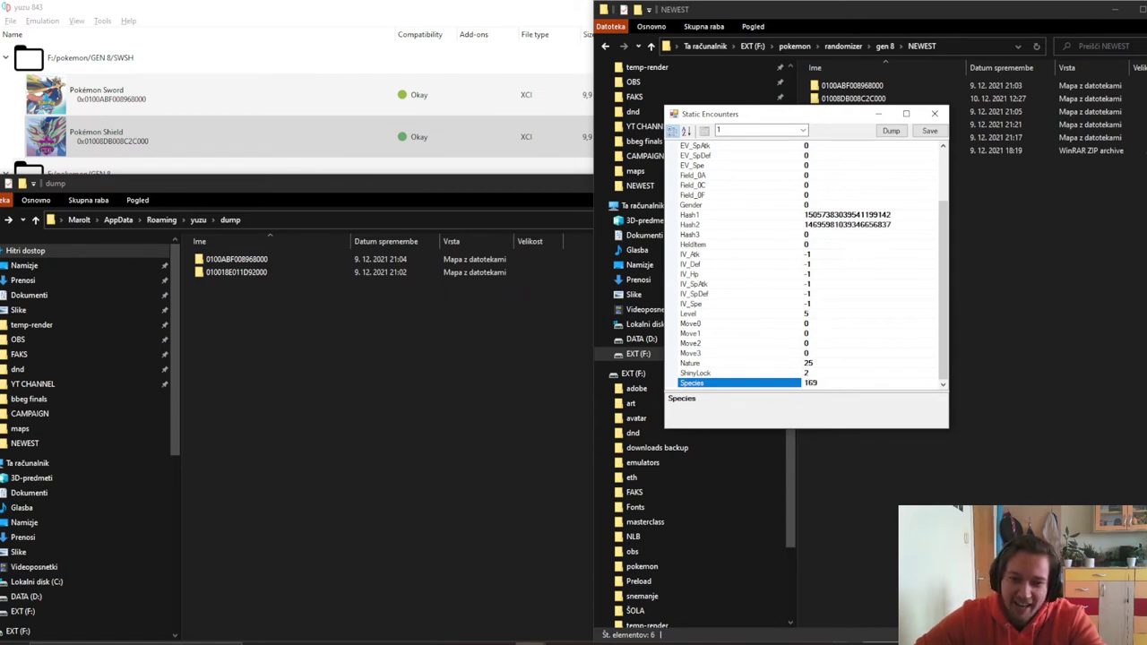
{"action": "left_click", "coordinate": [929, 130]}
Open the Gift encounters editor and set the Species of gift 4 to 269.
{"action": "left_click", "coordinate": [842, 266]}
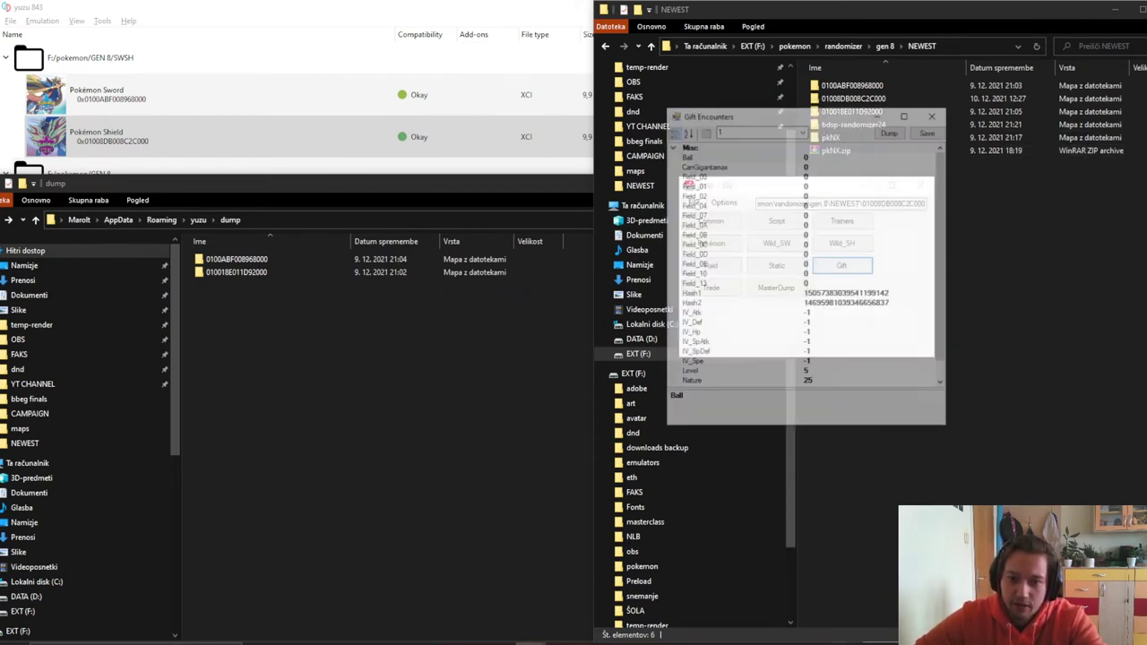
{"action": "scroll", "coordinate": [807, 269], "scroll_direction": "down", "scroll_amount": 1}
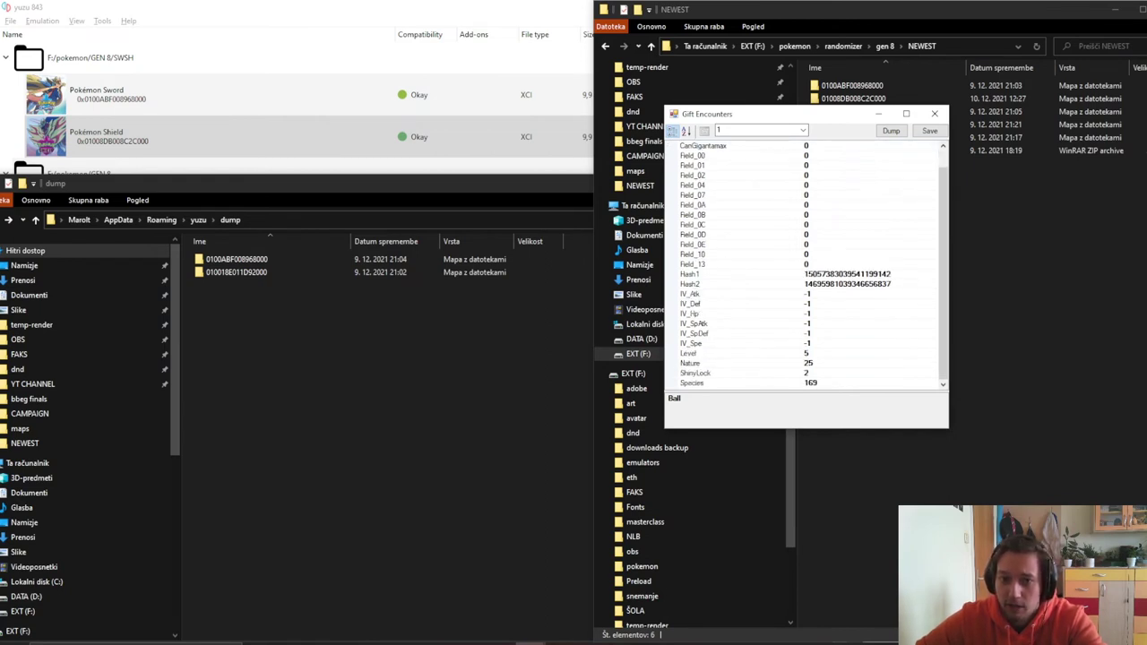
{"action": "left_click", "coordinate": [804, 131]}
{"action": "left_click", "coordinate": [761, 167]}
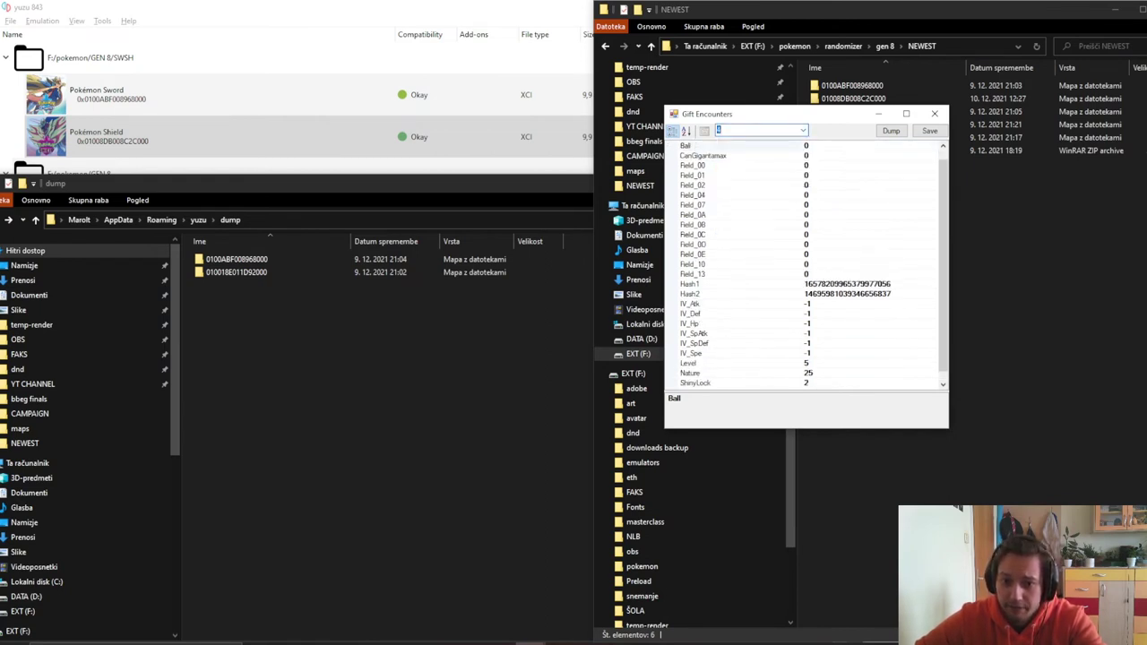
{"action": "left_click", "coordinate": [815, 373]}
{"action": "left_click_drag", "start_coordinate": [943, 349], "coordinate": [943, 360]}
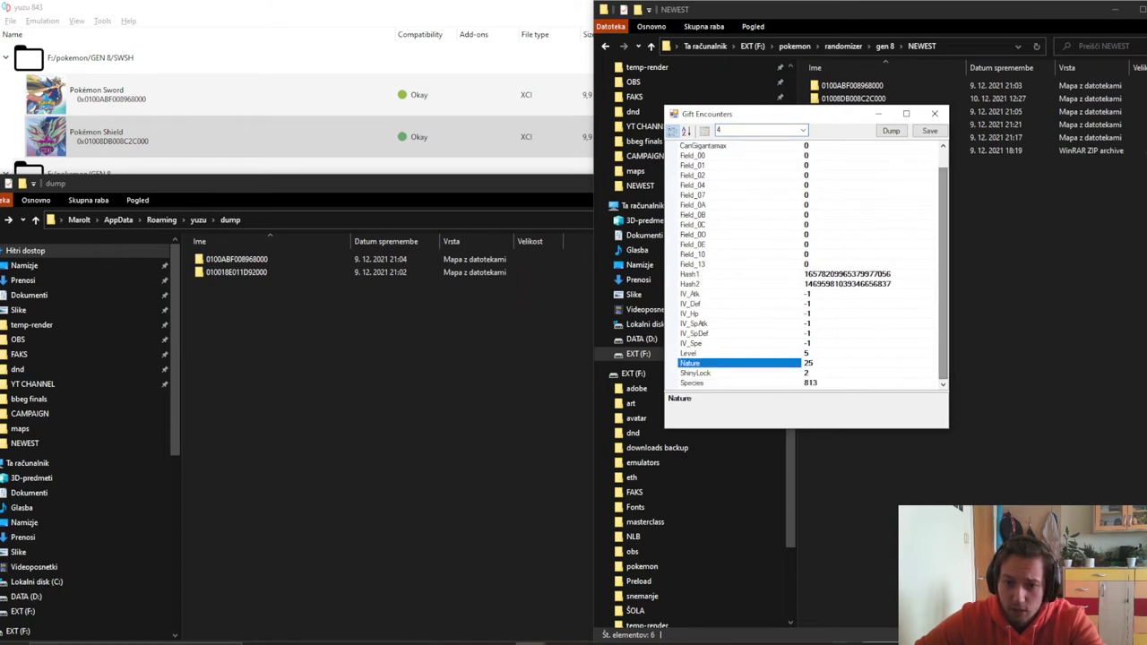
{"action": "left_click", "coordinate": [815, 373]}
{"action": "double_click", "coordinate": [810, 383]}
{"action": "type", "text": "269"}
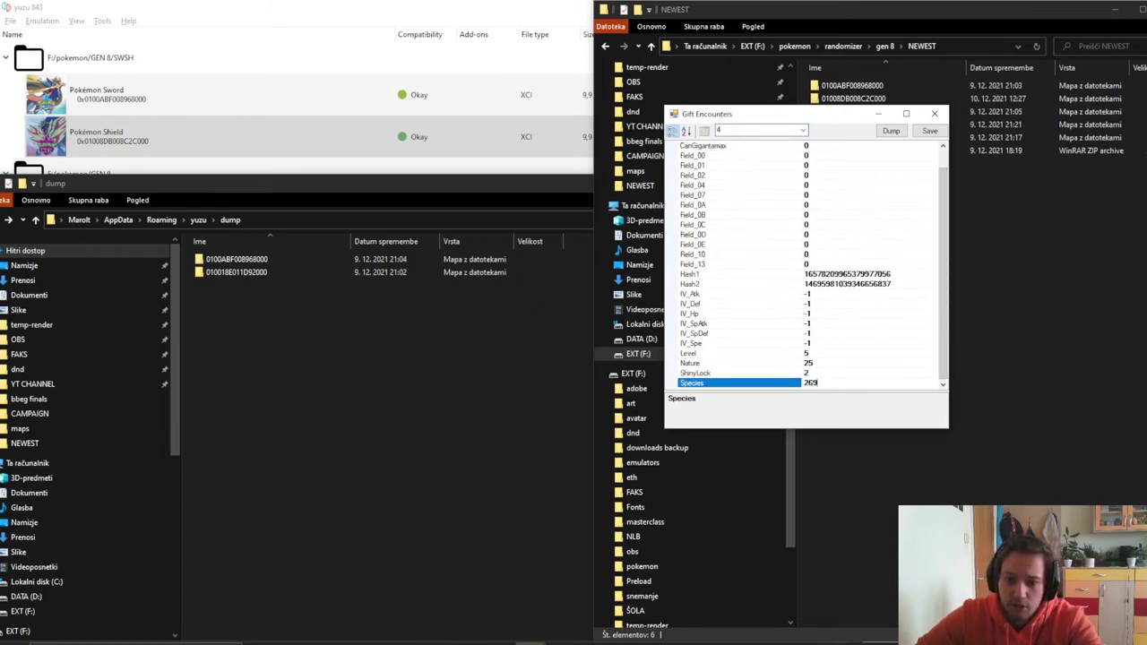
Set the Species of gift 5 to 369 and save the Gift encounters.
{"action": "left_click", "coordinate": [803, 131]}
{"action": "left_click", "coordinate": [762, 198]}
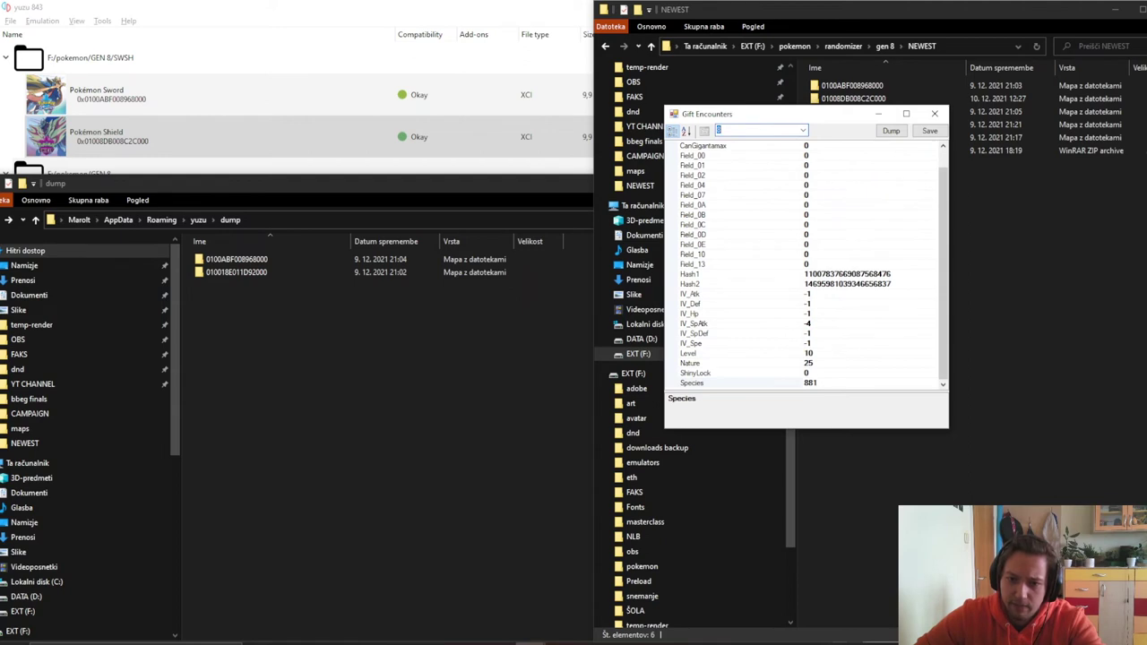
{"action": "left_click", "coordinate": [803, 131]}
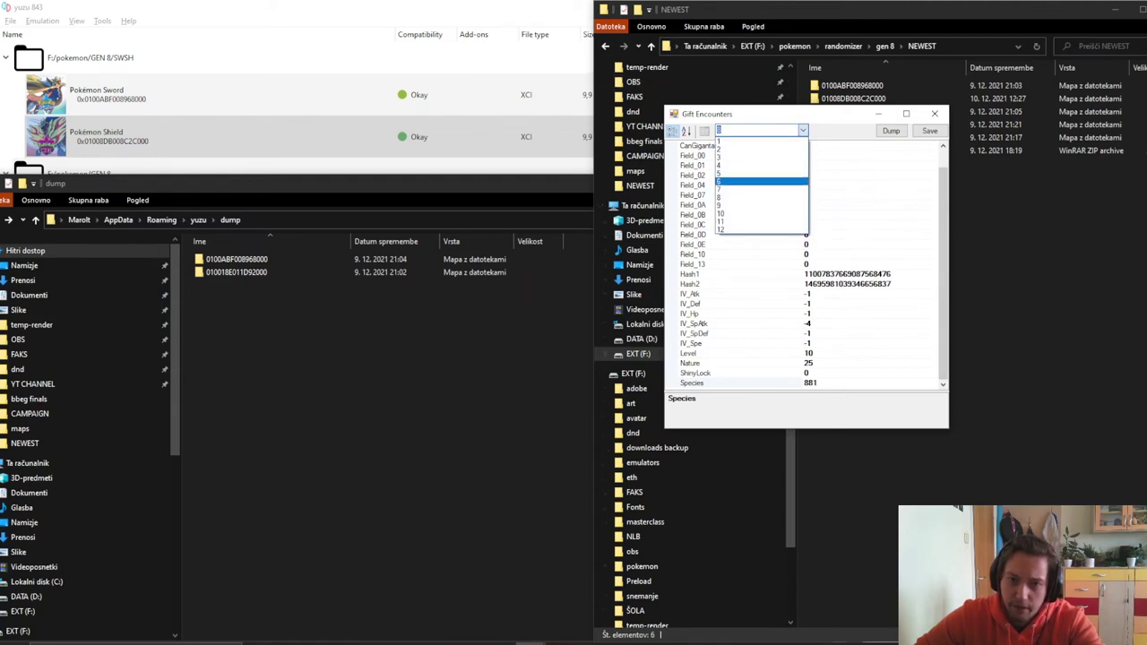
{"action": "left_click", "coordinate": [762, 175]}
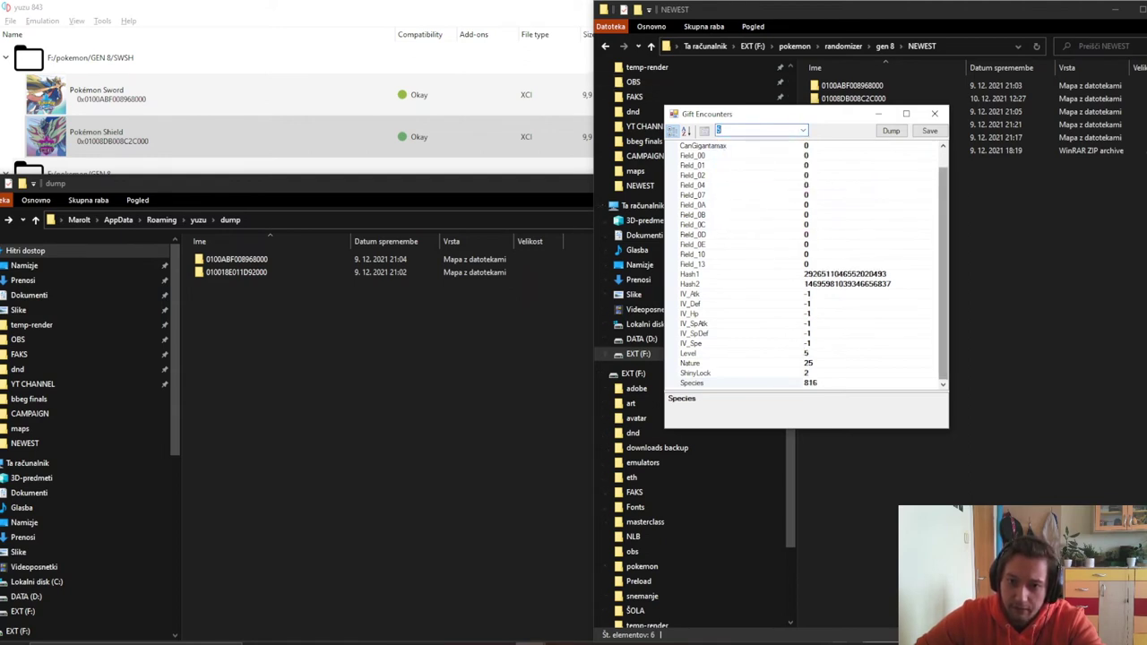
{"action": "left_click", "coordinate": [808, 383]}
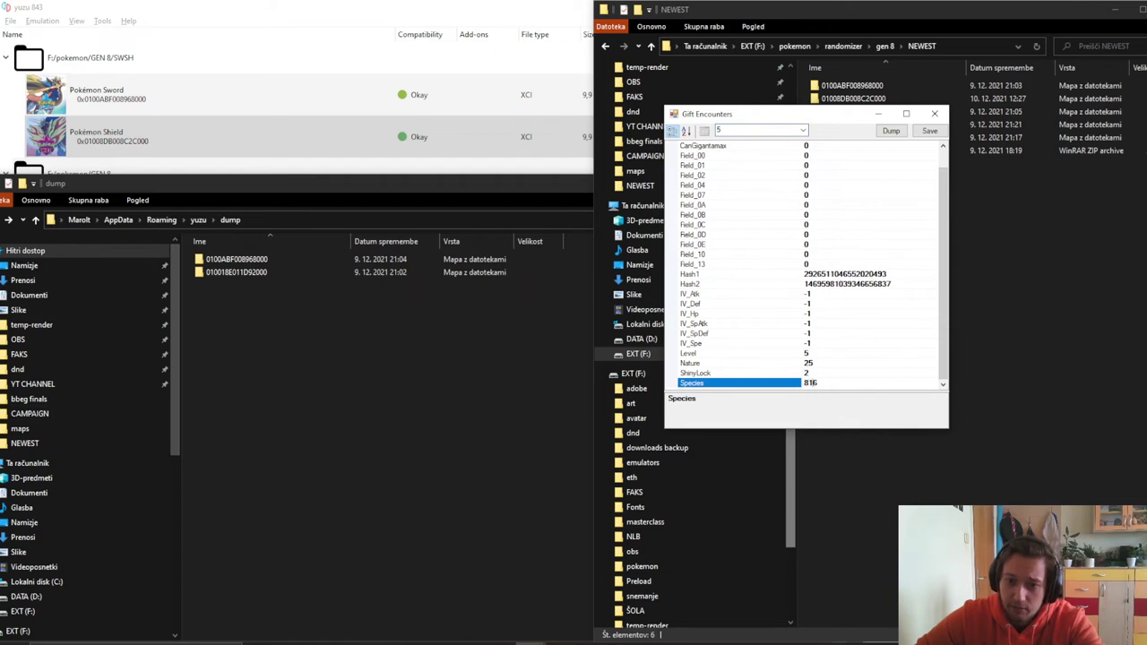
{"action": "double_click", "coordinate": [814, 383]}
{"action": "type", "text": "369"}
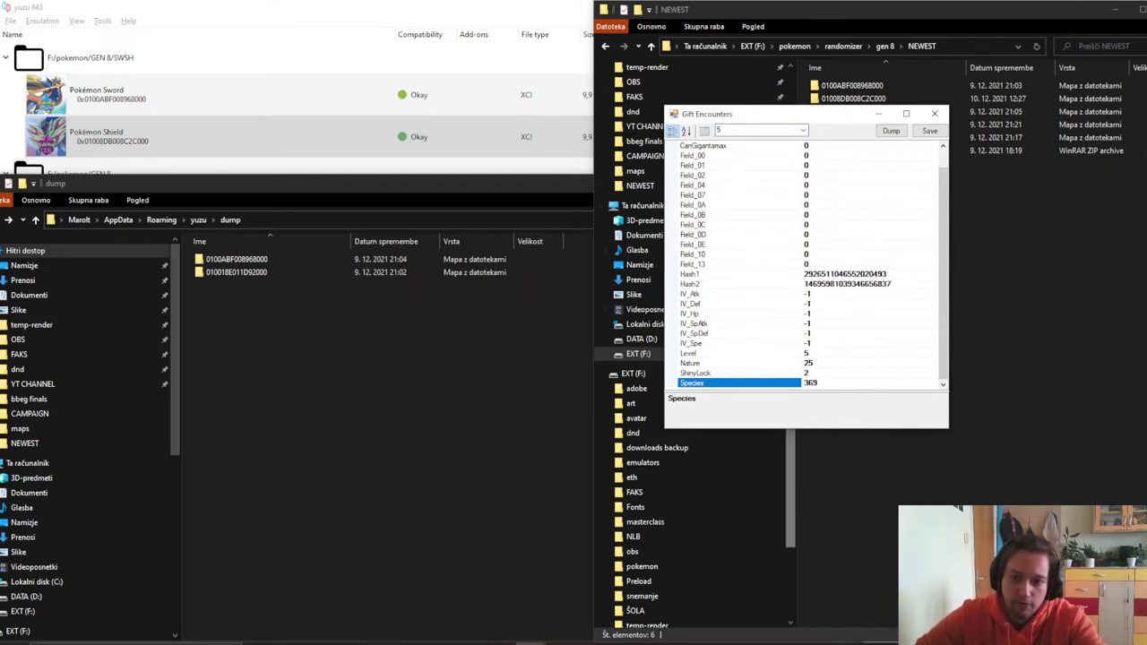
{"action": "left_click", "coordinate": [930, 130]}
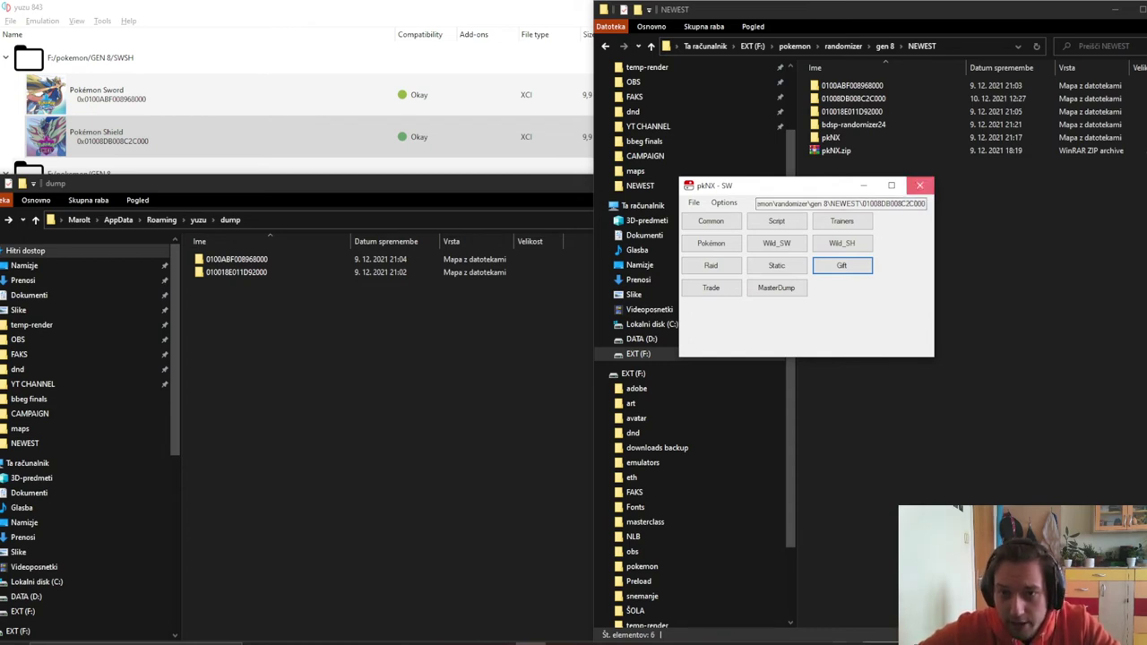
Close pkNX and open the 0100ABF008968000 output folder inside NEWEST\01008DB008C2C000.
{"action": "left_click", "coordinate": [920, 186]}
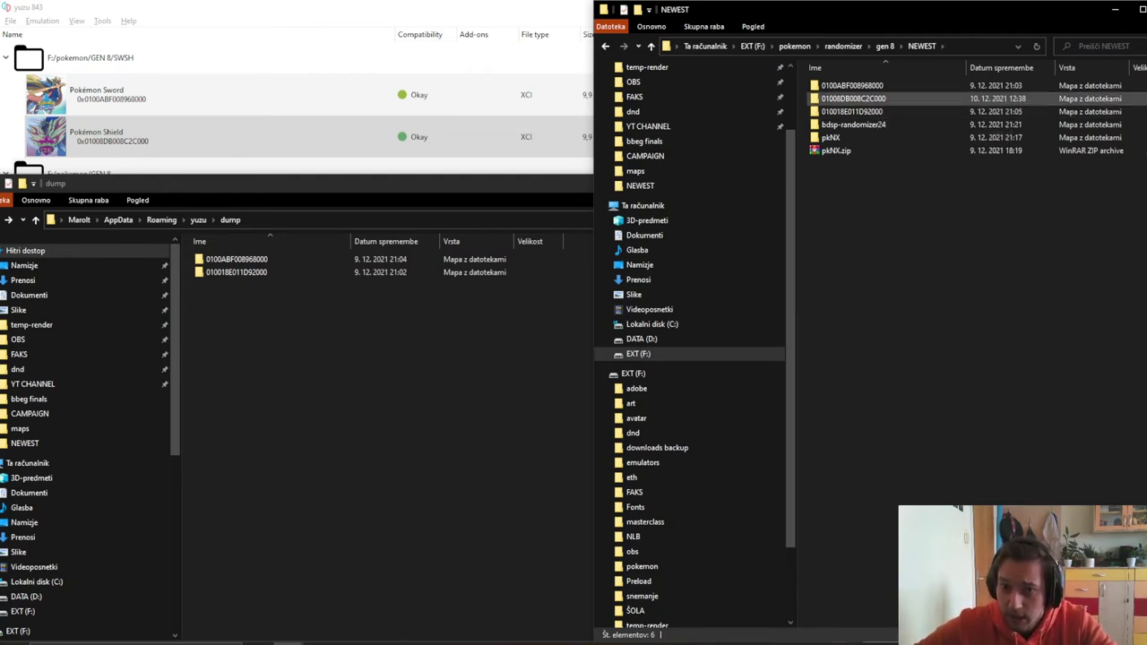
{"action": "double_click", "coordinate": [851, 99]}
{"action": "left_click_drag", "start_coordinate": [891, 173], "coordinate": [839, 101]}
{"action": "left_click", "coordinate": [878, 170]}
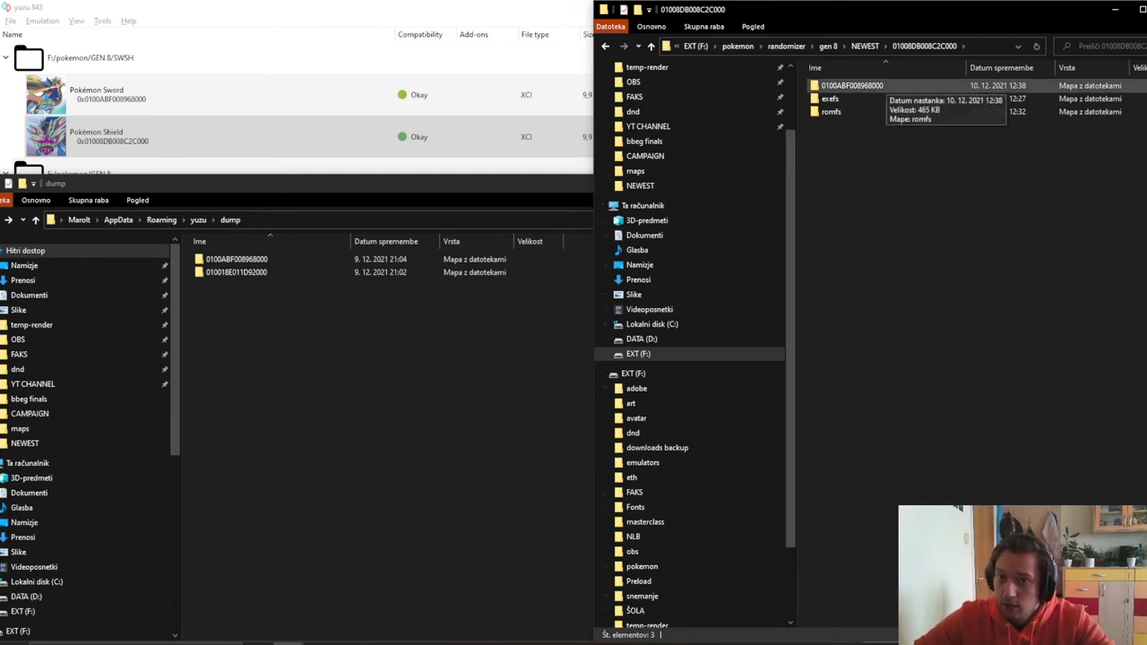
{"action": "double_click", "coordinate": [883, 85]}
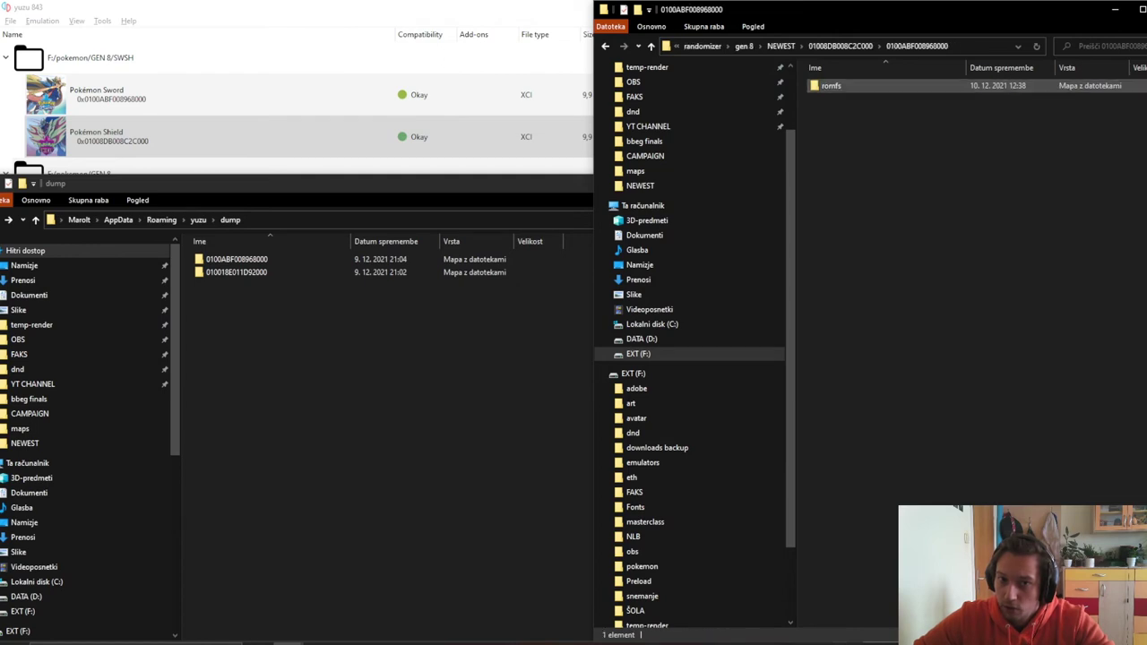
Go back to NEWEST, relaunch pkNX.exe from the pkNX folder and widen its window to show the full game path.
{"action": "key", "text": "alt+Left"}
{"action": "key", "text": "alt+Left"}
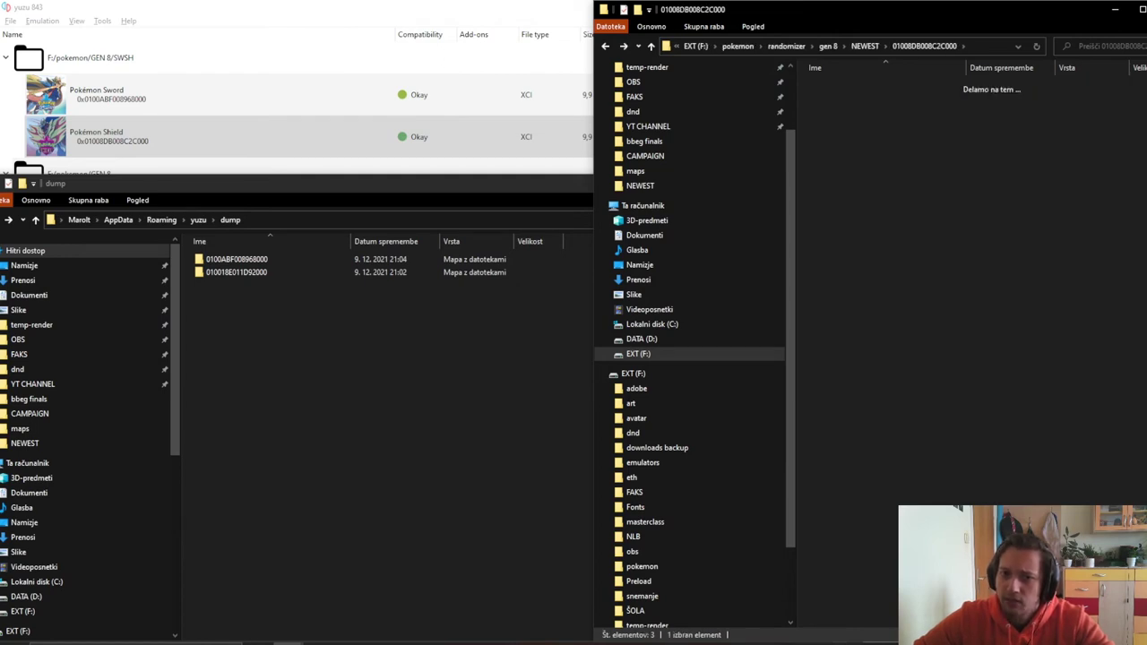
{"action": "left_click", "coordinate": [861, 138]}
{"action": "double_click", "coordinate": [843, 138]}
{"action": "double_click", "coordinate": [841, 112]}
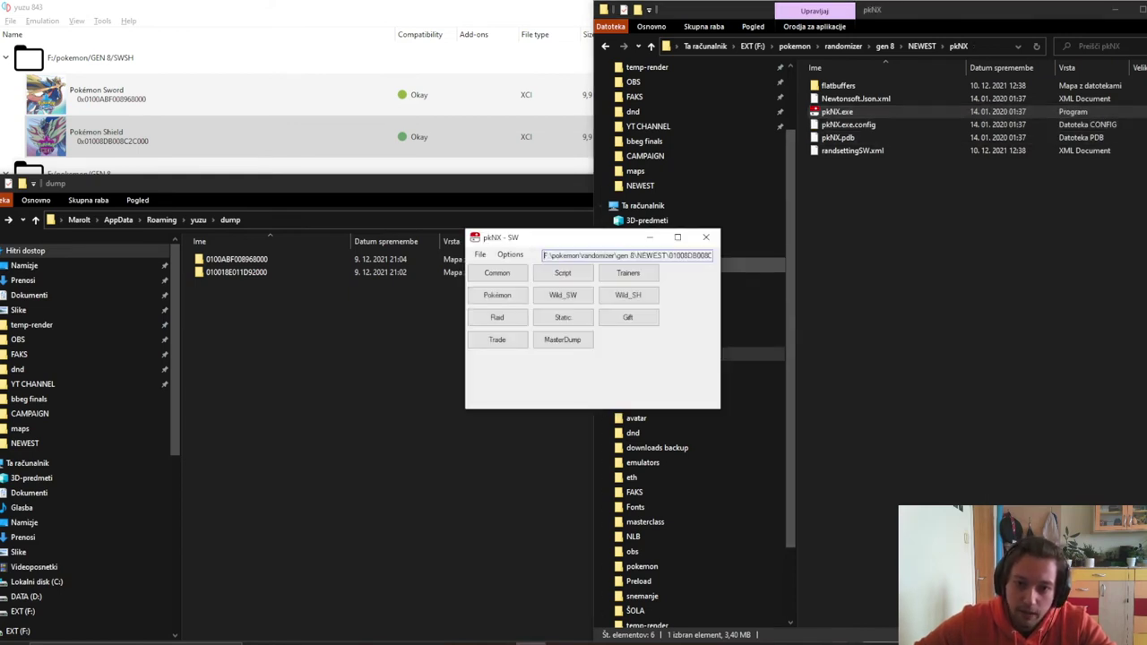
{"action": "left_click_drag", "start_coordinate": [719, 271], "coordinate": [771, 271]}
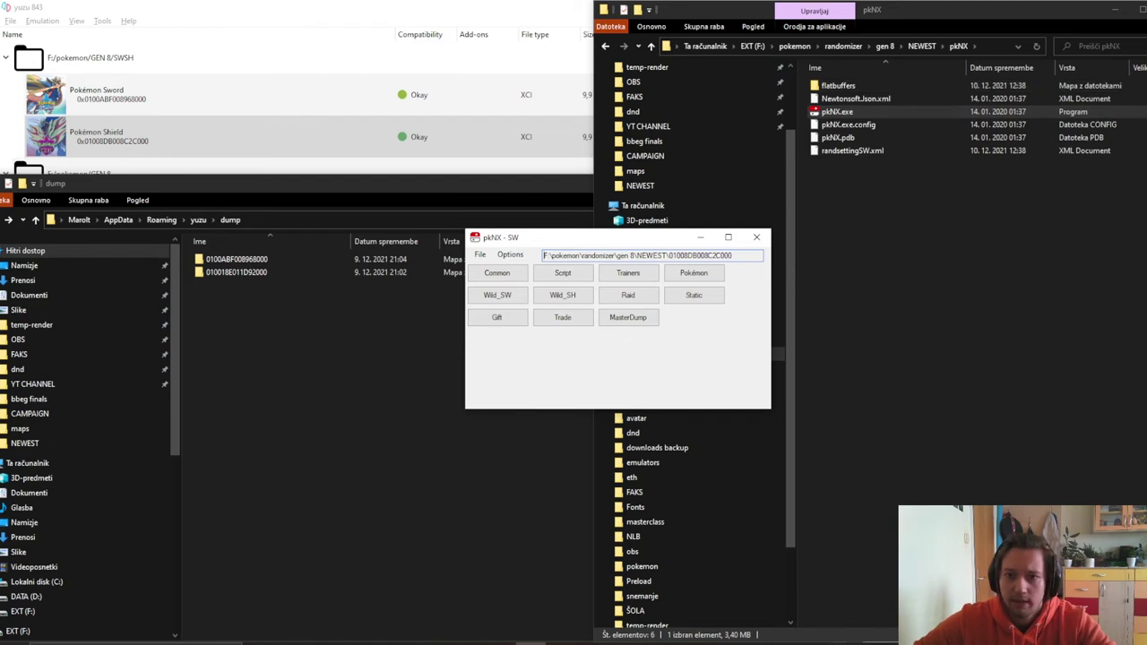
Retrace the path from NEWEST through 01008DB008C2C000 and open its 0100ABF008968000 folder with the randomized romfs.
{"action": "left_click", "coordinate": [922, 46]}
{"action": "double_click", "coordinate": [854, 99]}
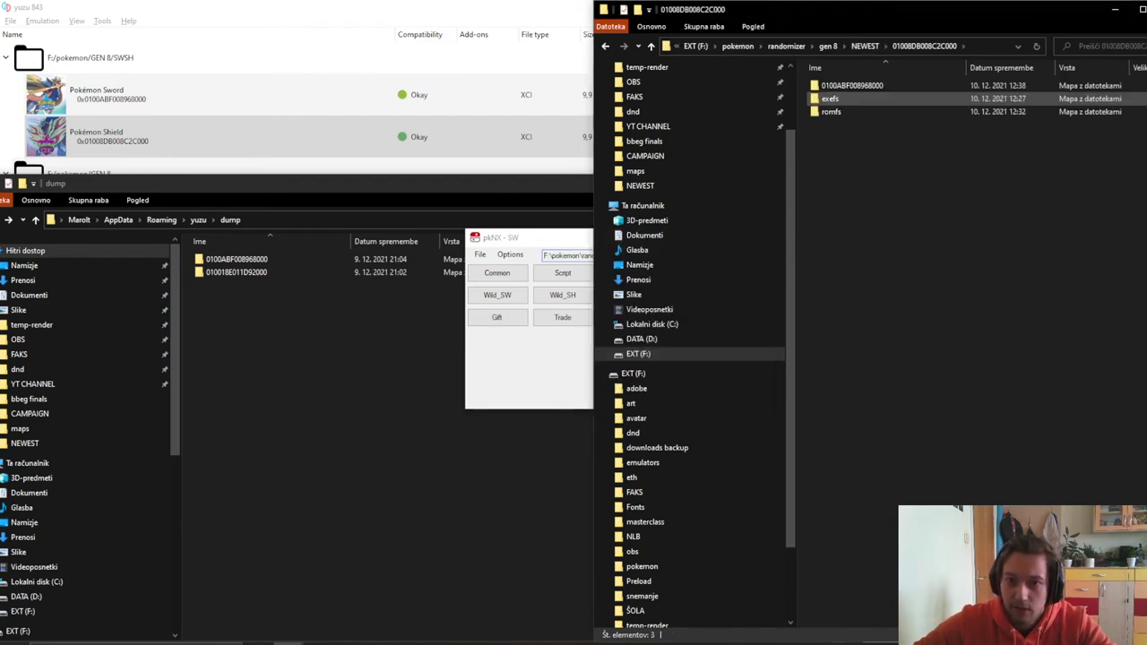
{"action": "double_click", "coordinate": [854, 86]}
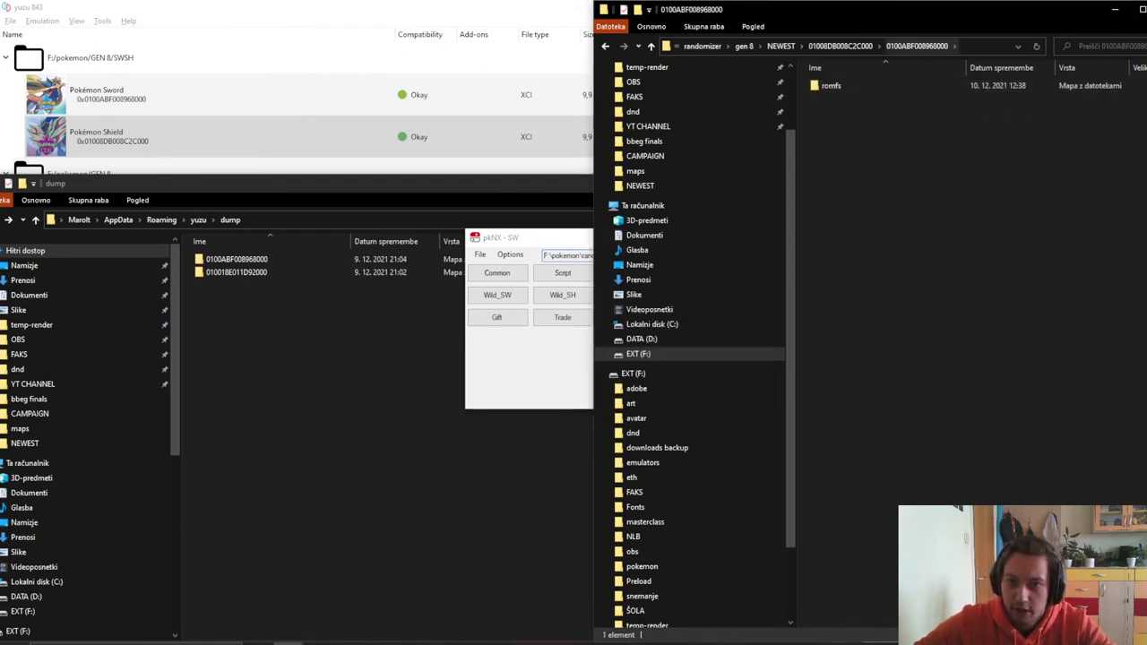
{"action": "left_click", "coordinate": [840, 46]}
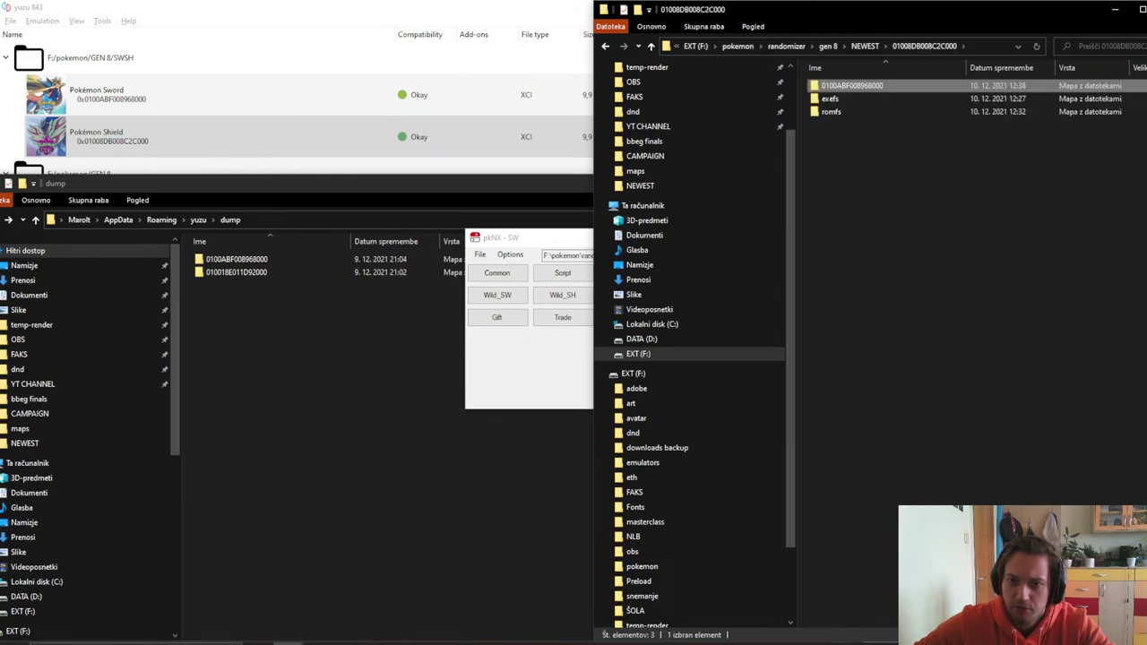
{"action": "key", "text": "alt+Up"}
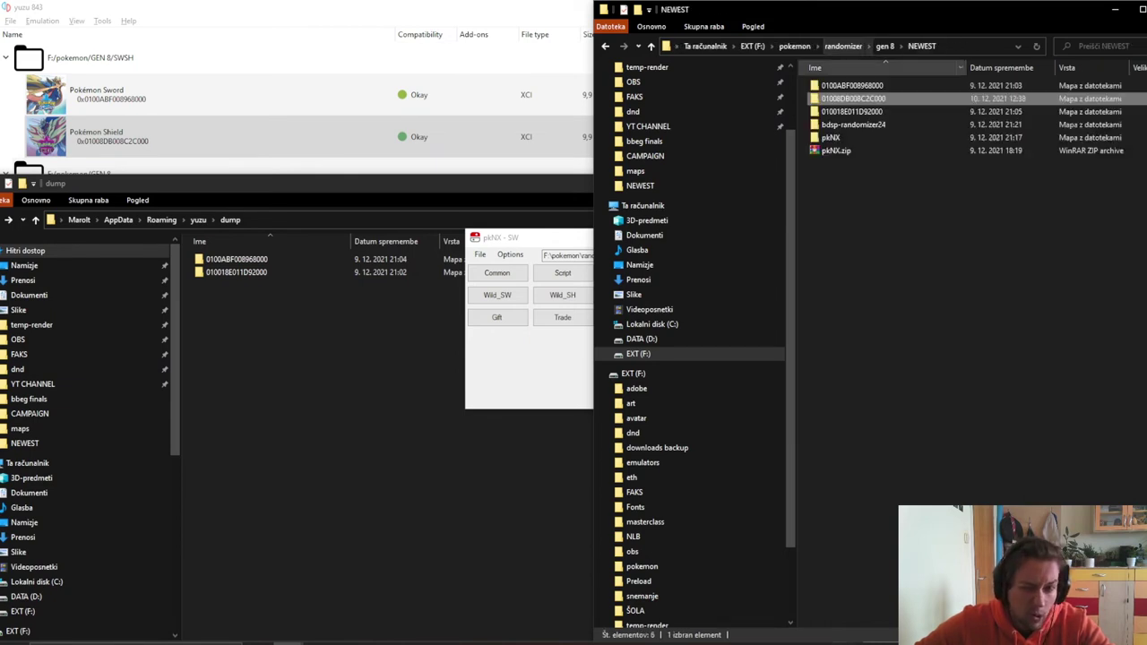
{"action": "key", "text": "Return"}
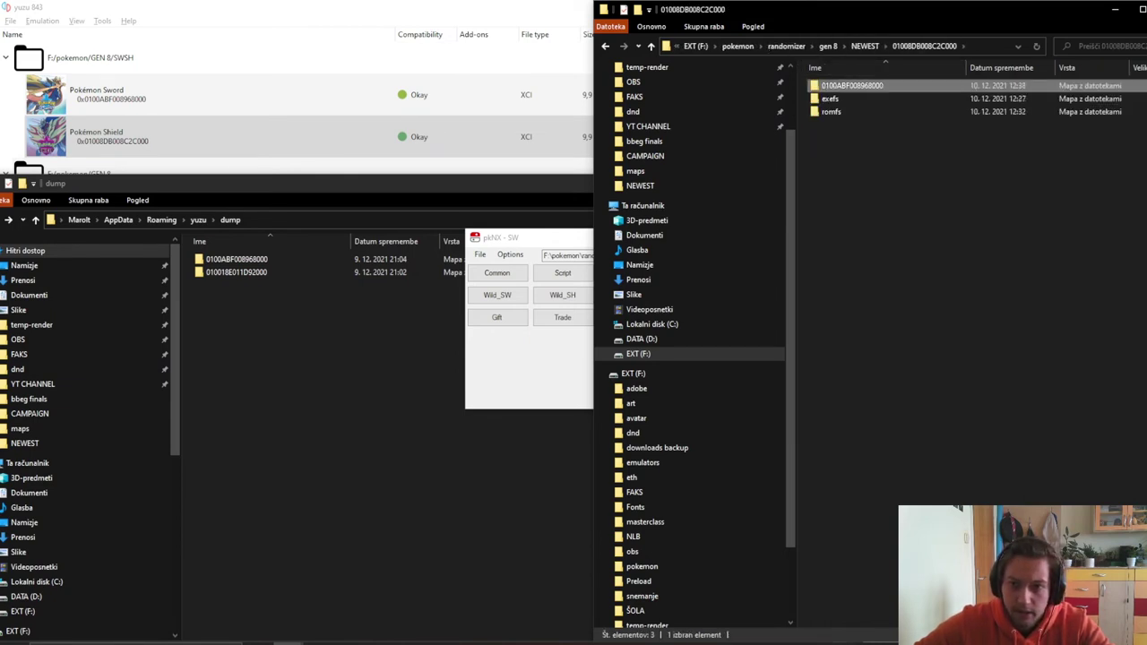
{"action": "key", "text": "alt+Up"}
{"action": "key", "text": "Return"}
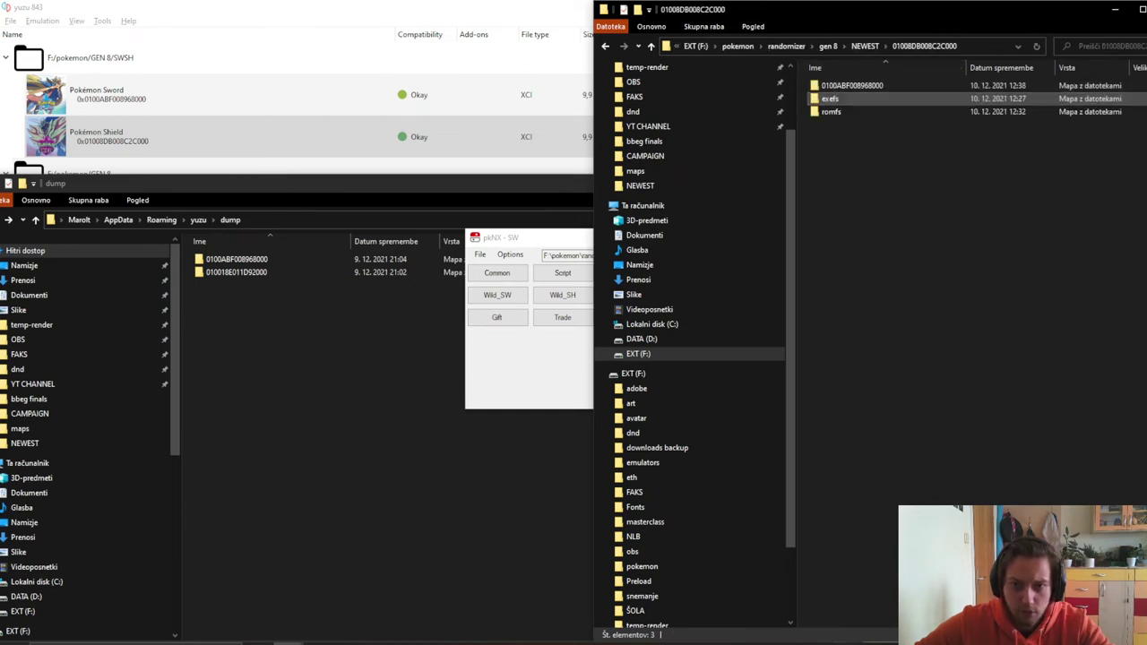
{"action": "key", "text": "Return"}
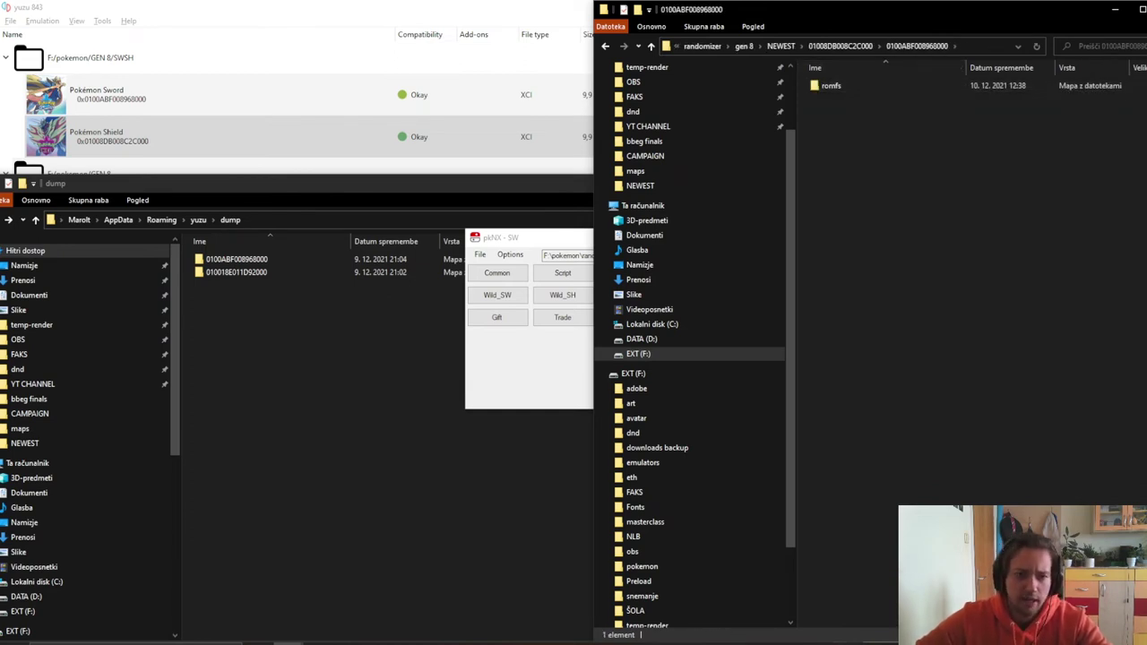
In the other Explorer window, navigate from yuzu's dump folder to load\01008DB008C2C000\randomizetr.
{"action": "left_click", "coordinate": [346, 341]}
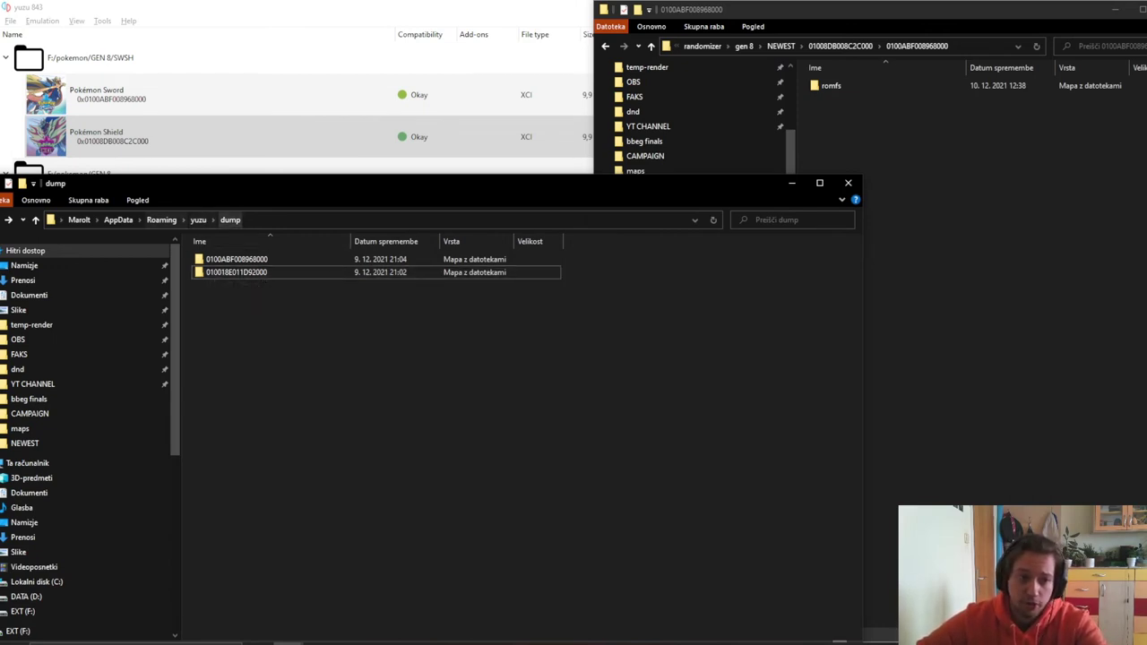
{"action": "left_click", "coordinate": [198, 220]}
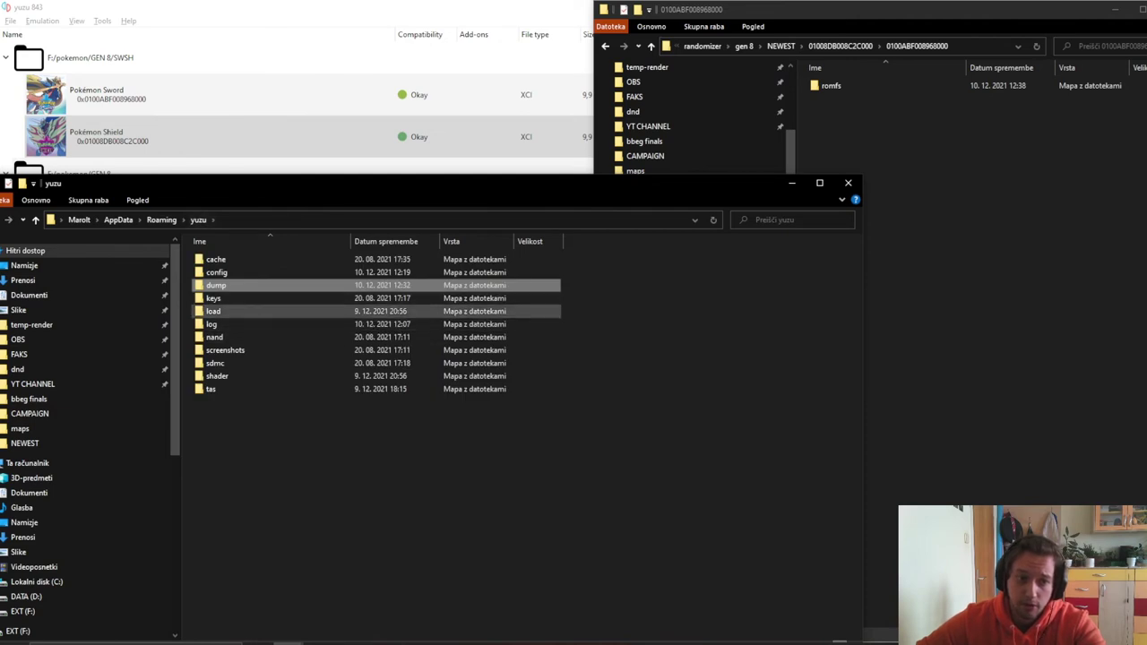
{"action": "double_click", "coordinate": [214, 311]}
{"action": "left_click", "coordinate": [198, 220]}
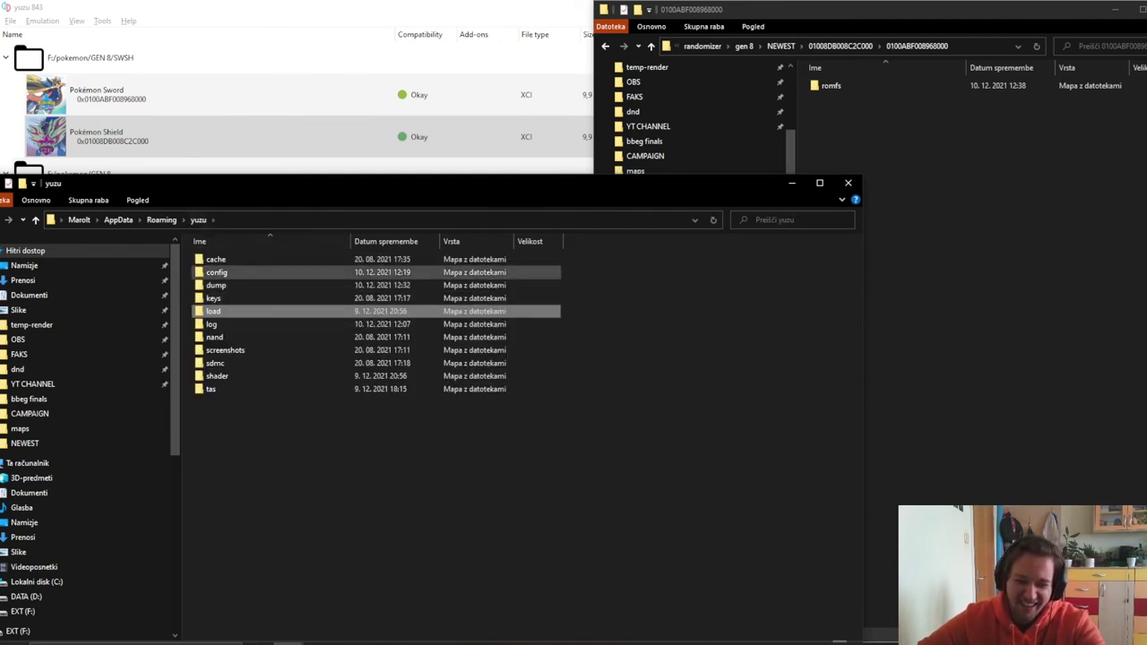
{"action": "double_click", "coordinate": [269, 311]}
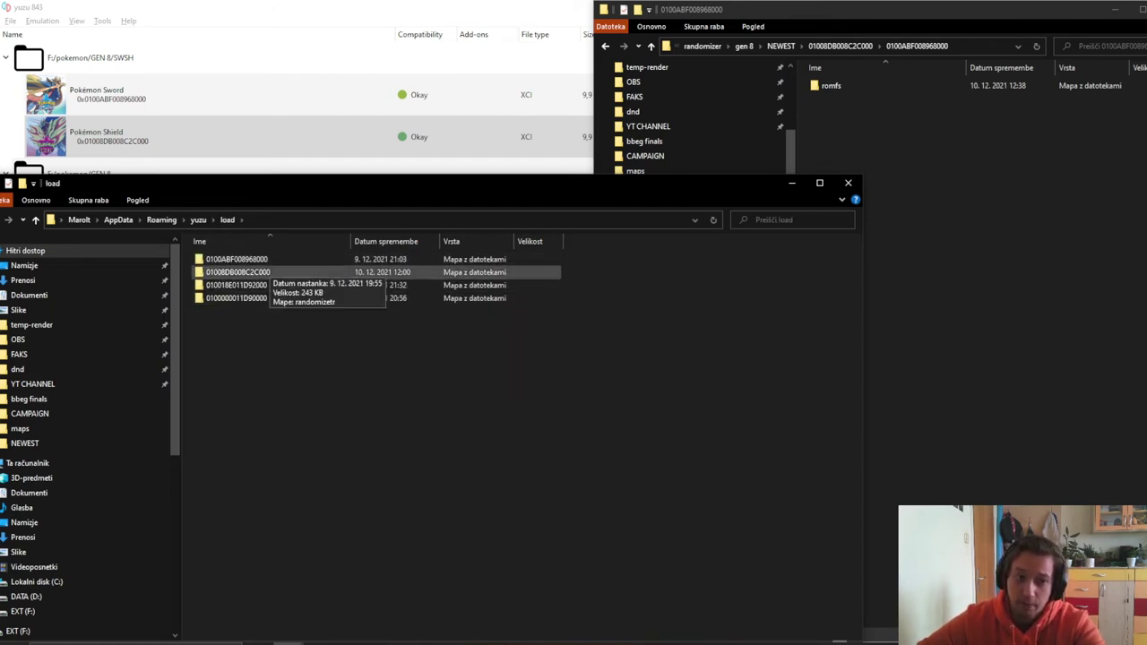
{"action": "double_click", "coordinate": [260, 272]}
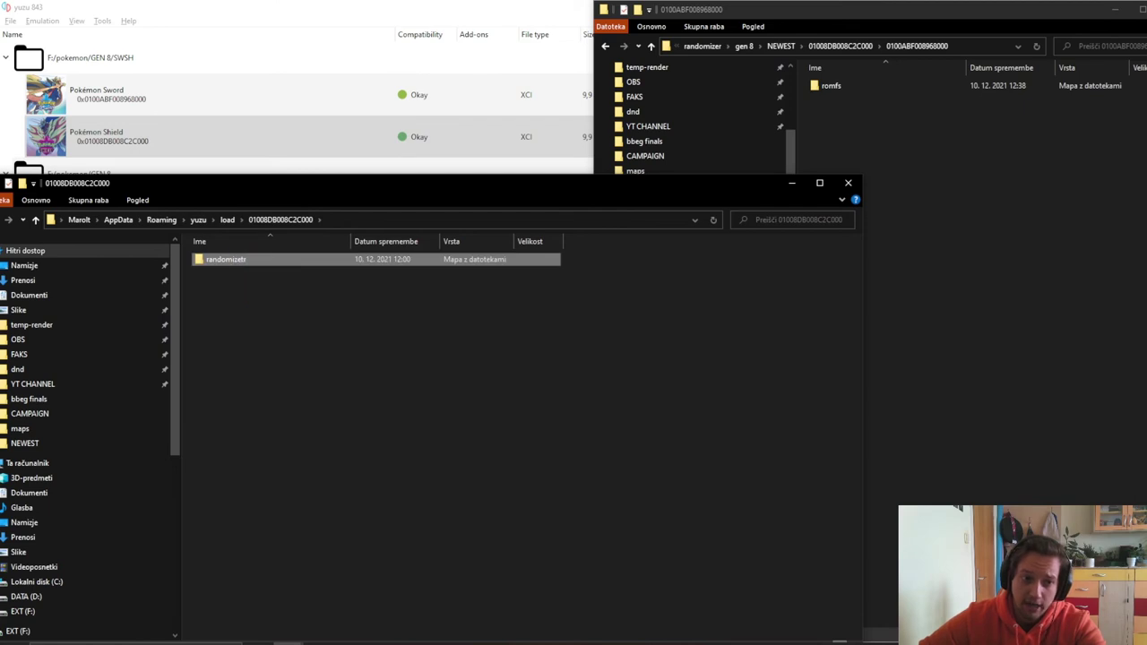
{"action": "double_click", "coordinate": [224, 259]}
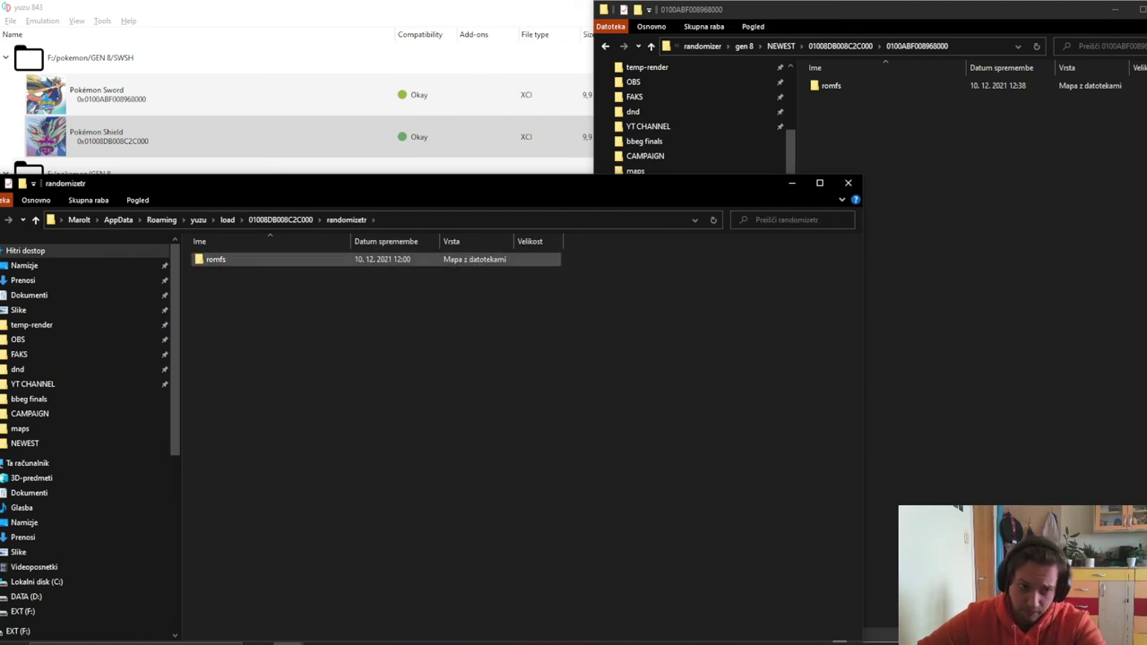
Check the existing romfs folder, then review the folder structure from load through 01008DB008C2C000 to randomizetr.
{"action": "double_click", "coordinate": [224, 259]}
{"action": "key", "text": "alt+Left"}
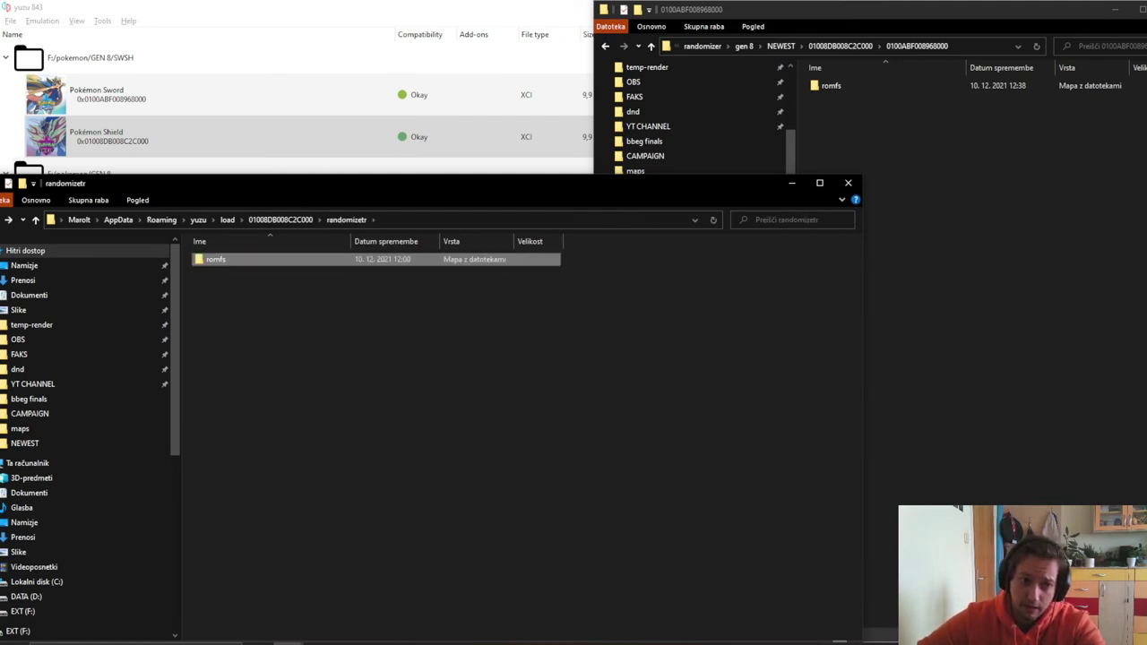
{"action": "key", "text": "alt+Left"}
{"action": "key", "text": "BackSpace"}
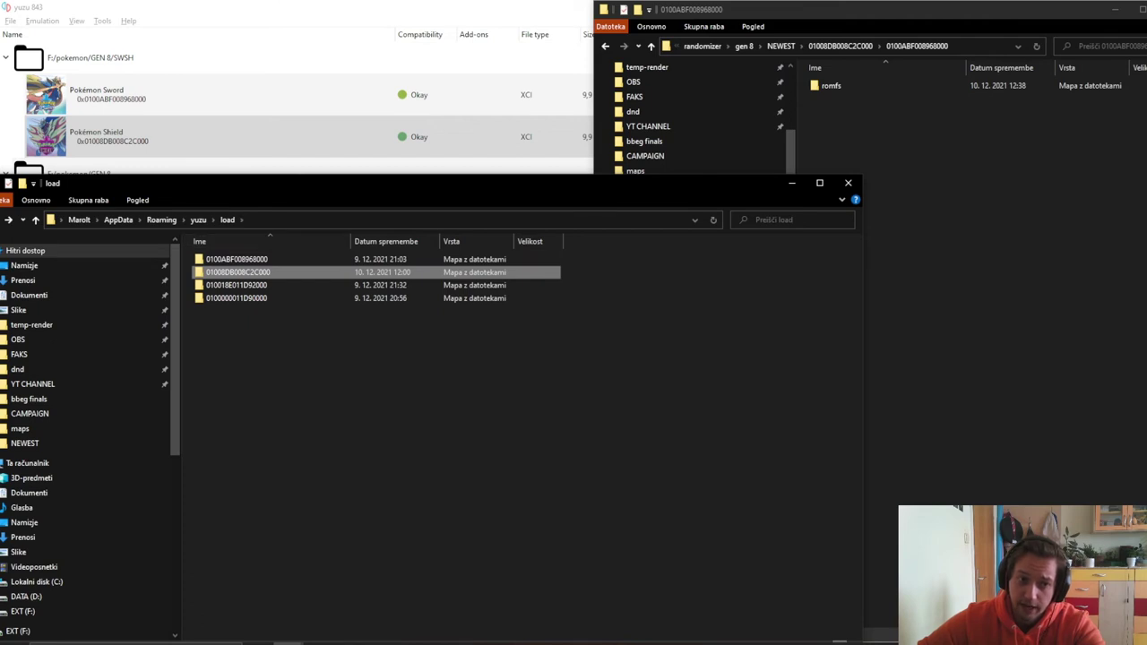
{"action": "key", "text": "Return"}
{"action": "key", "text": "Down"}
{"action": "key", "text": "Return"}
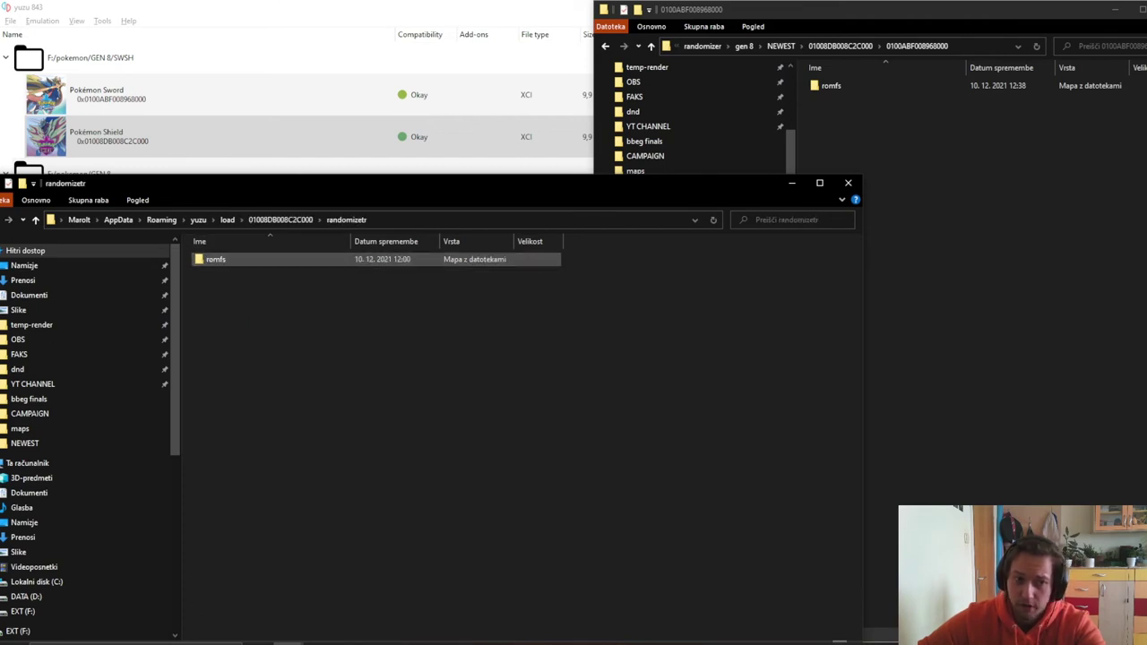
Permanently delete the old romfs folder from randomizetr, retrying the deletion with yuzu closed.
{"action": "key", "text": "BackSpace"}
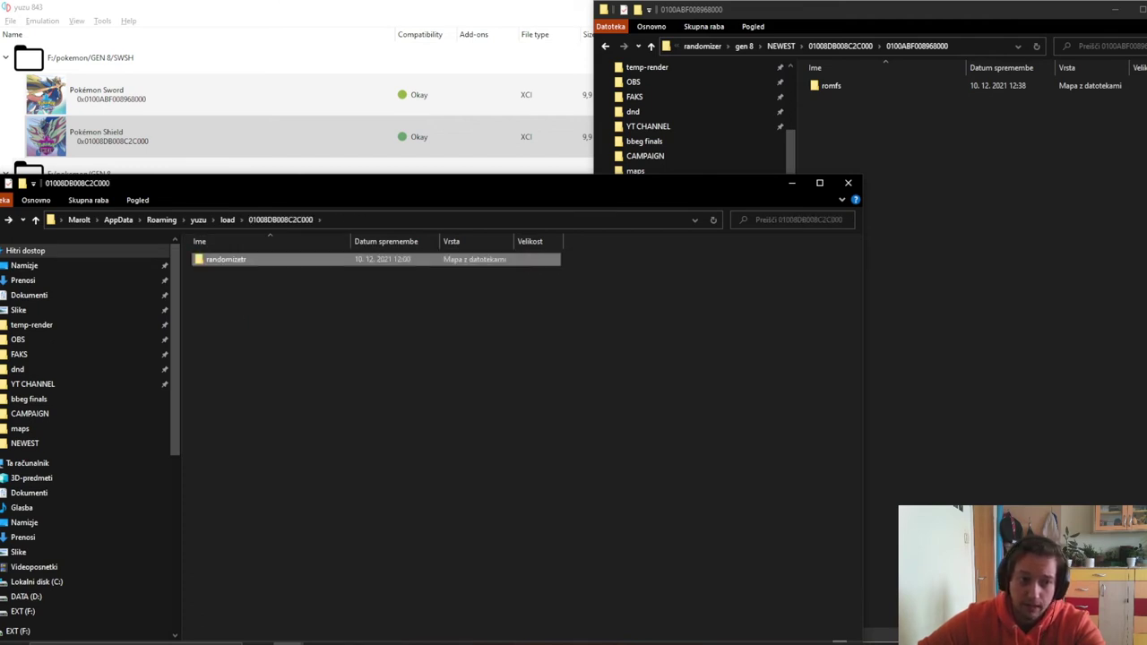
{"action": "key", "text": "Return"}
{"action": "key", "text": "shift+Delete"}
{"action": "key", "text": "Return"}
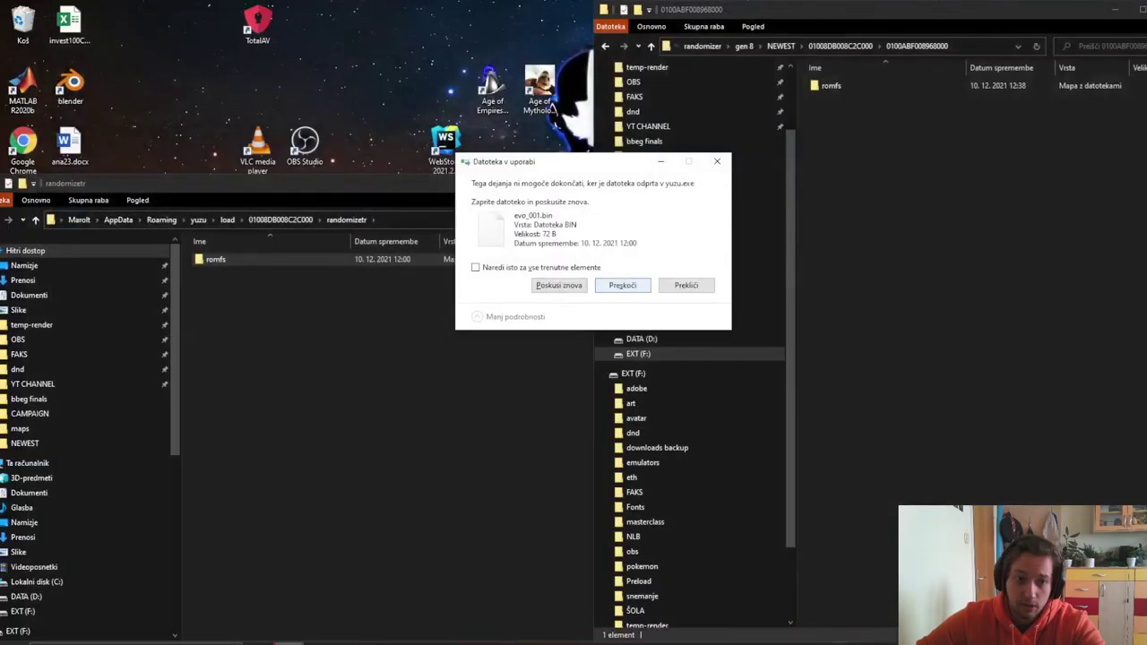
{"action": "key", "text": "Return"}
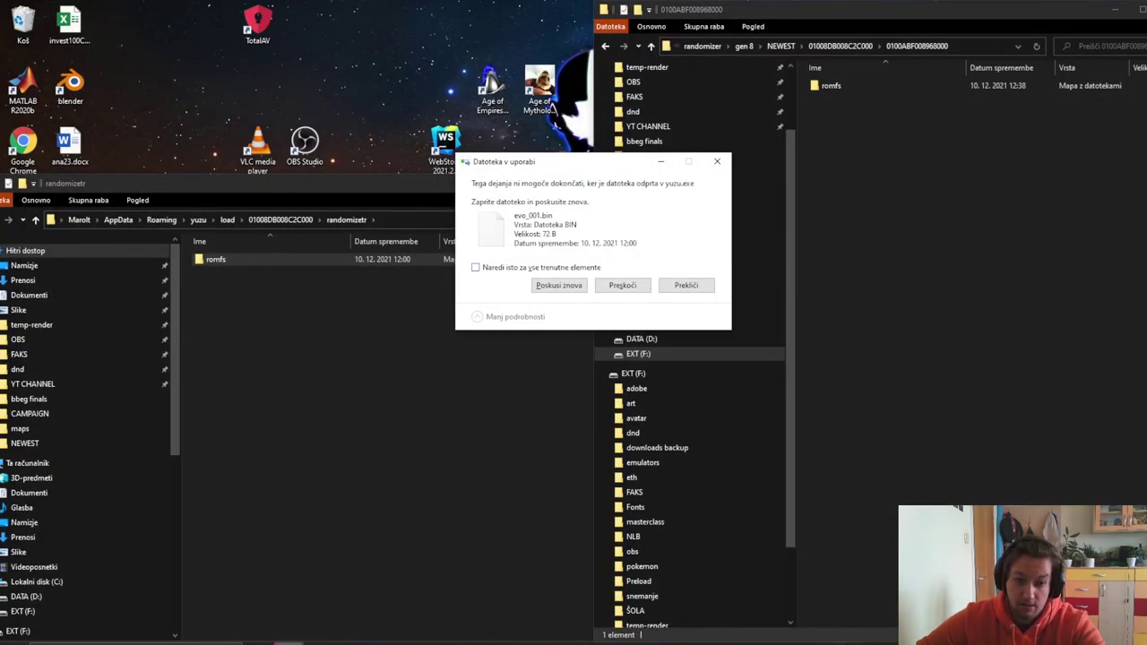
{"action": "key", "text": "Return"}
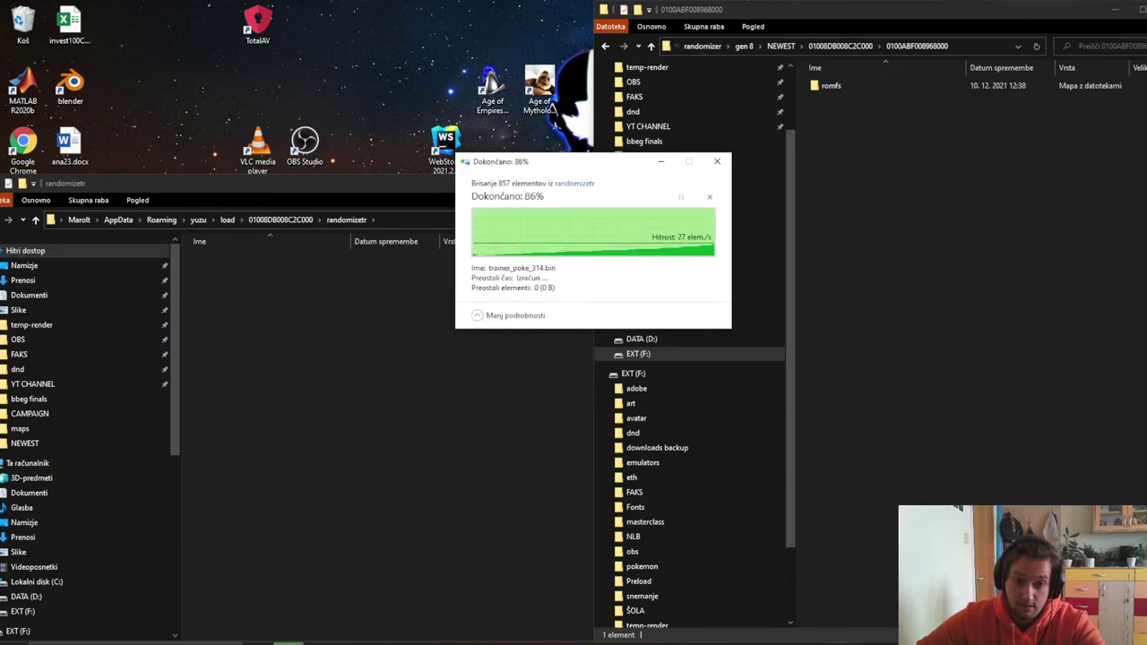
Copy the randomized romfs folder from 0100ABF008968000 into the emptied randomizetr folder.
{"action": "left_click", "coordinate": [832, 86]}
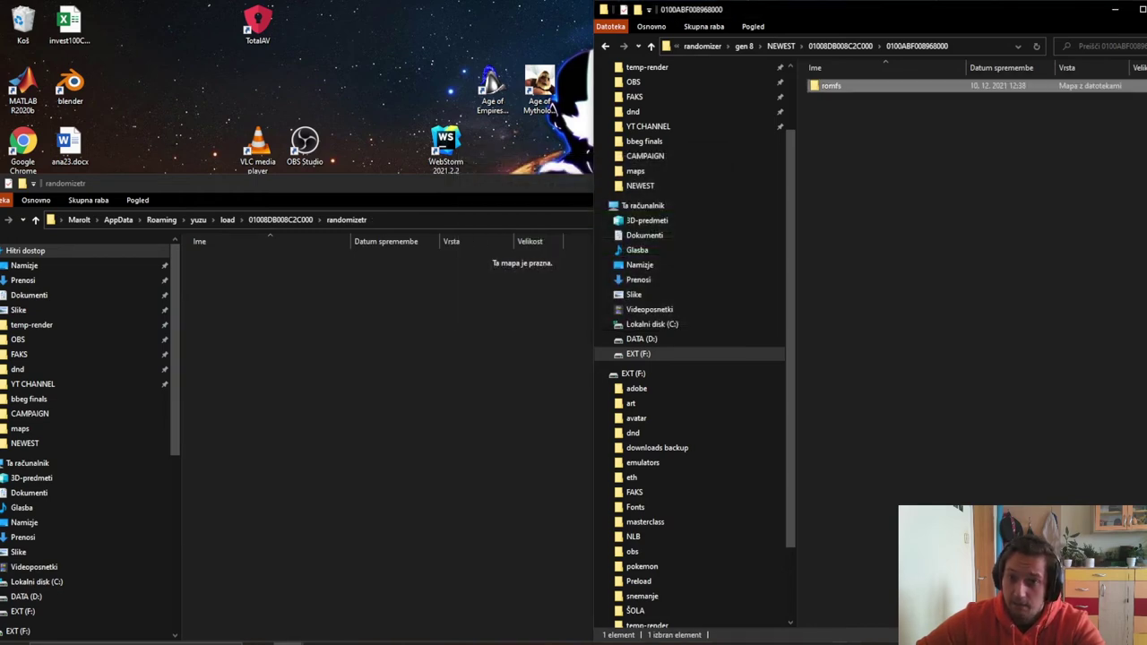
{"action": "left_click", "coordinate": [883, 135]}
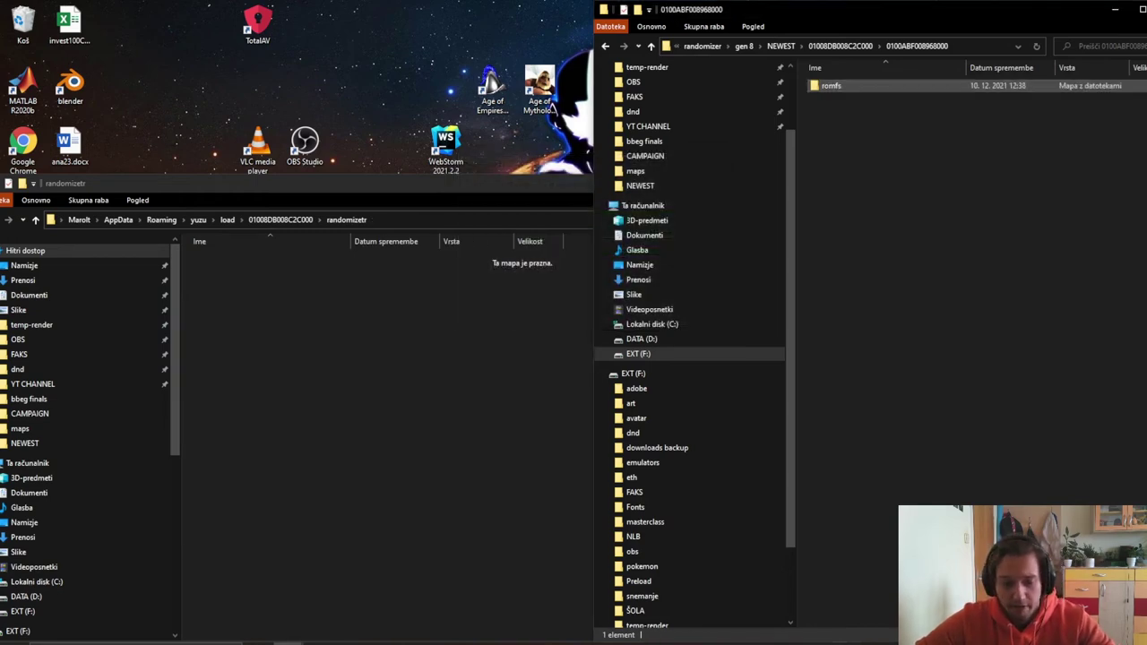
{"action": "left_click", "coordinate": [832, 86]}
{"action": "left_click", "coordinate": [404, 358]}
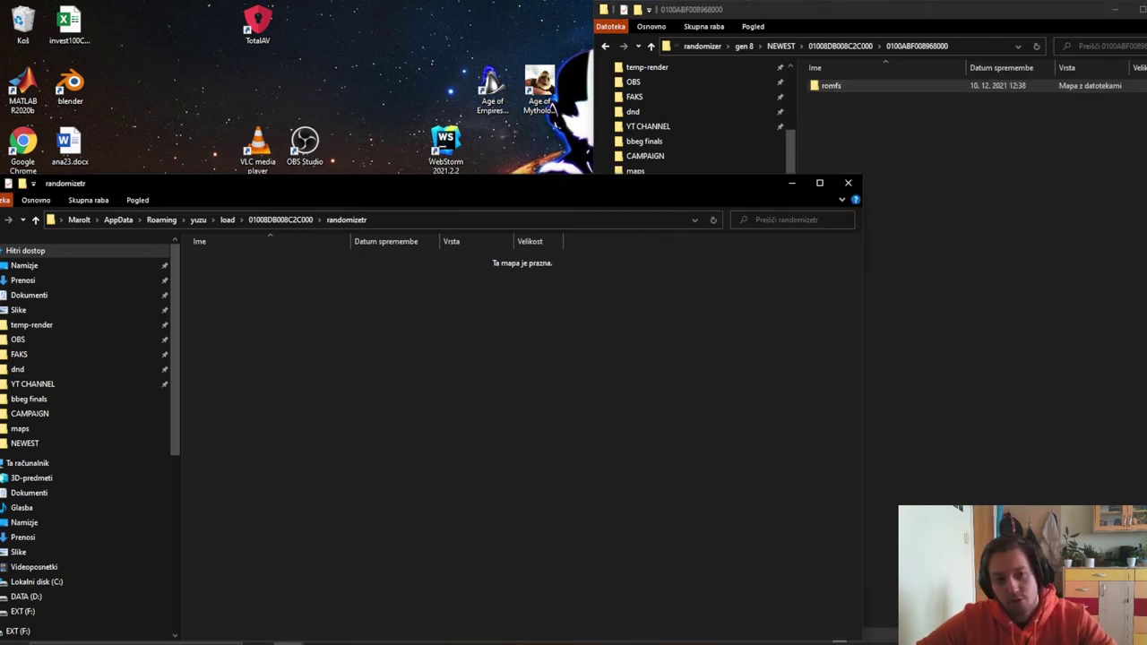
{"action": "key", "text": "ctrl+v"}
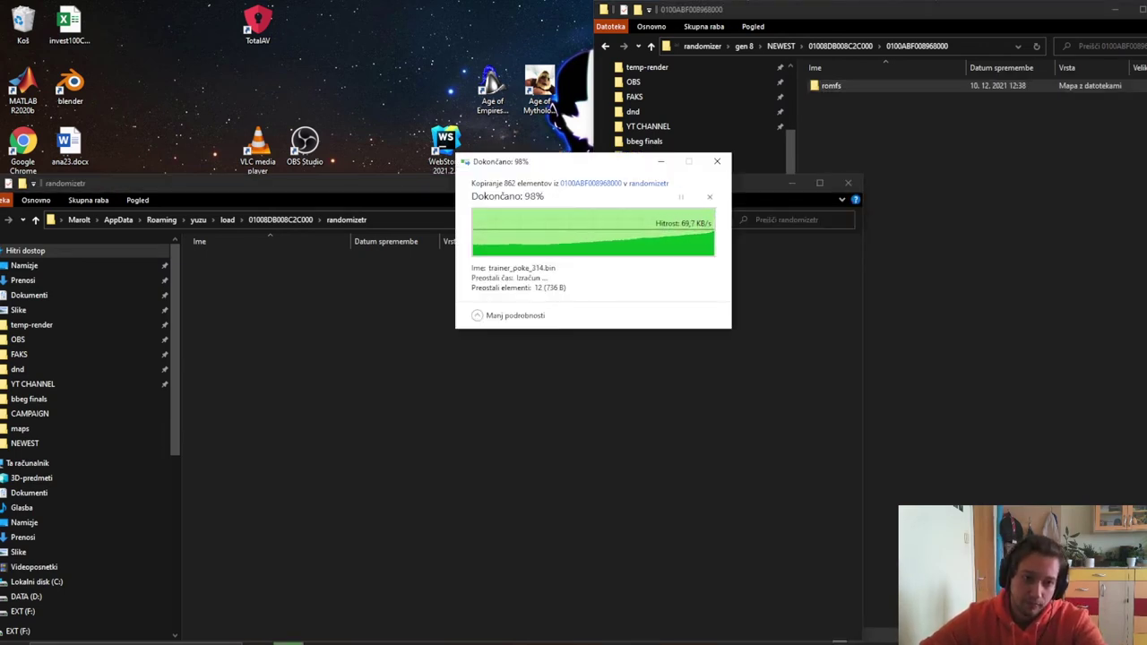
Relaunch yuzu to return to its game list with the new mod files in place.
{"action": "key", "text": "super"}
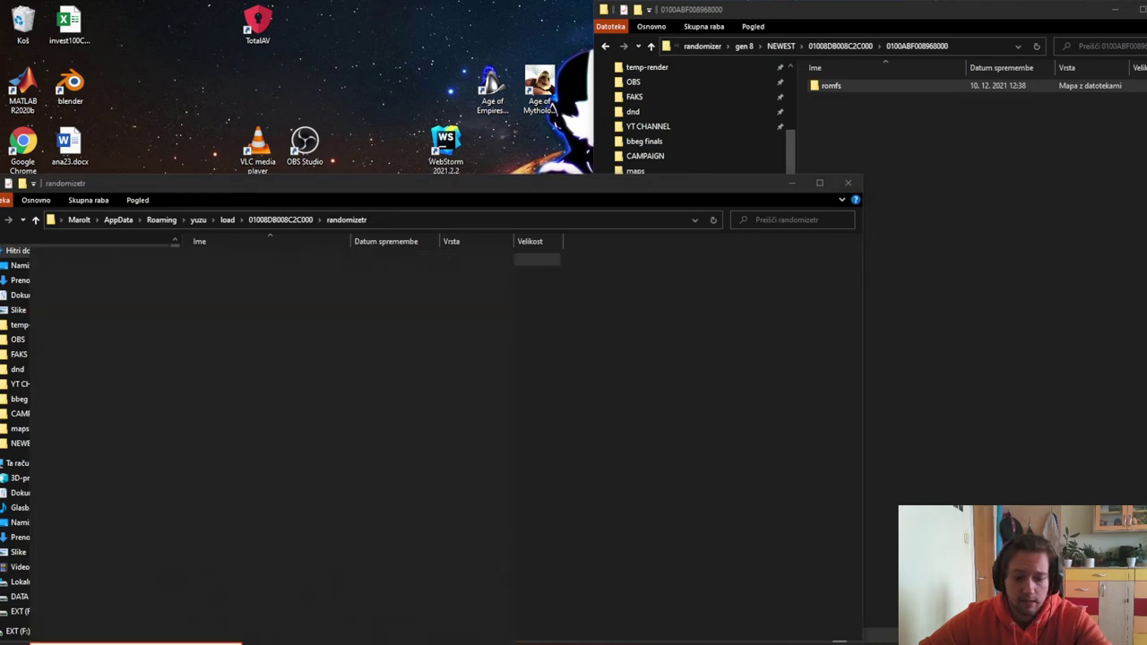
{"action": "type", "text": "y"}
{"action": "left_click", "coordinate": [101, 312]}
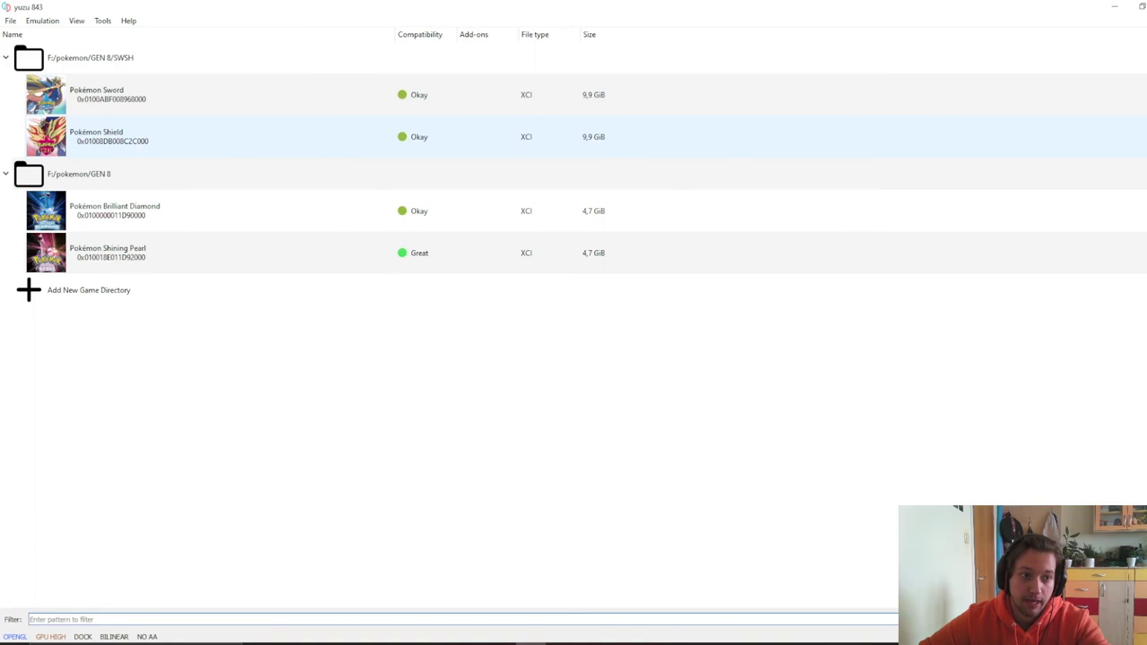
Check that the randomizetr add-on is enabled in Pokémon Shield's properties, accept them and start the game.
{"action": "right_click", "coordinate": [122, 135]}
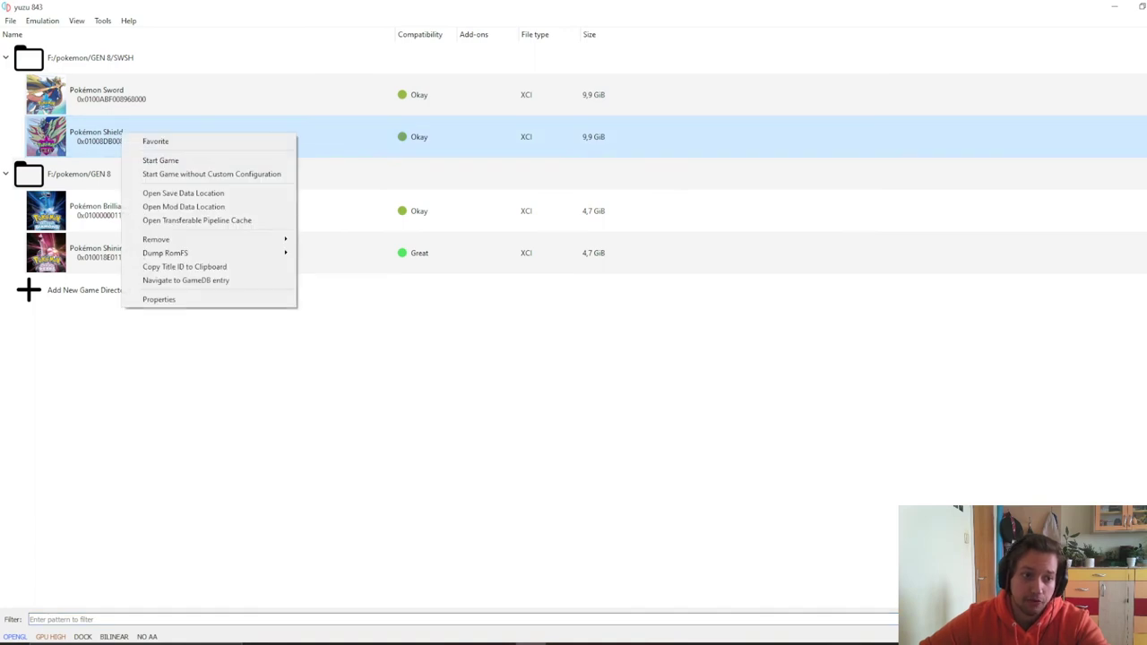
{"action": "left_click", "coordinate": [161, 299]}
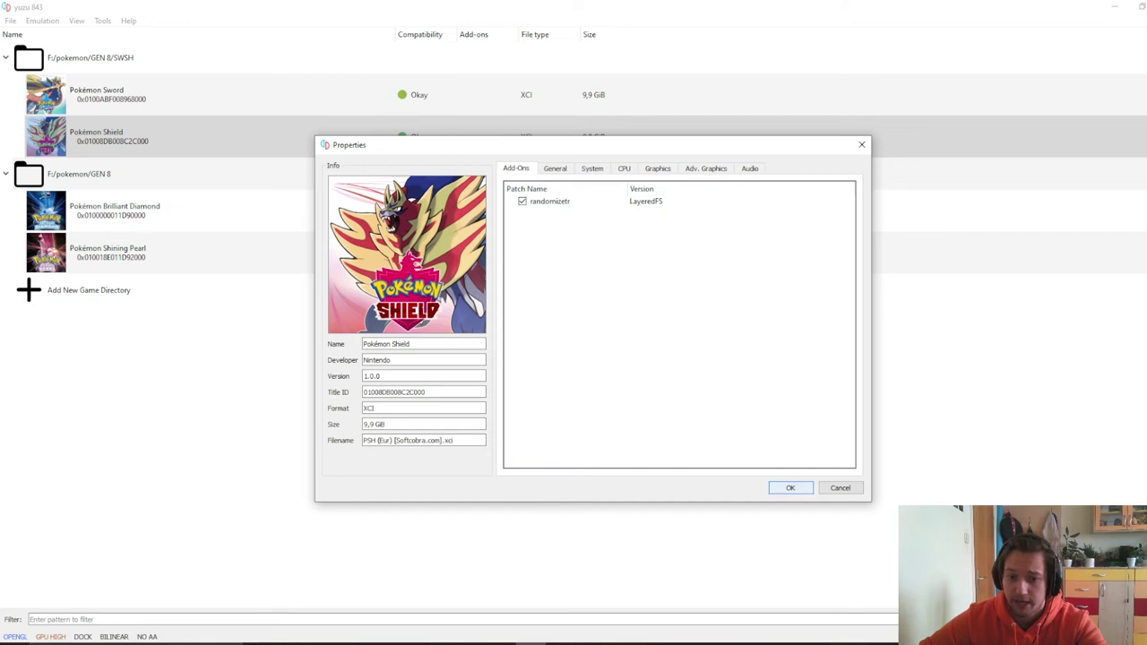
{"action": "left_click", "coordinate": [791, 489]}
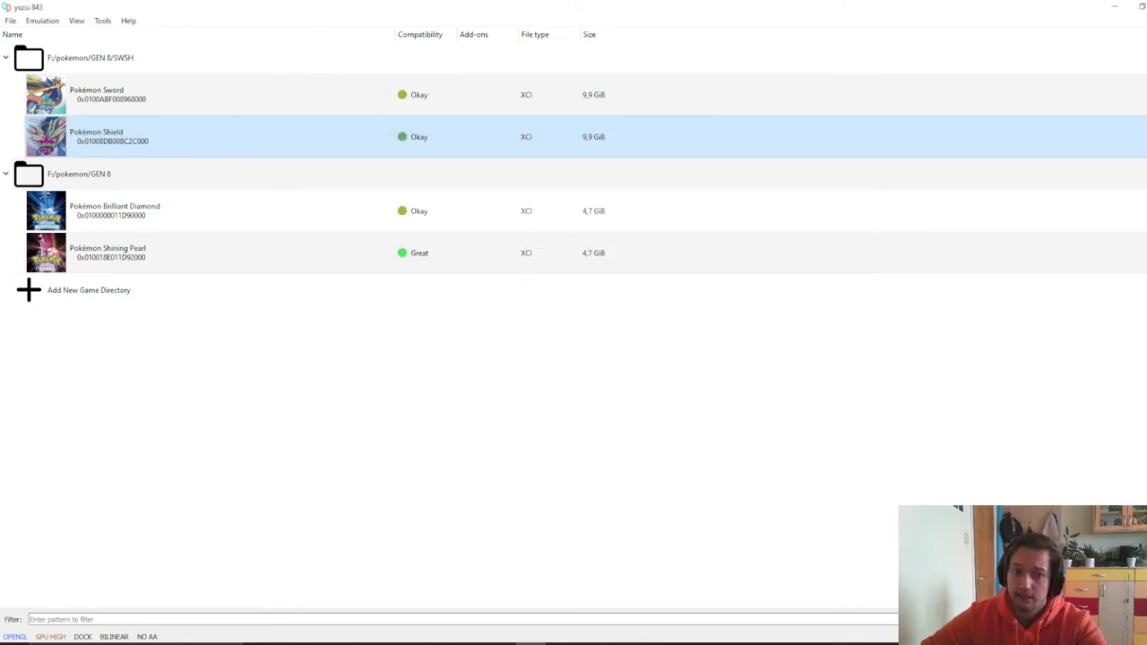
{"action": "key", "text": "Return"}
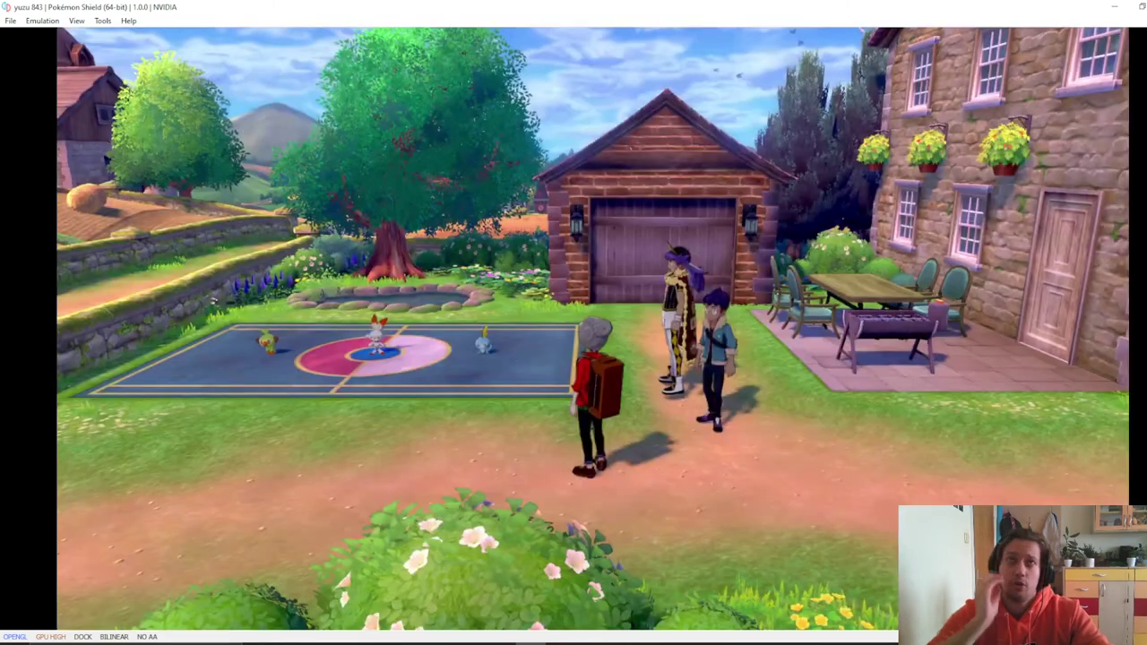
Choose Scorbunny as the starter, decline the nickname for the received Pokémon and advance through Hop's dialogue.
{"action": "key", "text": "Left"}
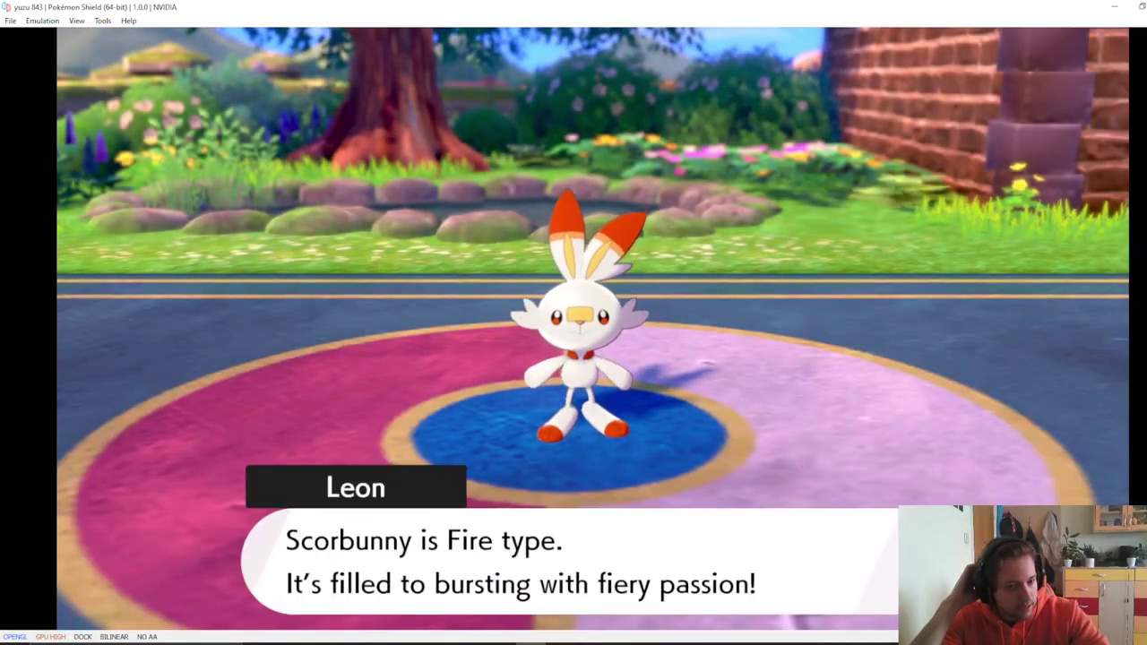
{"action": "key", "text": "a"}
{"action": "key", "text": "a"}
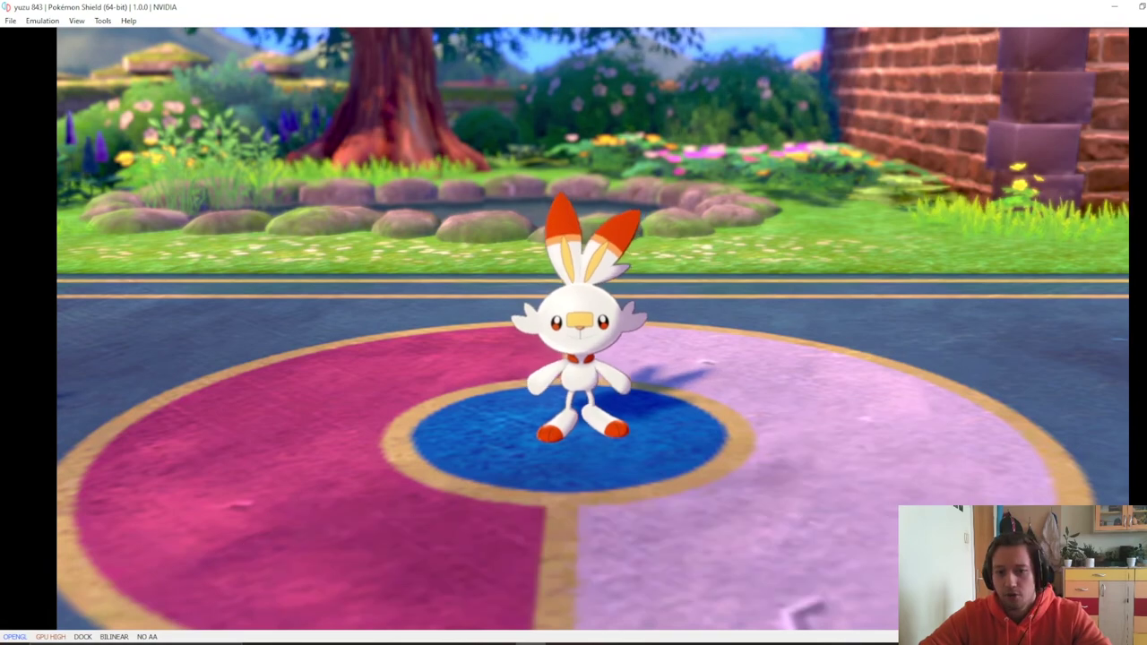
{"action": "key", "text": "a"}
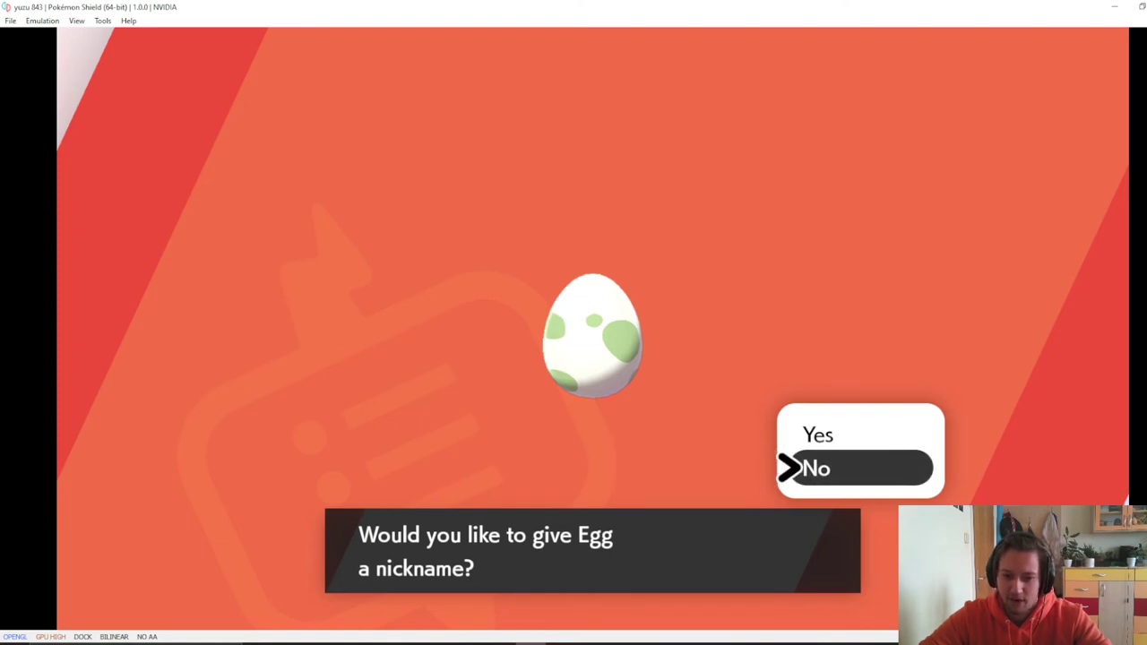
{"action": "key", "text": "c"}
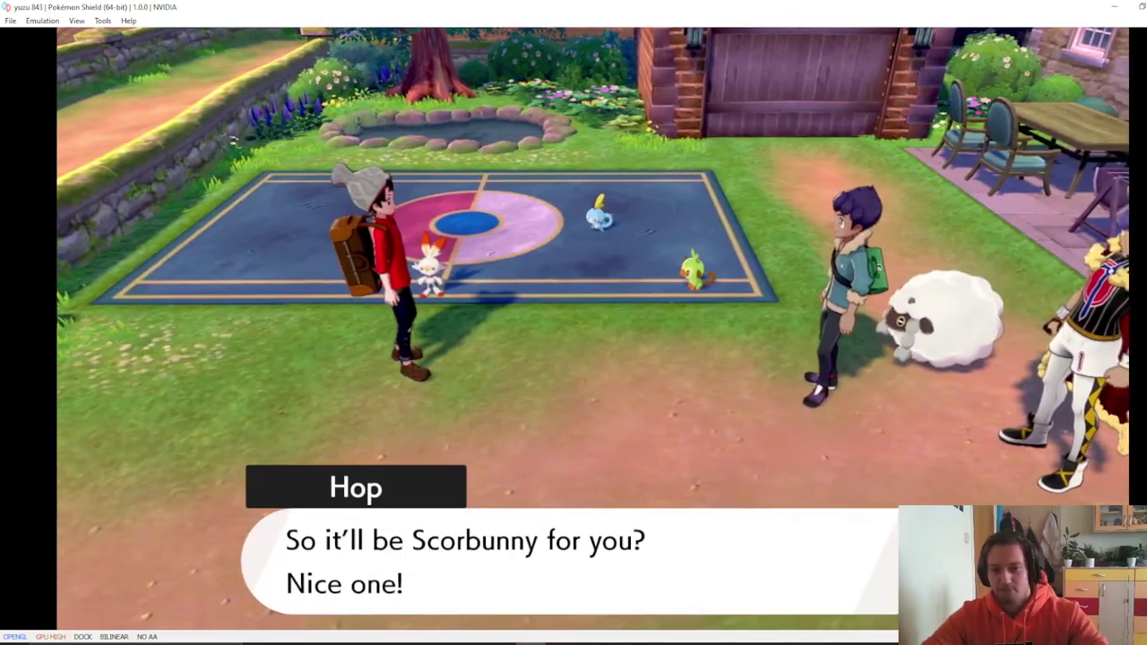
{"action": "key", "text": "a"}
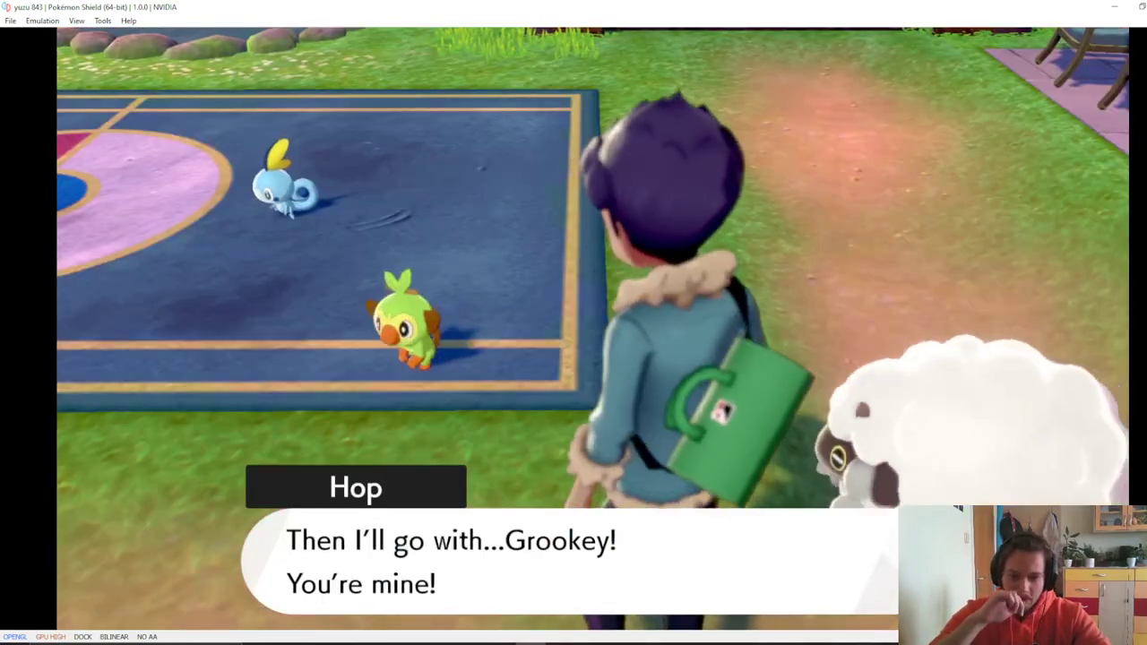
{"action": "key", "text": "a"}
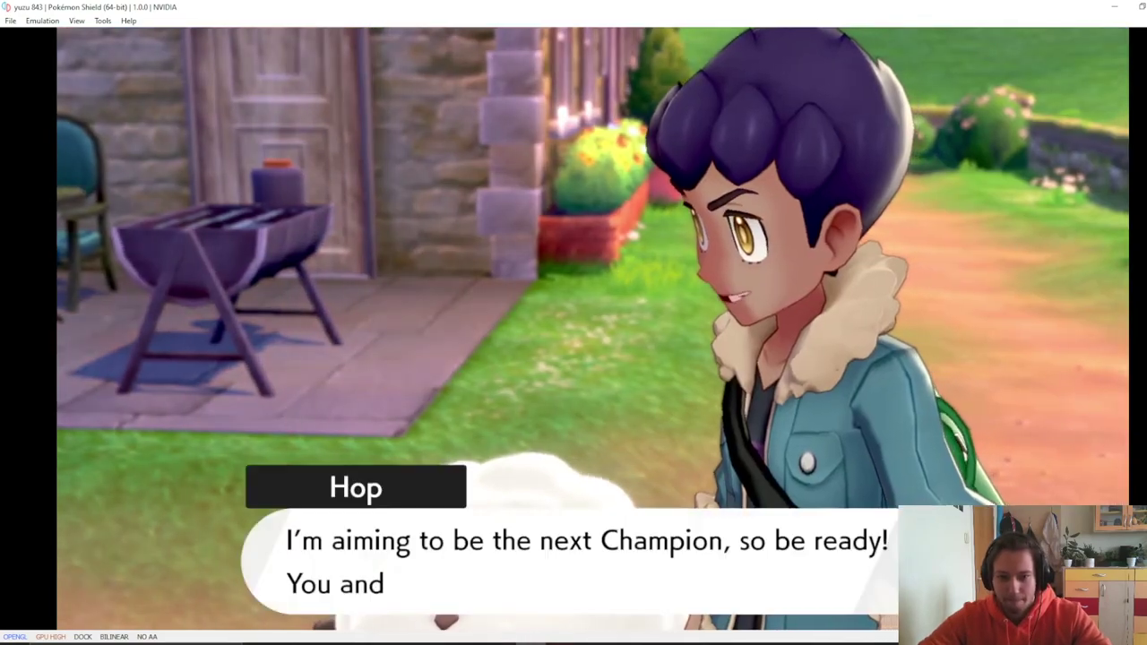